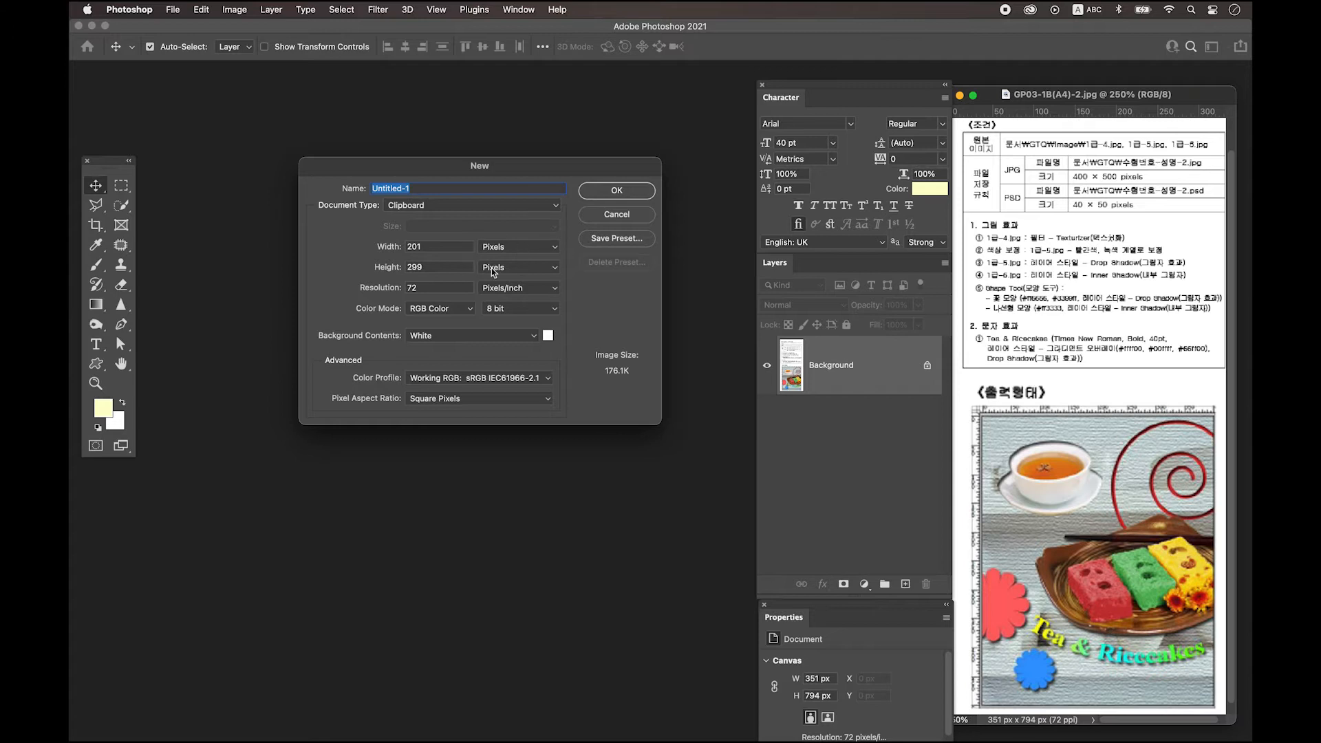
Create a new blank document 400 pixels wide and 500 pixels high.
{"action": "double_click", "coordinate": [450, 245]}
{"action": "type", "text": "400"}
{"action": "key", "text": "Tab"}
{"action": "type", "text": "500"}
{"action": "left_click", "coordinate": [632, 196]}
Zoom in, arrange the document window around the canvas, and choose Save As.
{"action": "key", "text": "super+plus"}
{"action": "key", "text": "super+plus"}
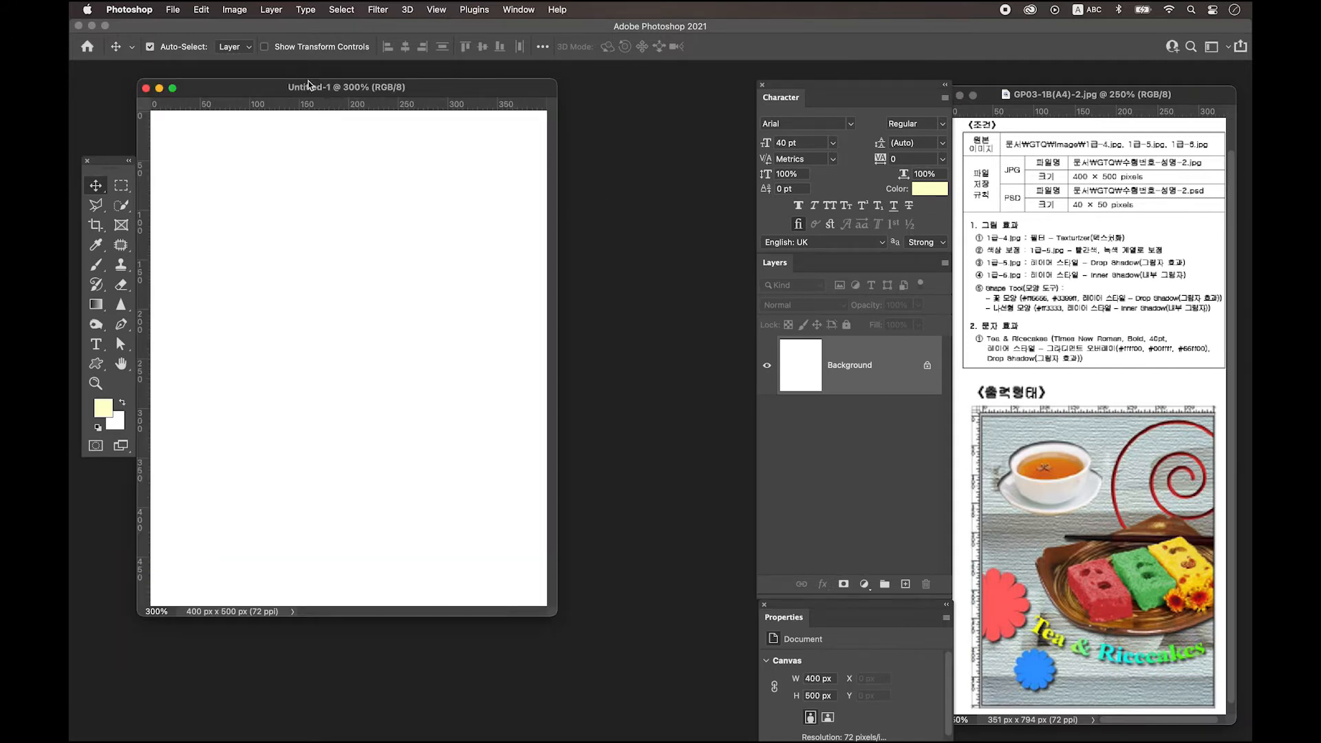
{"action": "left_click_drag", "start_coordinate": [307, 87], "coordinate": [335, 93]}
{"action": "left_click_drag", "start_coordinate": [585, 622], "coordinate": [679, 674]}
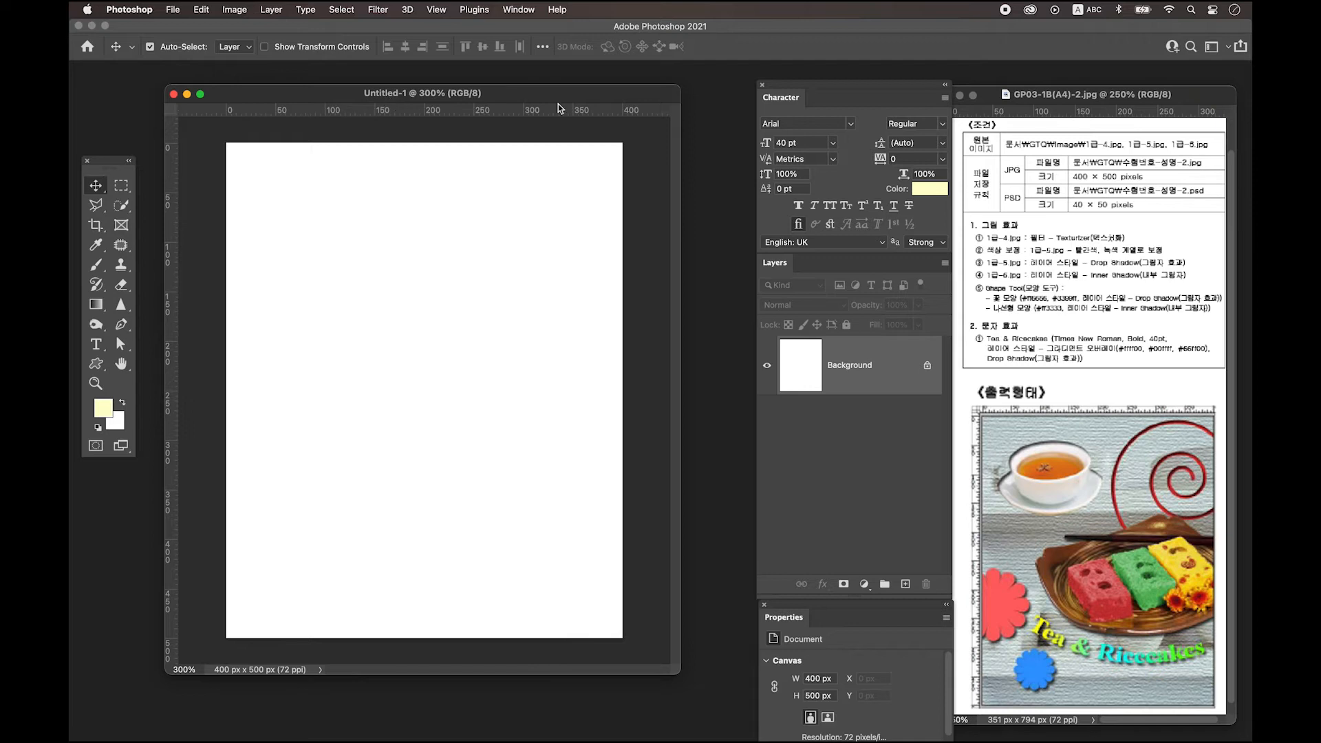
{"action": "left_click_drag", "start_coordinate": [558, 105], "coordinate": [565, 110]}
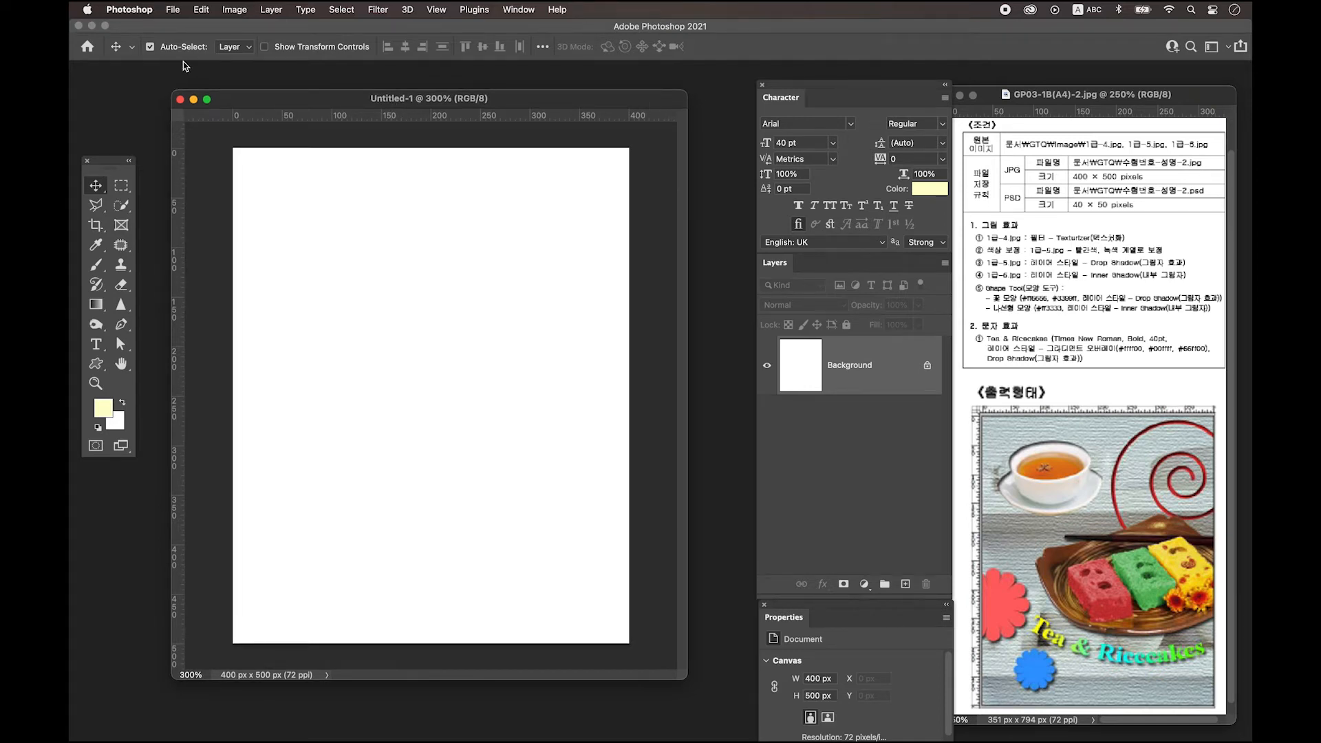
{"action": "left_click", "coordinate": [173, 10]}
{"action": "left_click", "coordinate": [193, 153]}
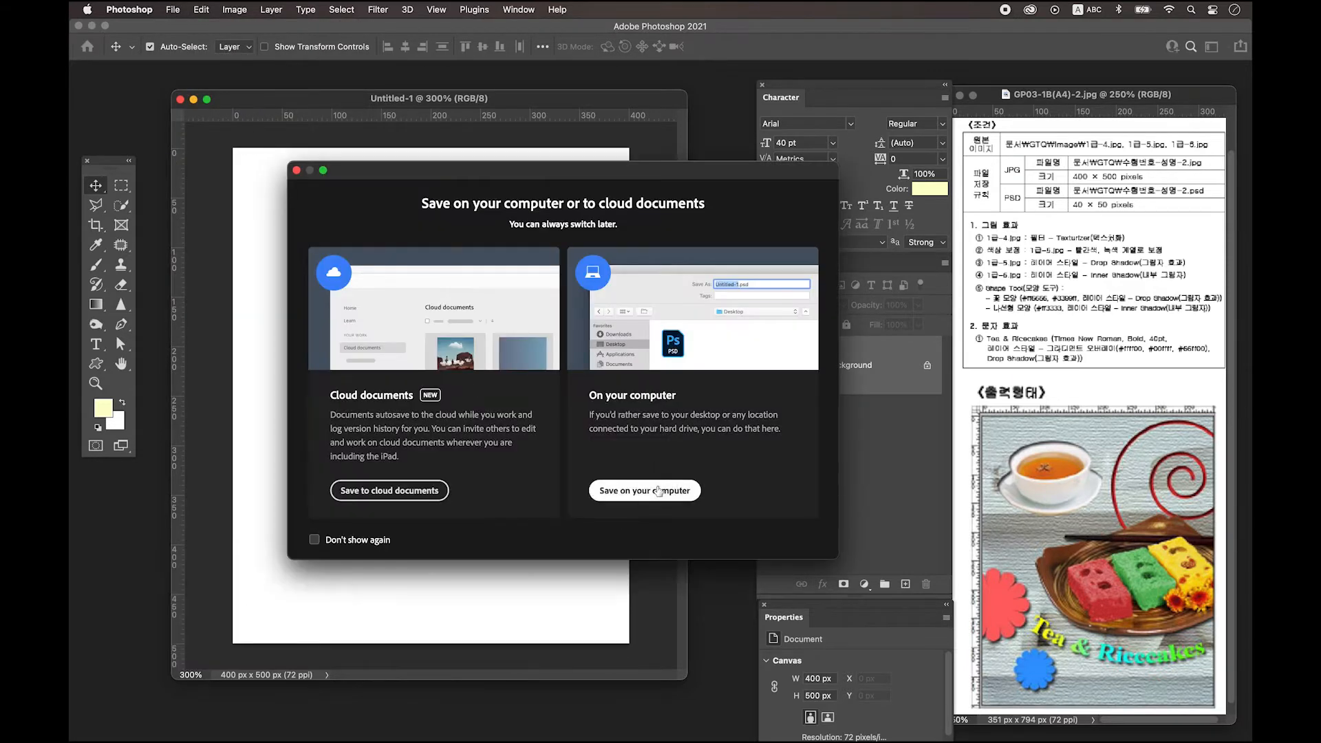
Save the poster to the computer as a PSD named with the candidate's exam number and name.
{"action": "left_click", "coordinate": [659, 491]}
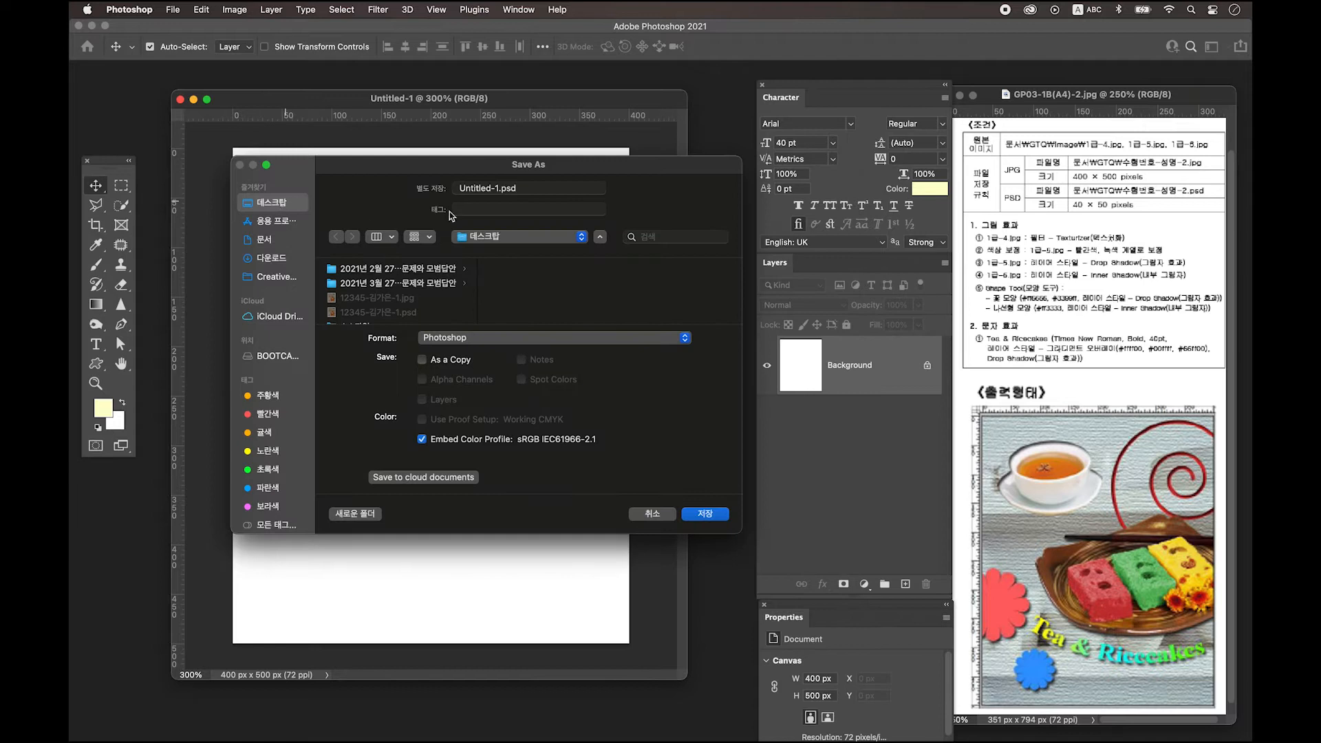
{"action": "left_click", "coordinate": [484, 188]}
{"action": "type", "text": "12345"}
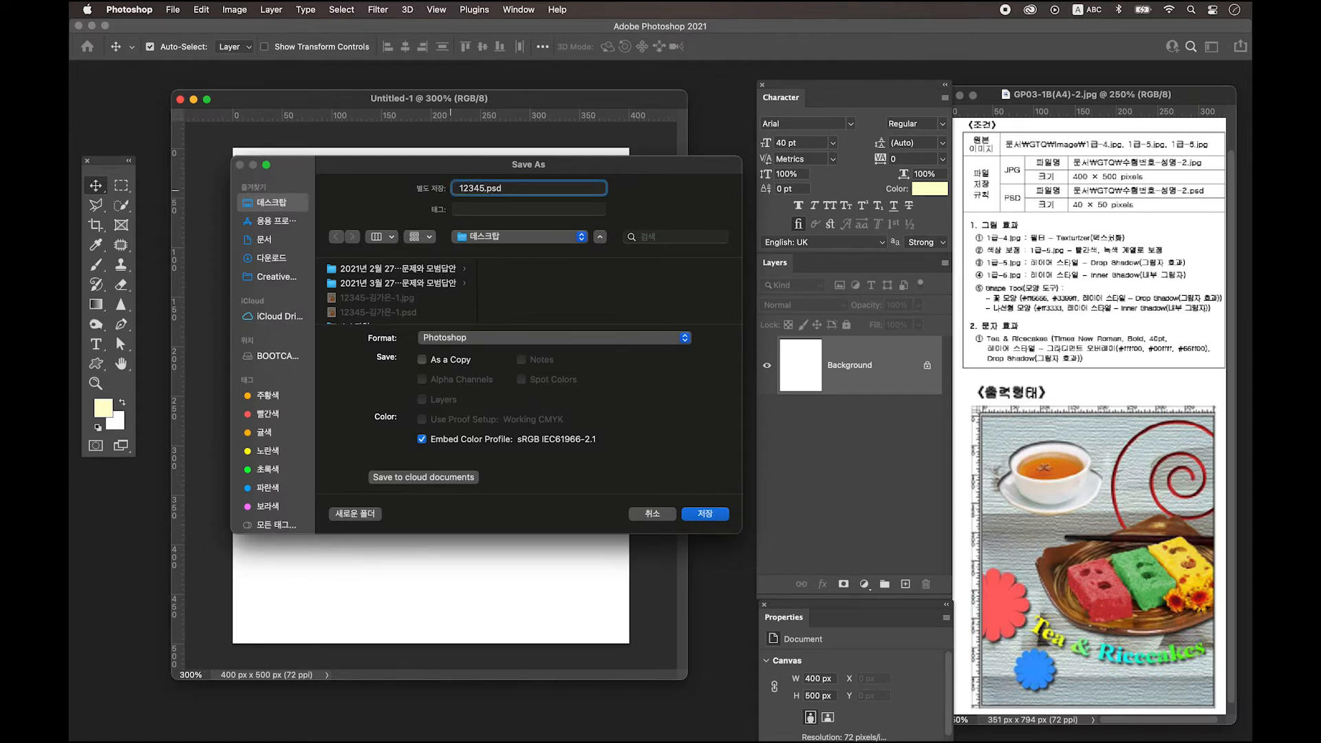
{"action": "type", "text": "-"}
{"action": "key", "text": "ctrl+space"}
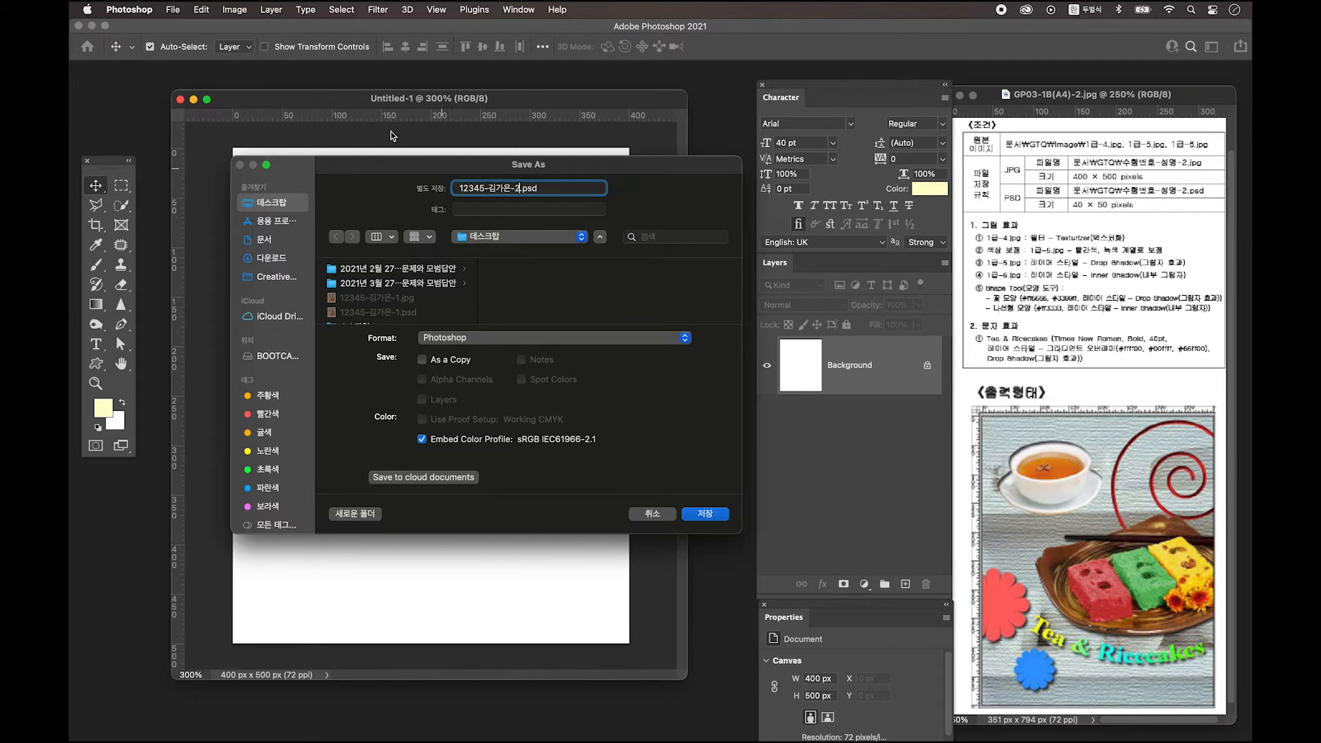
{"action": "left_click", "coordinate": [712, 516]}
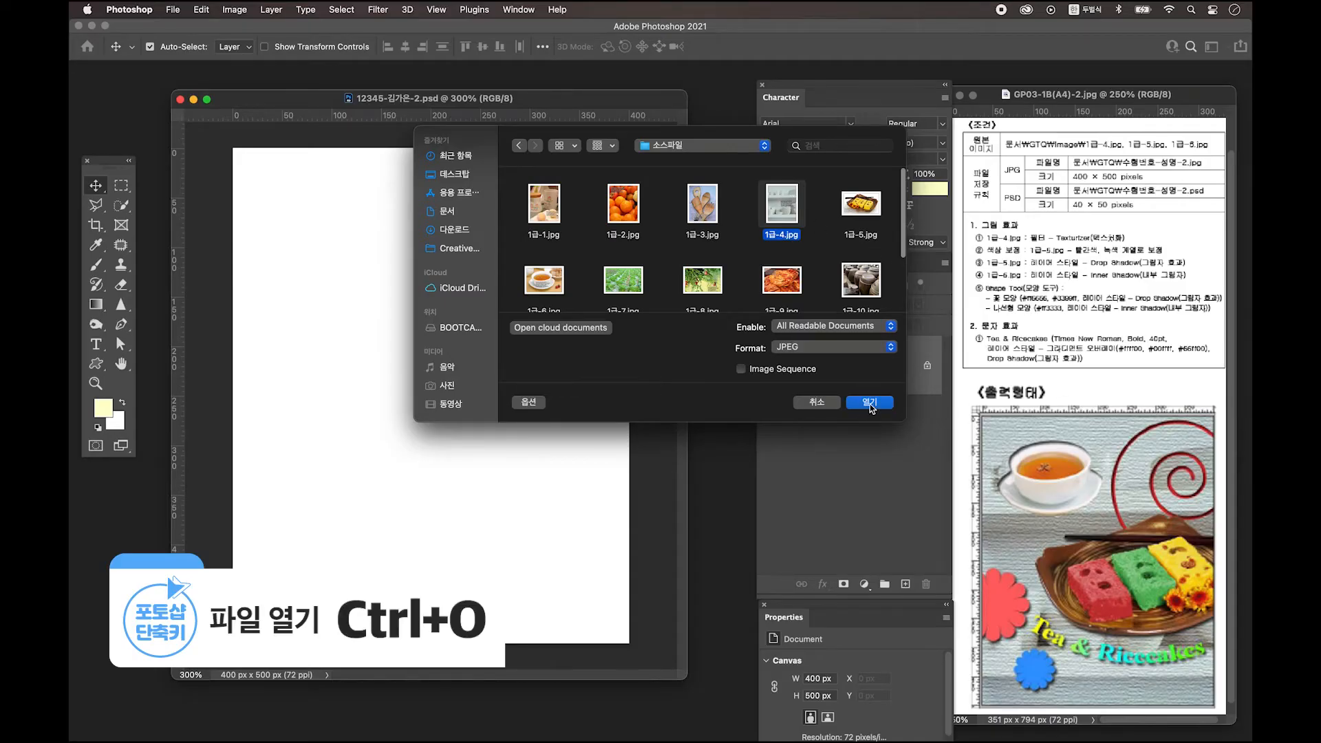
Open 1급-4.jpg, drag it into the poster as Layer 1, and close the source window.
{"action": "left_click", "coordinate": [869, 403]}
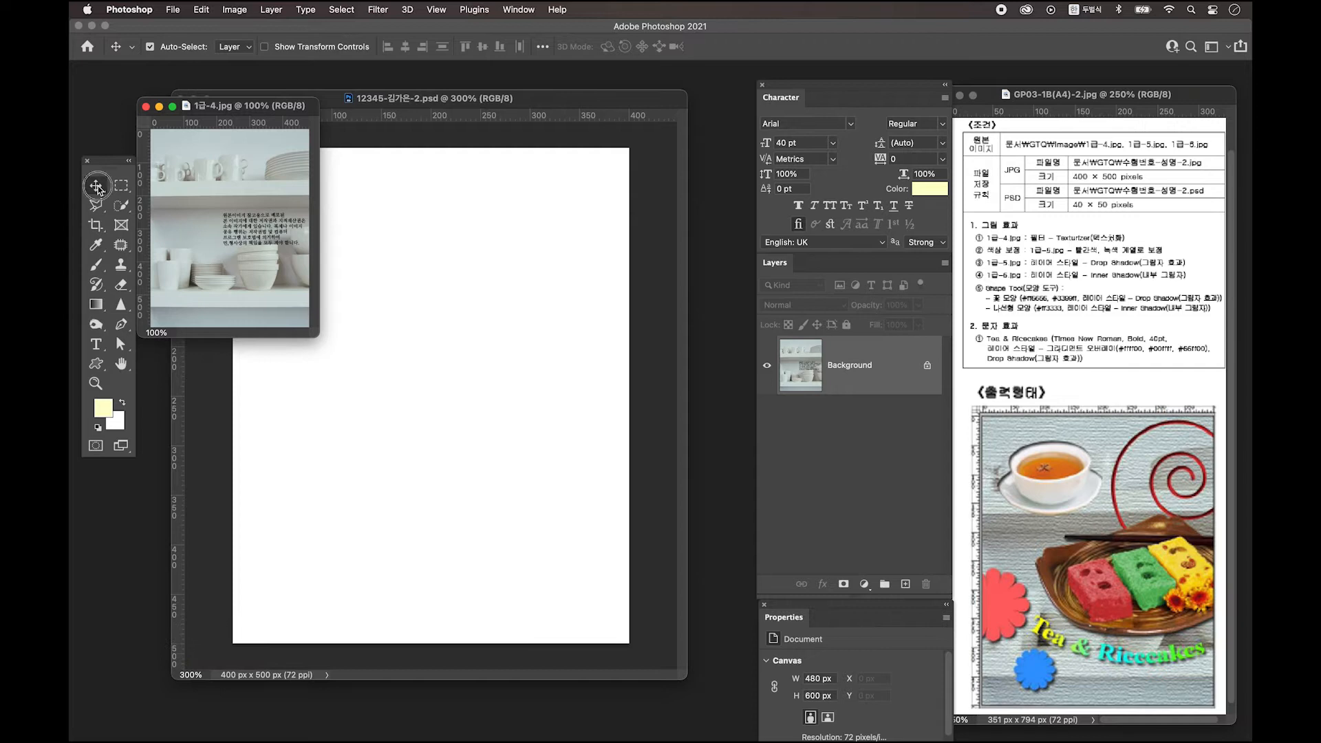
{"action": "left_click_drag", "start_coordinate": [228, 206], "coordinate": [513, 322]}
{"action": "left_click", "coordinate": [145, 125]}
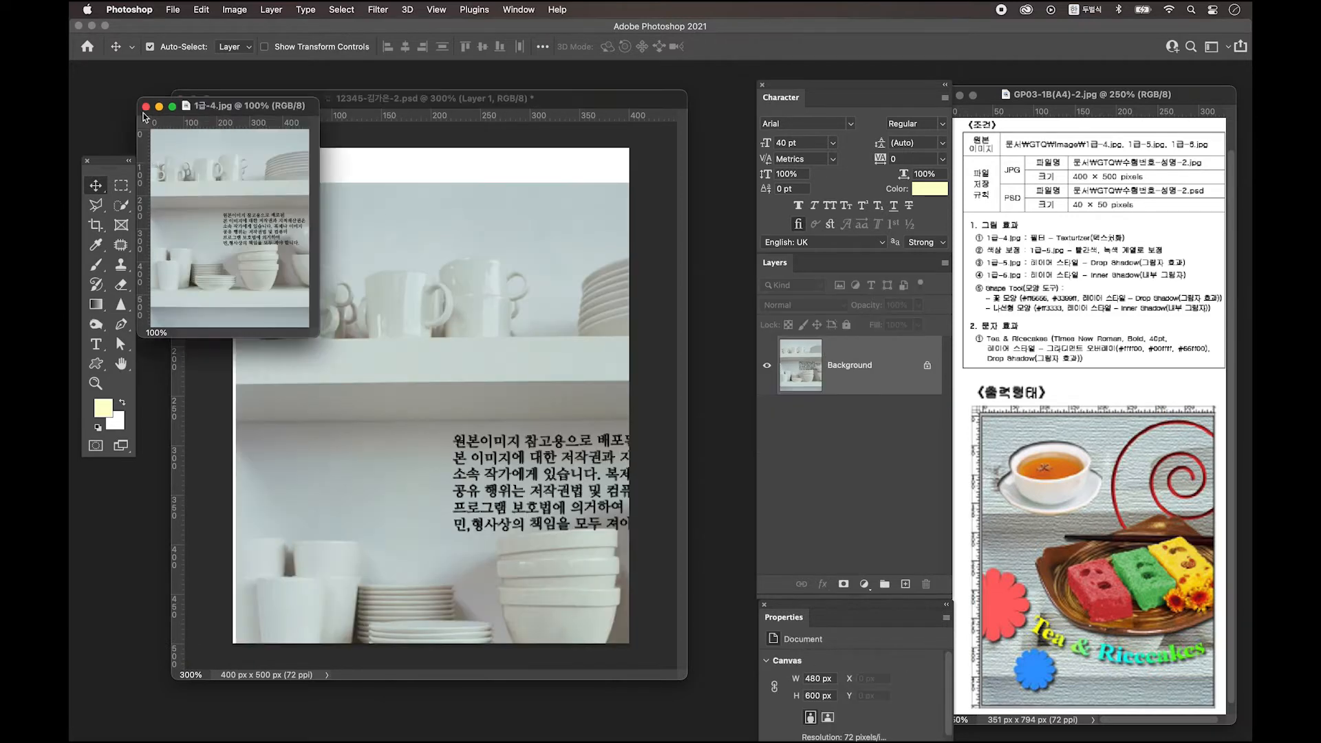
{"action": "key", "text": "super+w"}
Try scaling and moving the shelf photo, then cancel to keep it full-size.
{"action": "key", "text": "super+t"}
{"action": "left_click_drag", "start_coordinate": [236, 182], "coordinate": [302, 267]}
{"action": "left_click_drag", "start_coordinate": [431, 354], "coordinate": [358, 262]}
{"action": "key", "text": "Escape"}
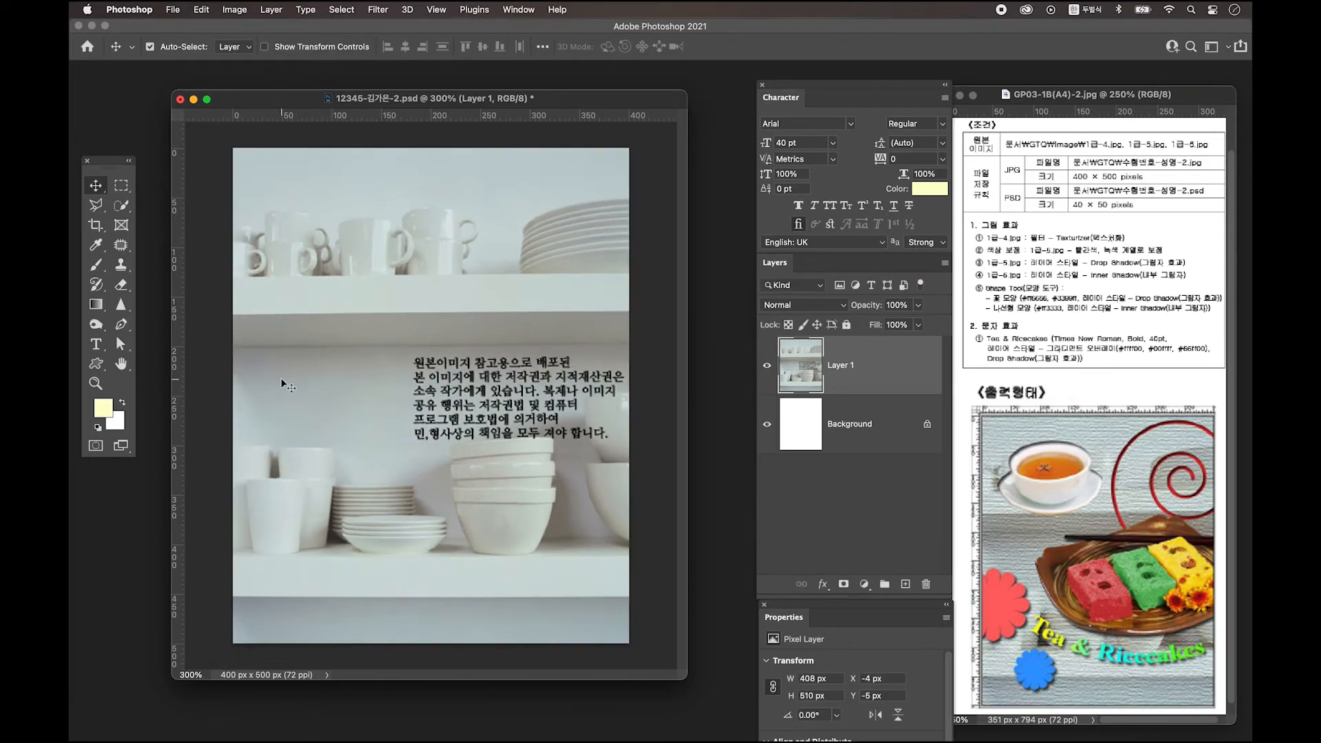
Apply the Texturizer filter (Canvas, relief 4) to the shelf photo through the Filter Gallery.
{"action": "left_click", "coordinate": [377, 10]}
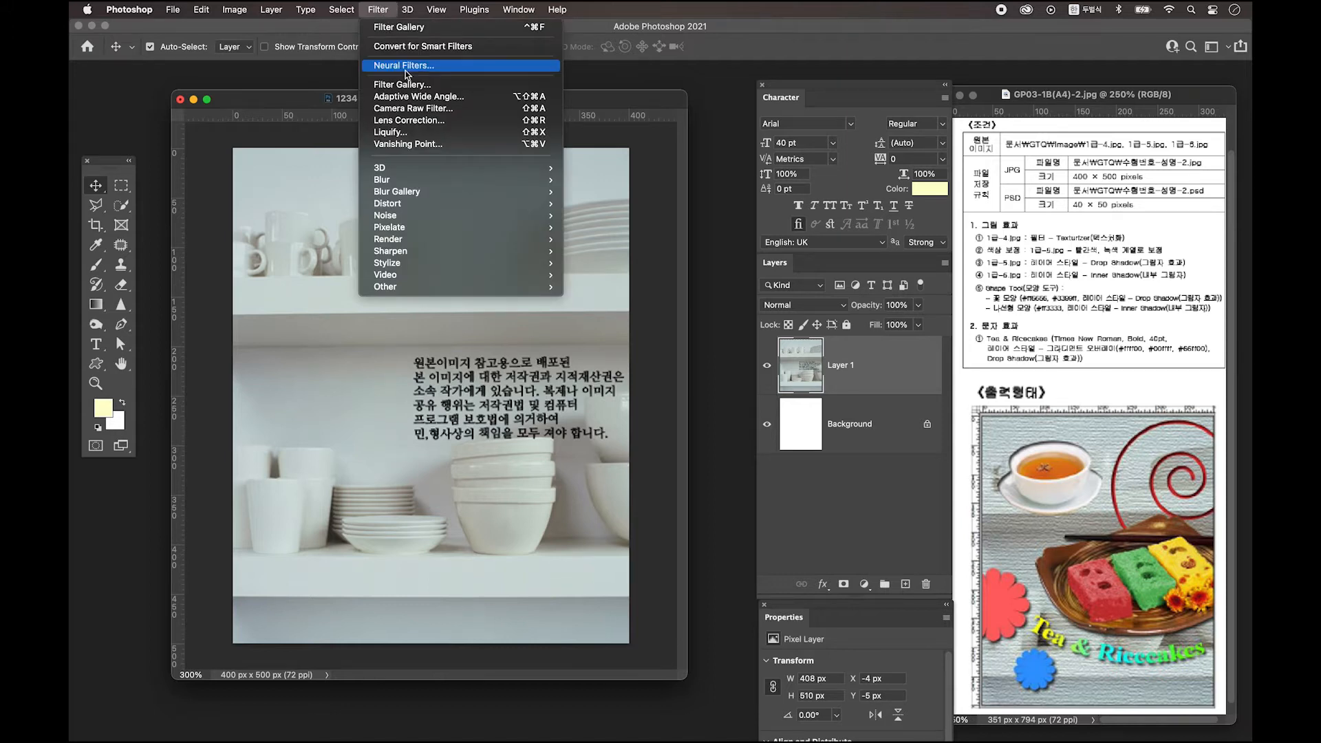
{"action": "left_click", "coordinate": [403, 84]}
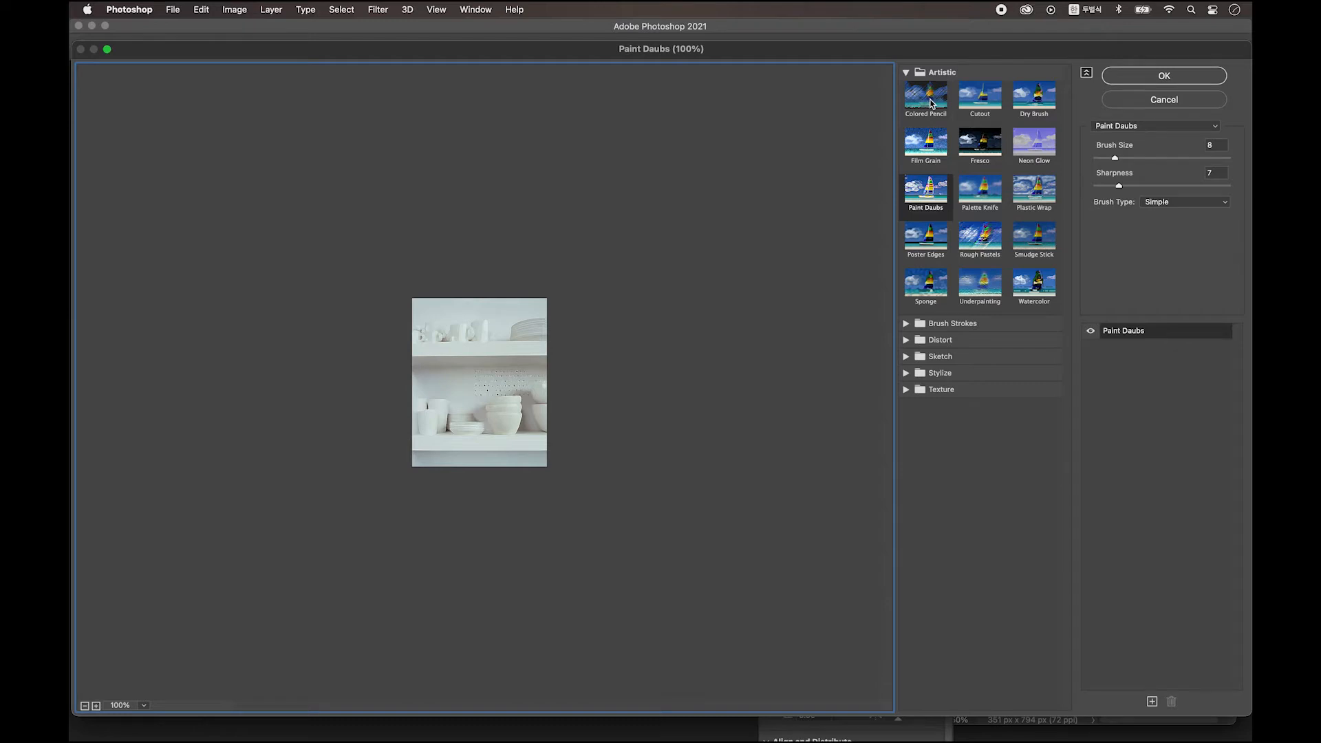
{"action": "left_click", "coordinate": [932, 101]}
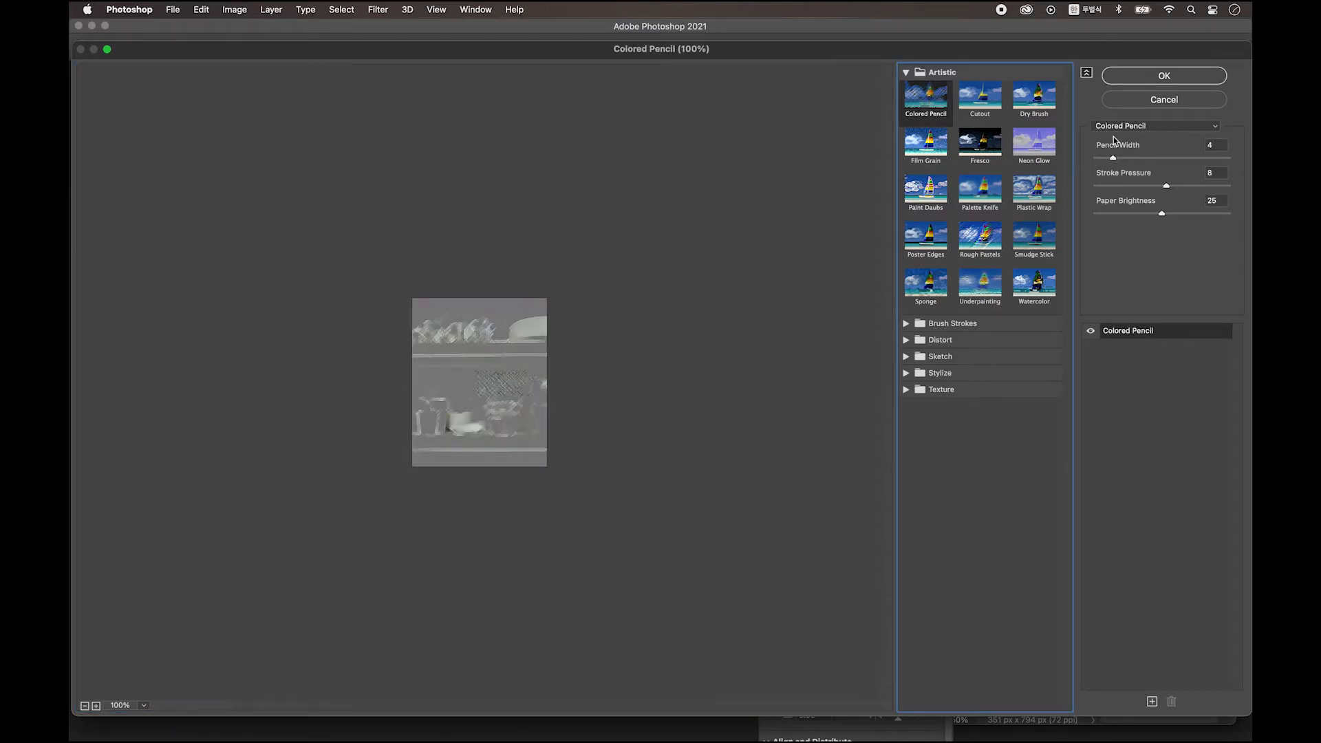
{"action": "left_click", "coordinate": [1142, 126]}
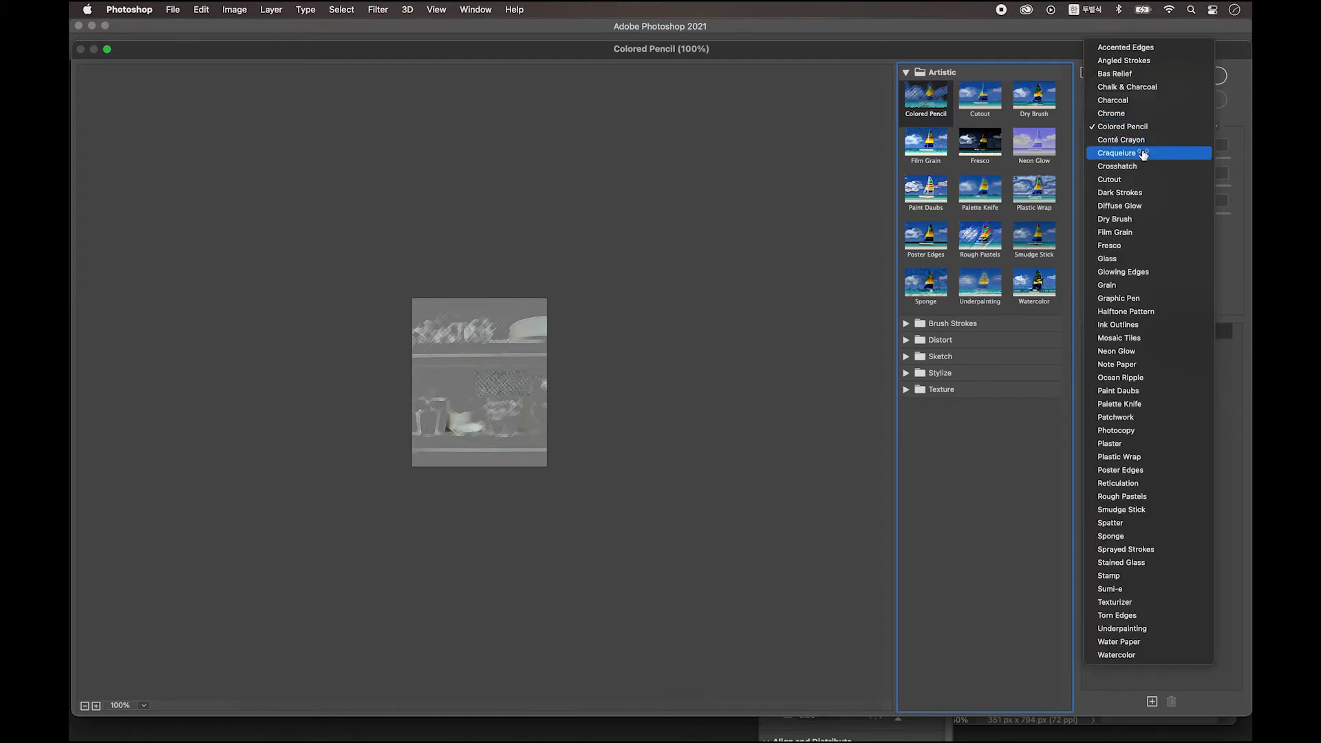
{"action": "left_click", "coordinate": [1133, 602]}
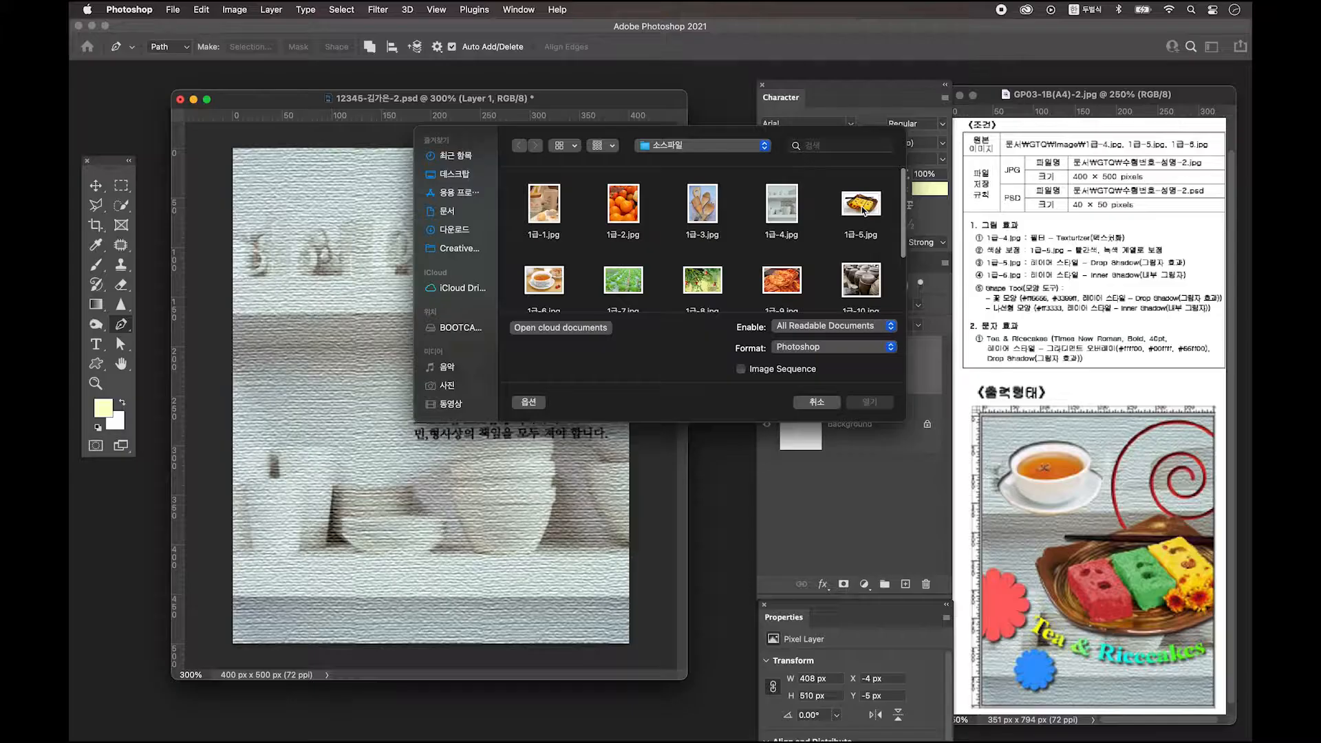
Open 1급-5.jpg and convert its Background into Layer 0.
{"action": "left_click", "coordinate": [855, 229]}
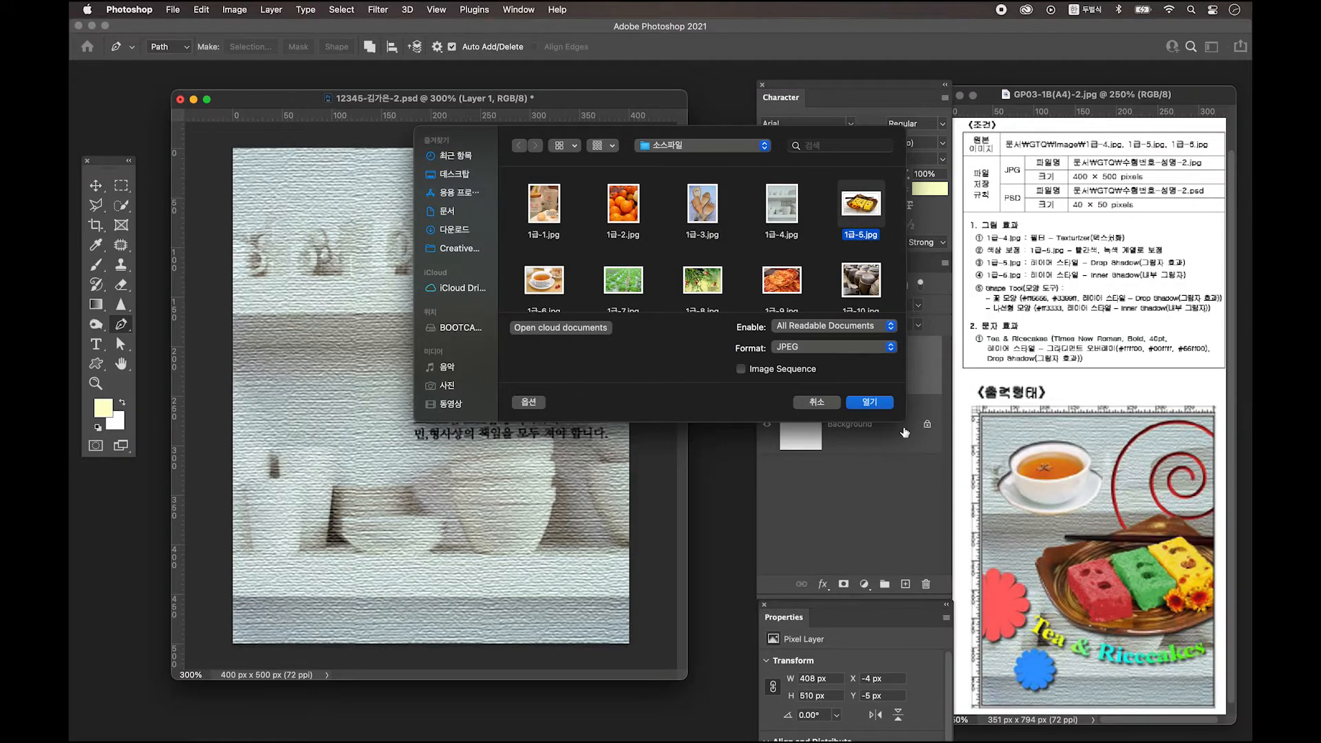
{"action": "left_click", "coordinate": [870, 403]}
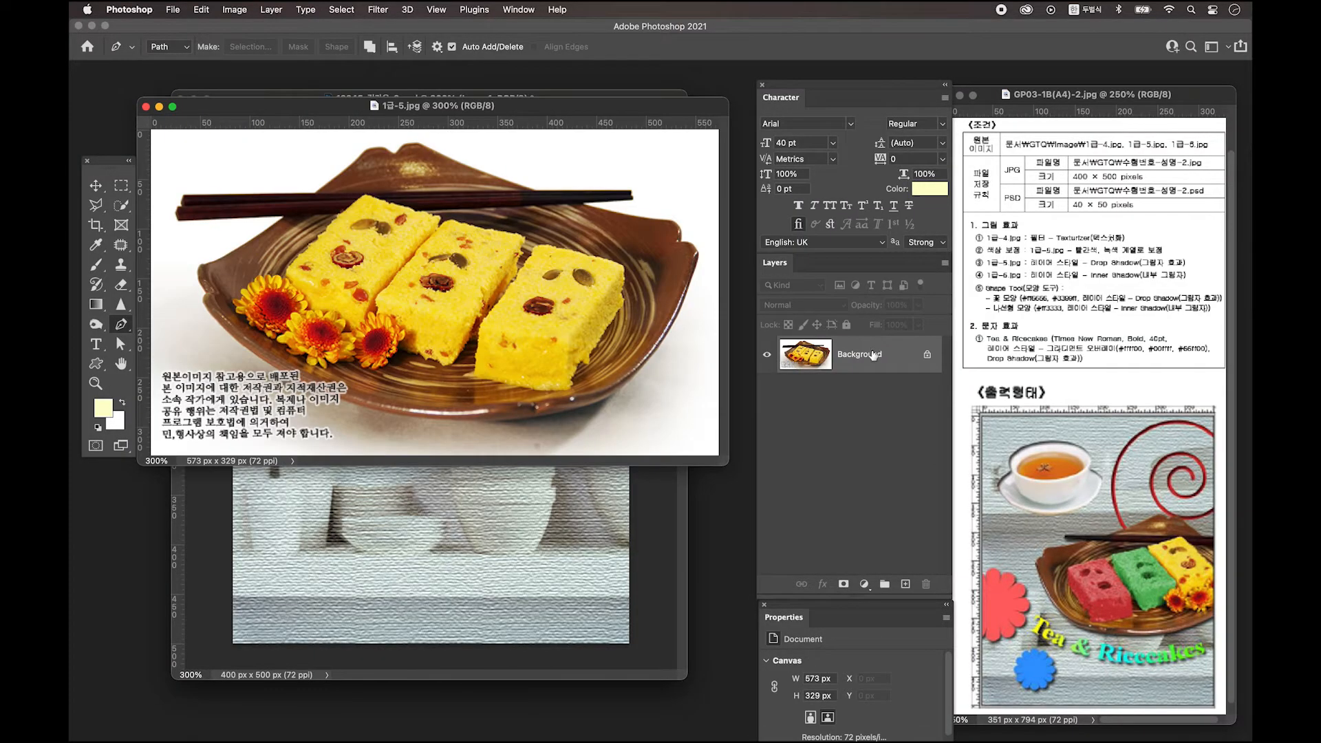
{"action": "double_click", "coordinate": [896, 353]}
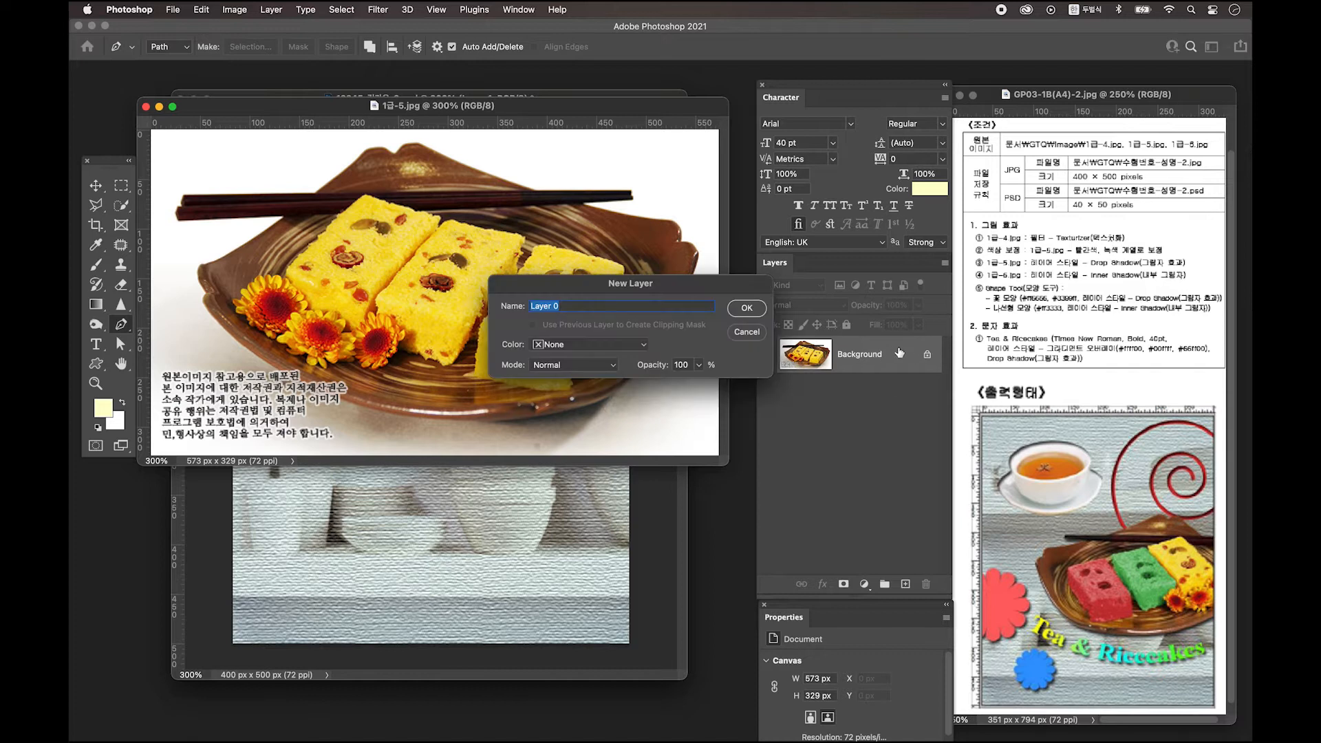
{"action": "left_click", "coordinate": [747, 309]}
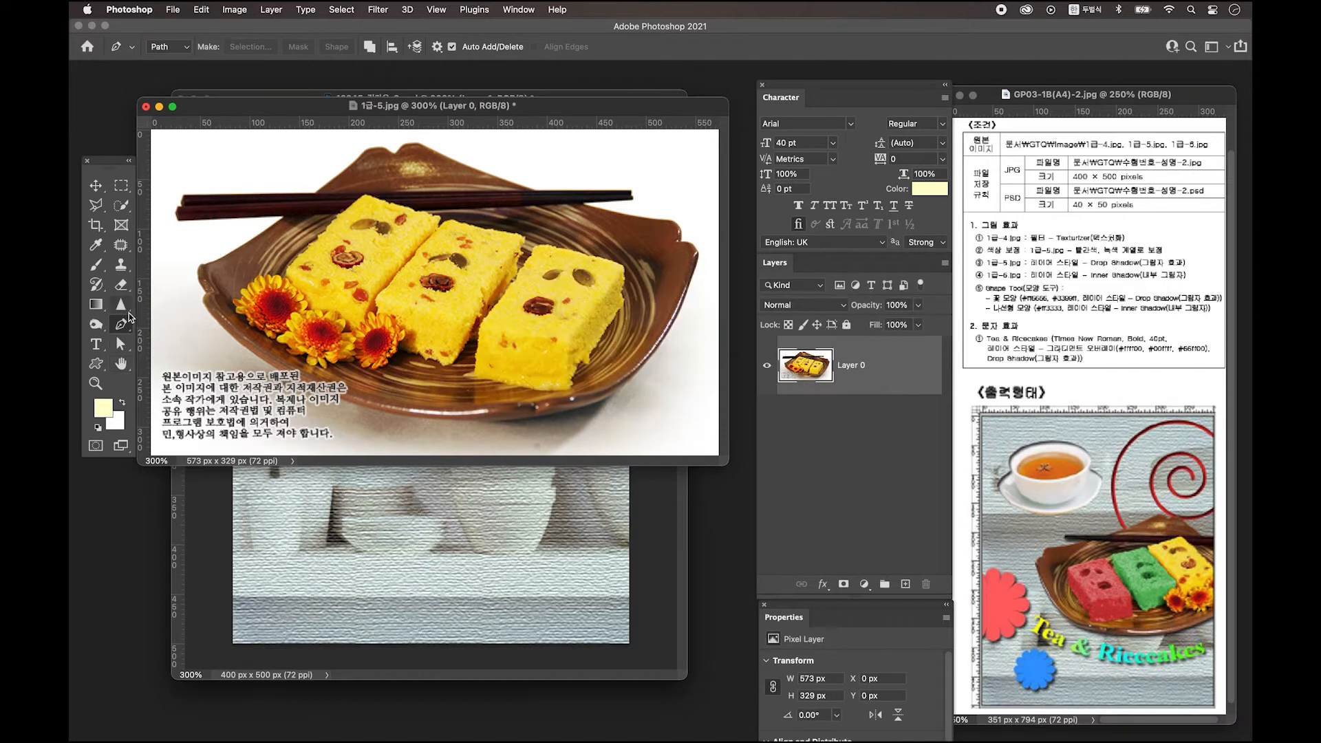
Delete the white background above and left of the plate using Quick Selection.
{"action": "left_click", "coordinate": [121, 206]}
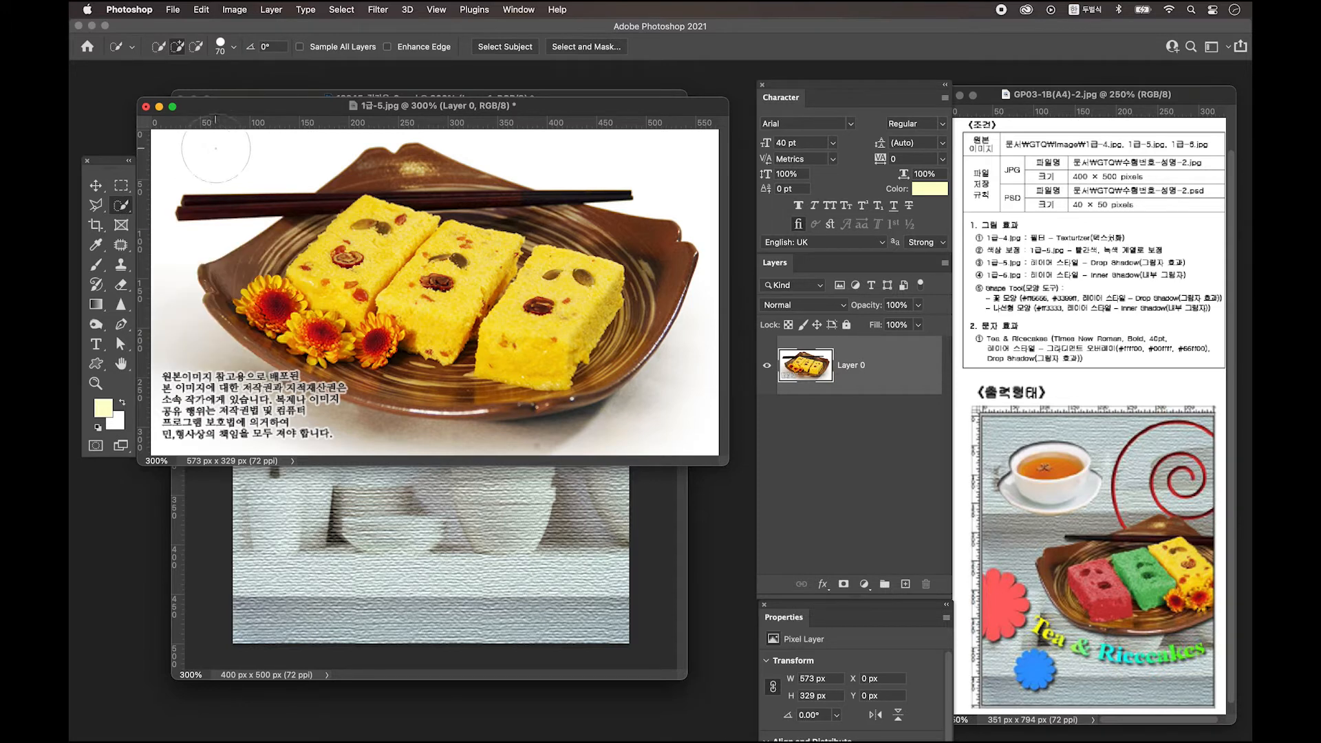
{"action": "mouse_move", "coordinate": [215, 148]}
{"action": "left_mouse_down"}
{"action": "mouse_move", "coordinate": [294, 118]}
{"action": "mouse_move", "coordinate": [358, 138]}
{"action": "left_mouse_up"}
{"action": "key", "text": "bracketleft"}
{"action": "key", "text": "bracketleft"}
{"action": "key", "text": "bracketleft"}
{"action": "key", "text": "bracketleft"}
{"action": "key", "text": "bracketleft"}
{"action": "key", "text": "bracketleft"}
{"action": "key", "text": "bracketleft"}
{"action": "key", "text": "bracketleft"}
{"action": "left_click_drag", "start_coordinate": [465, 137], "coordinate": [695, 163]}
{"action": "key", "text": "Delete"}
{"action": "left_click_drag", "start_coordinate": [155, 220], "coordinate": [173, 260]}
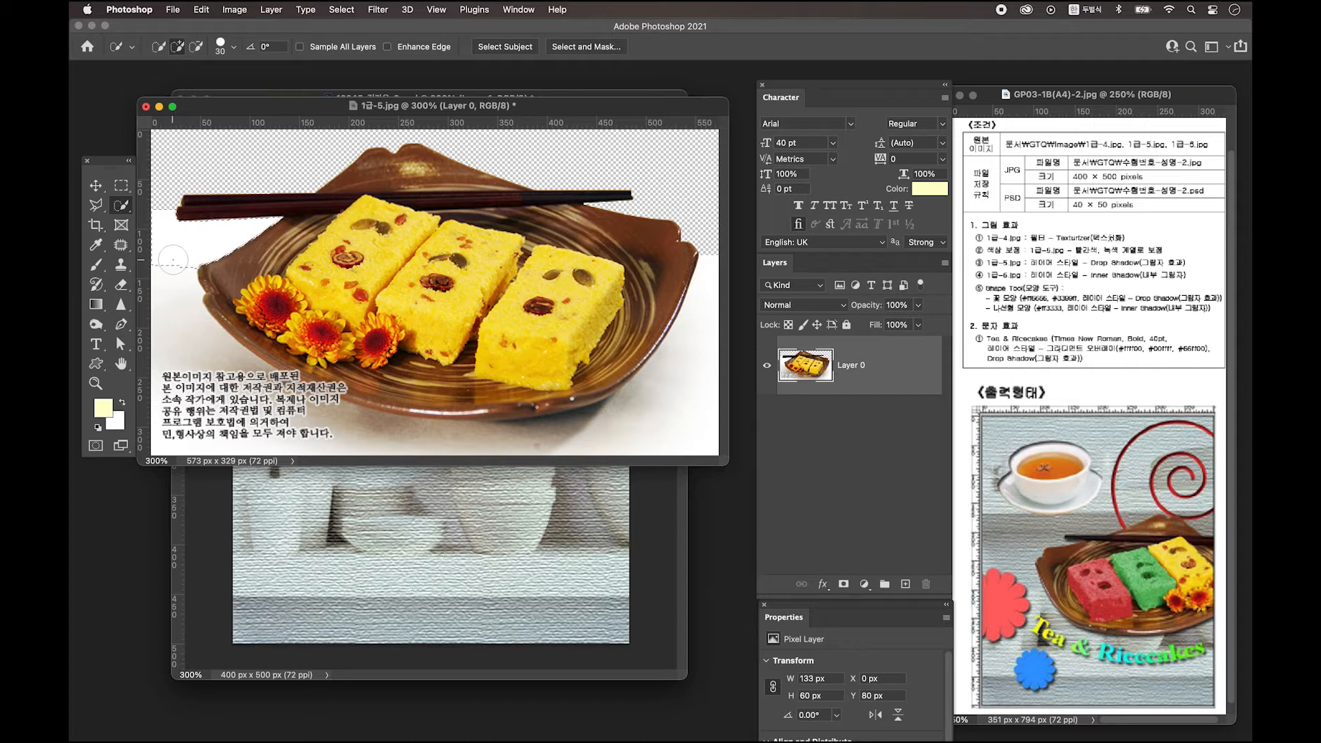
{"action": "key", "text": "Delete"}
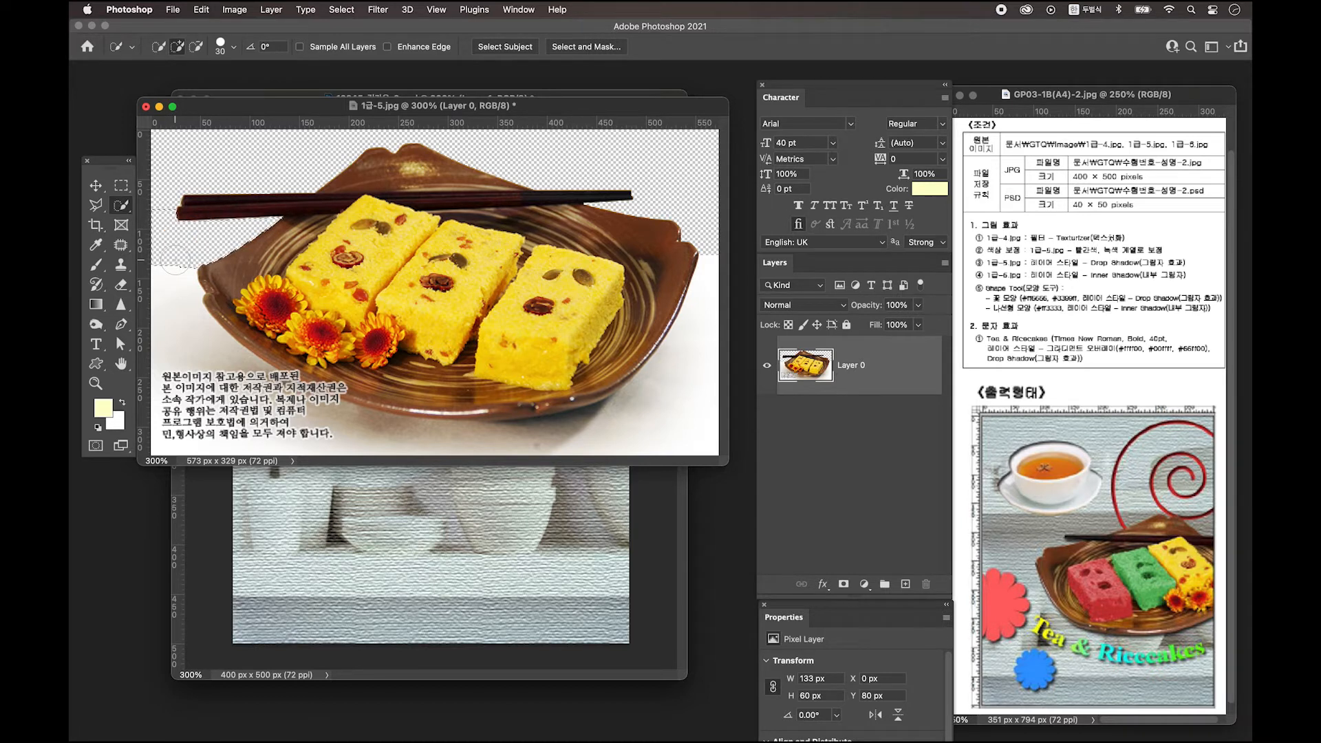
{"action": "left_click_drag", "start_coordinate": [172, 261], "coordinate": [278, 380]}
{"action": "key", "text": "Delete"}
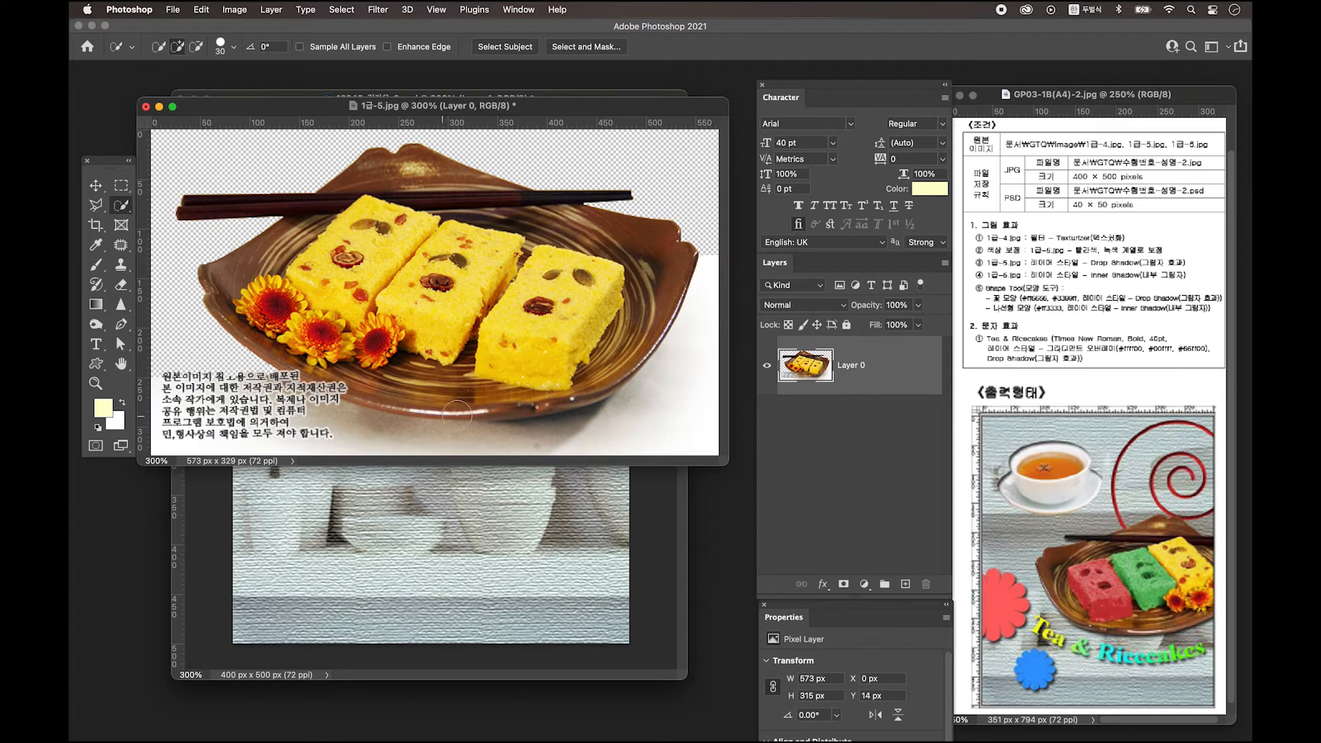
{"action": "left_click", "coordinate": [122, 324]}
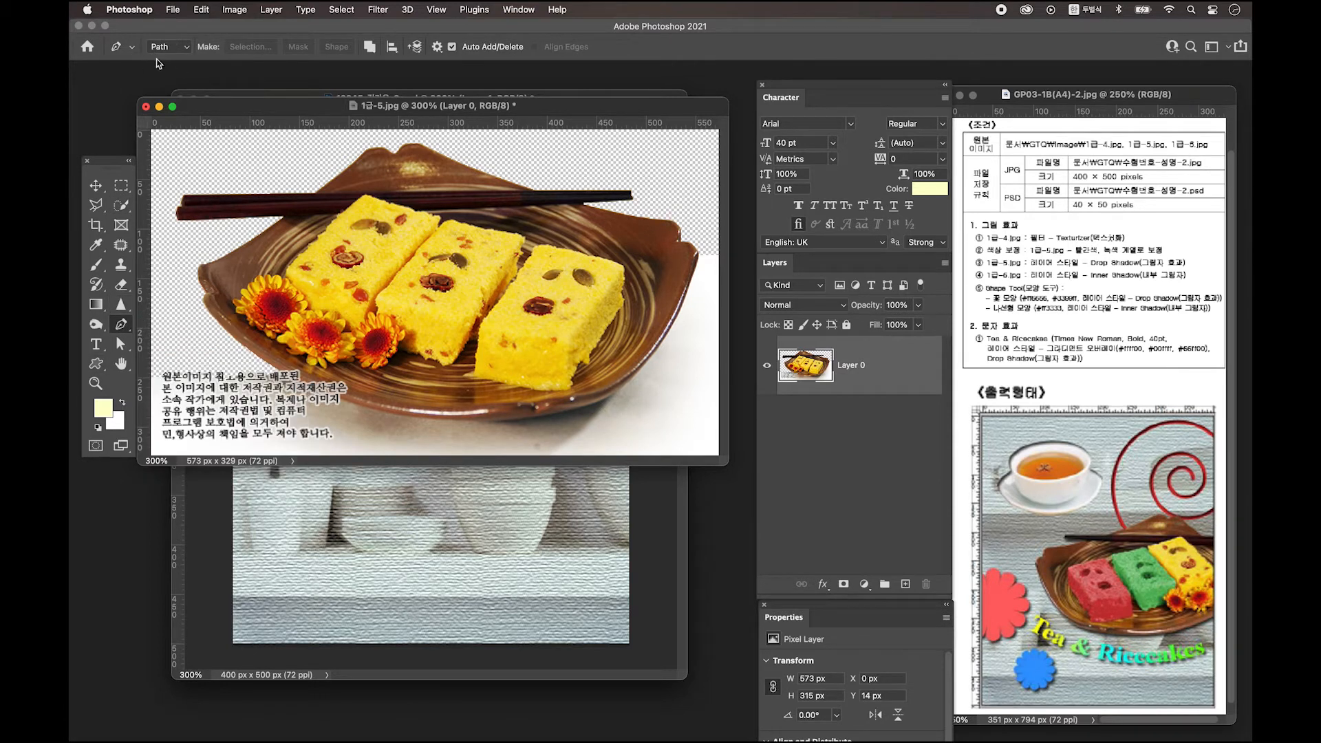
Trace a closed Pen path around the rice-cake plate.
{"action": "left_click", "coordinate": [273, 369]}
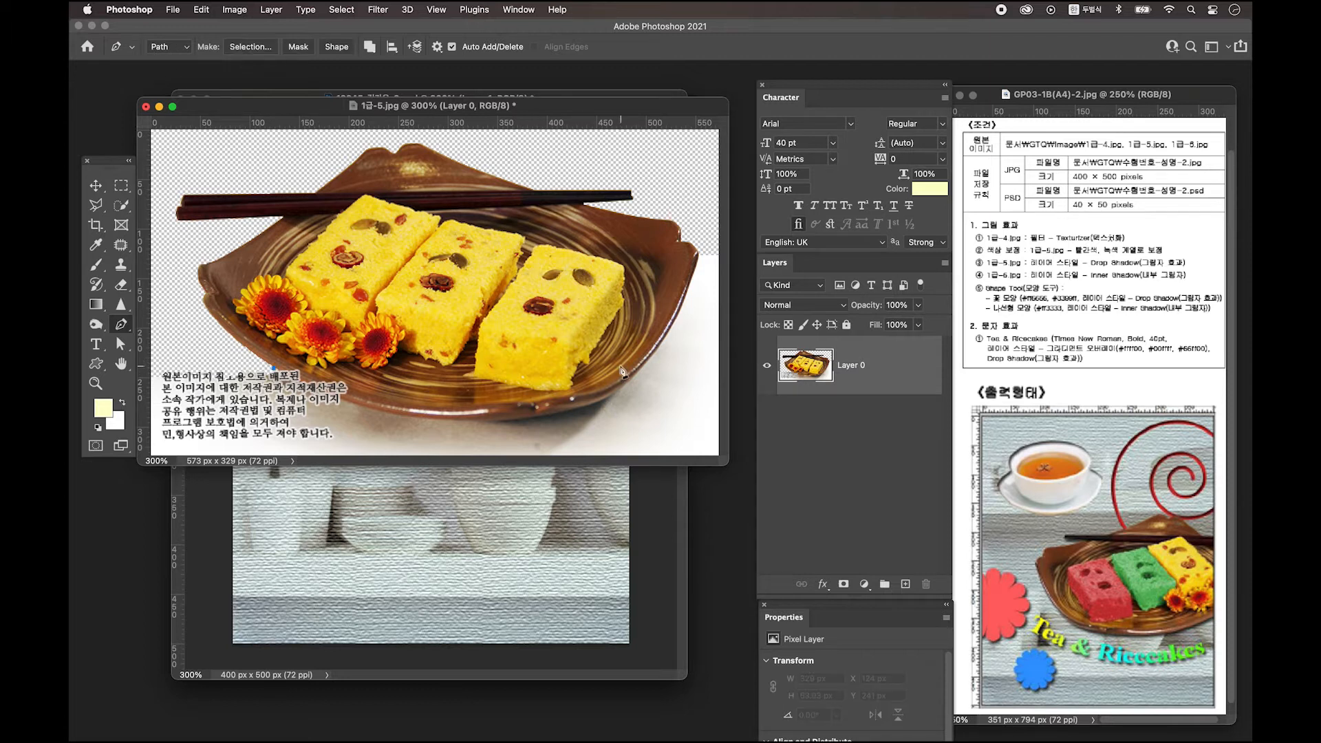
{"action": "mouse_move", "coordinate": [489, 421]}
{"action": "left_mouse_down"}
{"action": "mouse_move", "coordinate": [607, 407]}
{"action": "mouse_move", "coordinate": [489, 421]}
{"action": "left_mouse_up"}
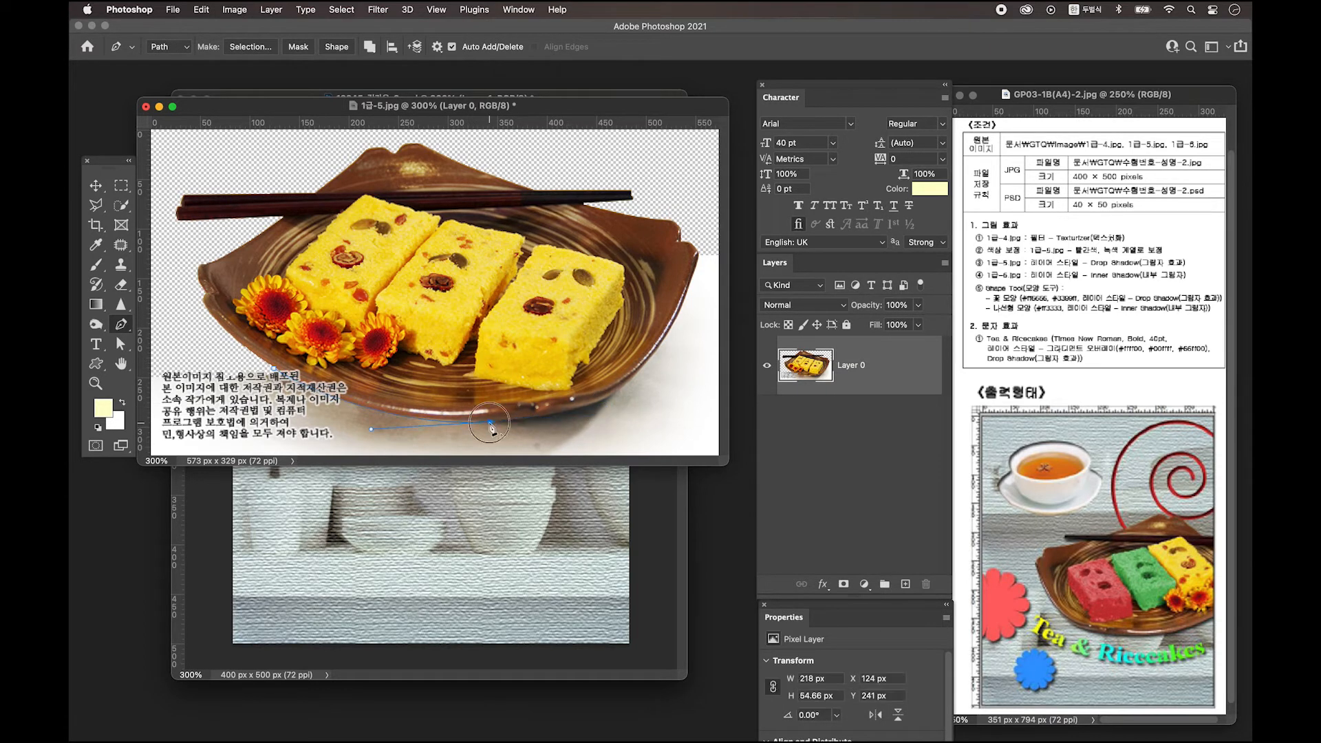
{"action": "left_click", "coordinate": [658, 349]}
{"action": "key", "text": "super+minus"}
{"action": "left_click", "coordinate": [676, 271]}
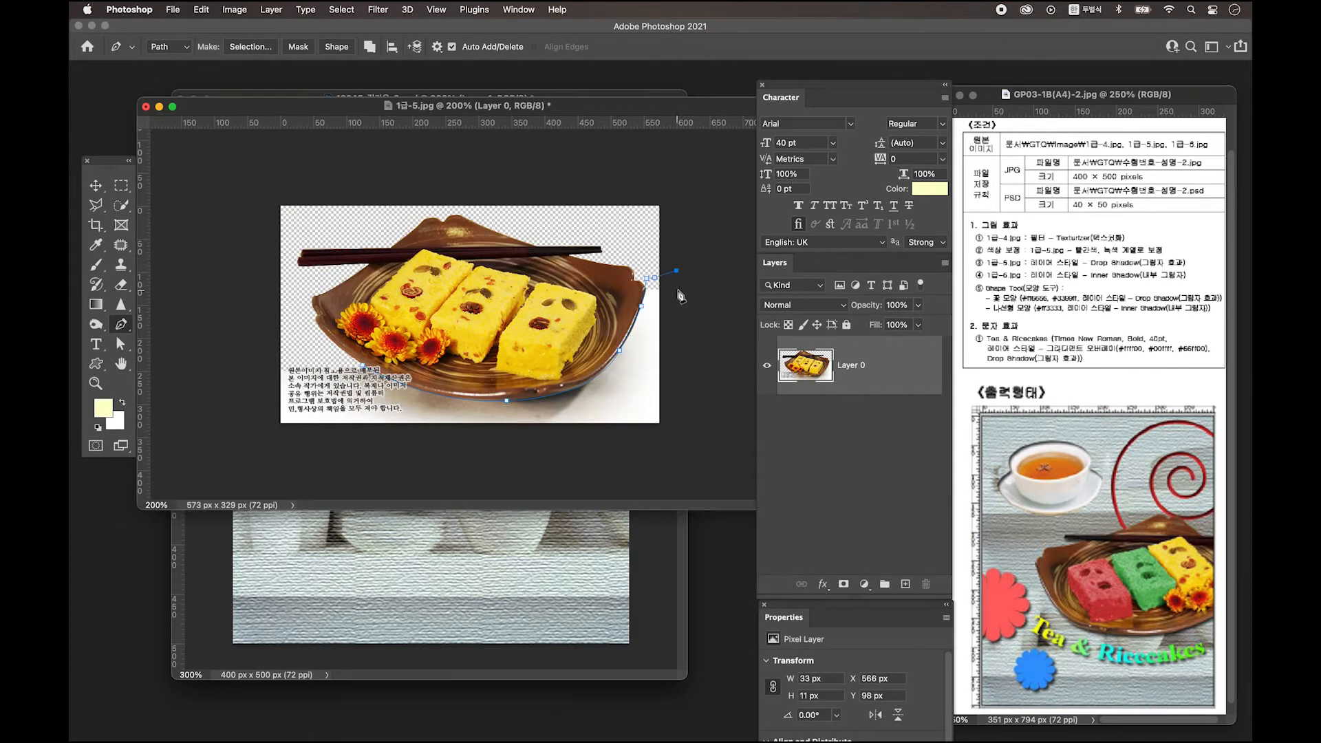
{"action": "left_click", "coordinate": [684, 329]}
{"action": "left_click", "coordinate": [685, 436]}
{"action": "left_click", "coordinate": [599, 454]}
{"action": "left_click", "coordinate": [363, 456]}
{"action": "left_click", "coordinate": [243, 446]}
{"action": "left_click", "coordinate": [245, 386]}
{"action": "left_click", "coordinate": [261, 354]}
{"action": "left_click", "coordinate": [305, 358]}
{"action": "left_click", "coordinate": [343, 364]}
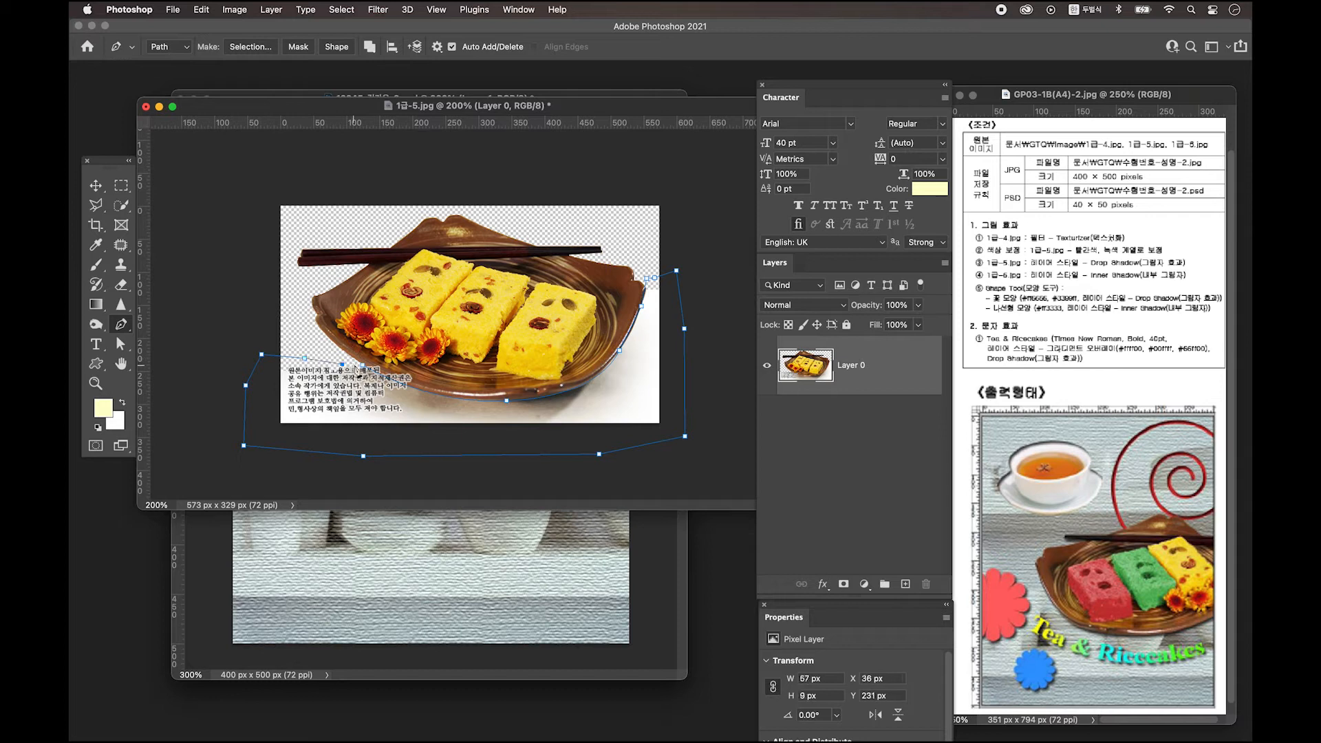
{"action": "left_click", "coordinate": [364, 365]}
Turn the path into a selection, invert it, and delete everything outside the plate.
{"action": "key", "text": "super+Return"}
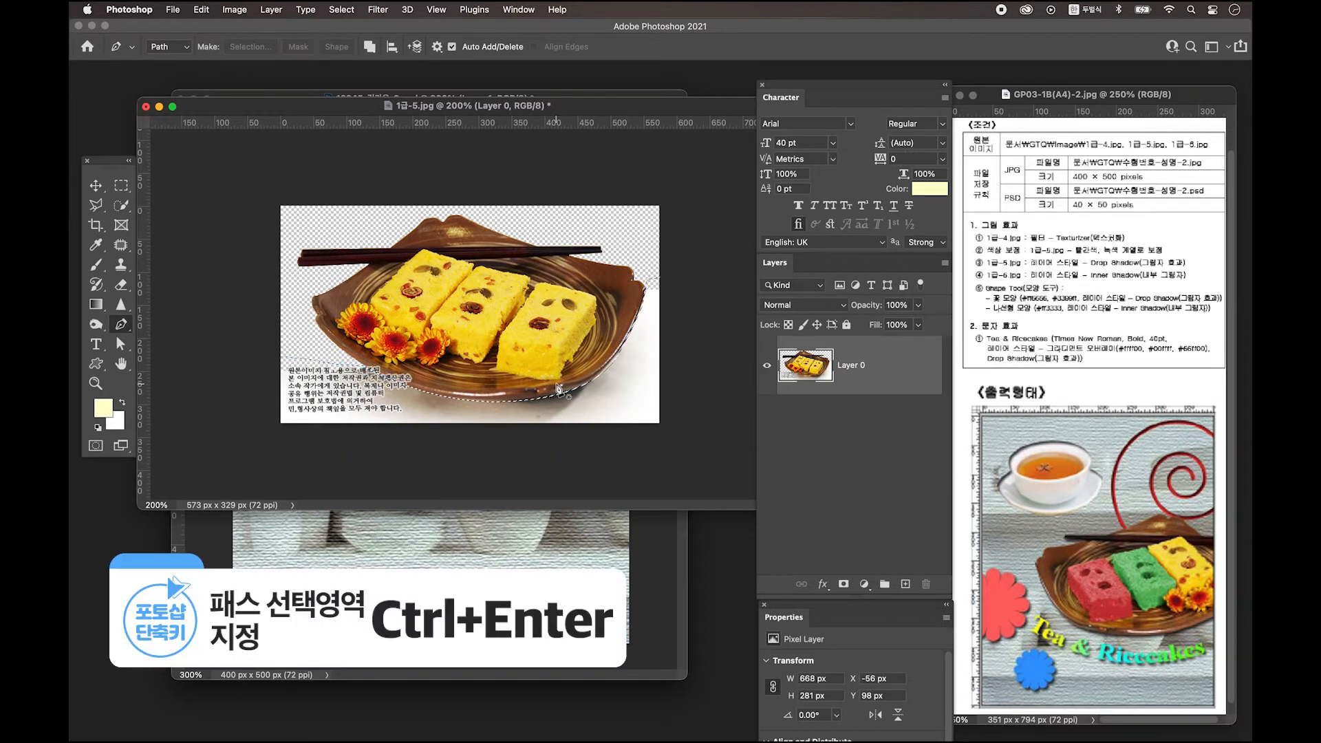
{"action": "key", "text": "super+shift+i"}
{"action": "key", "text": "Delete"}
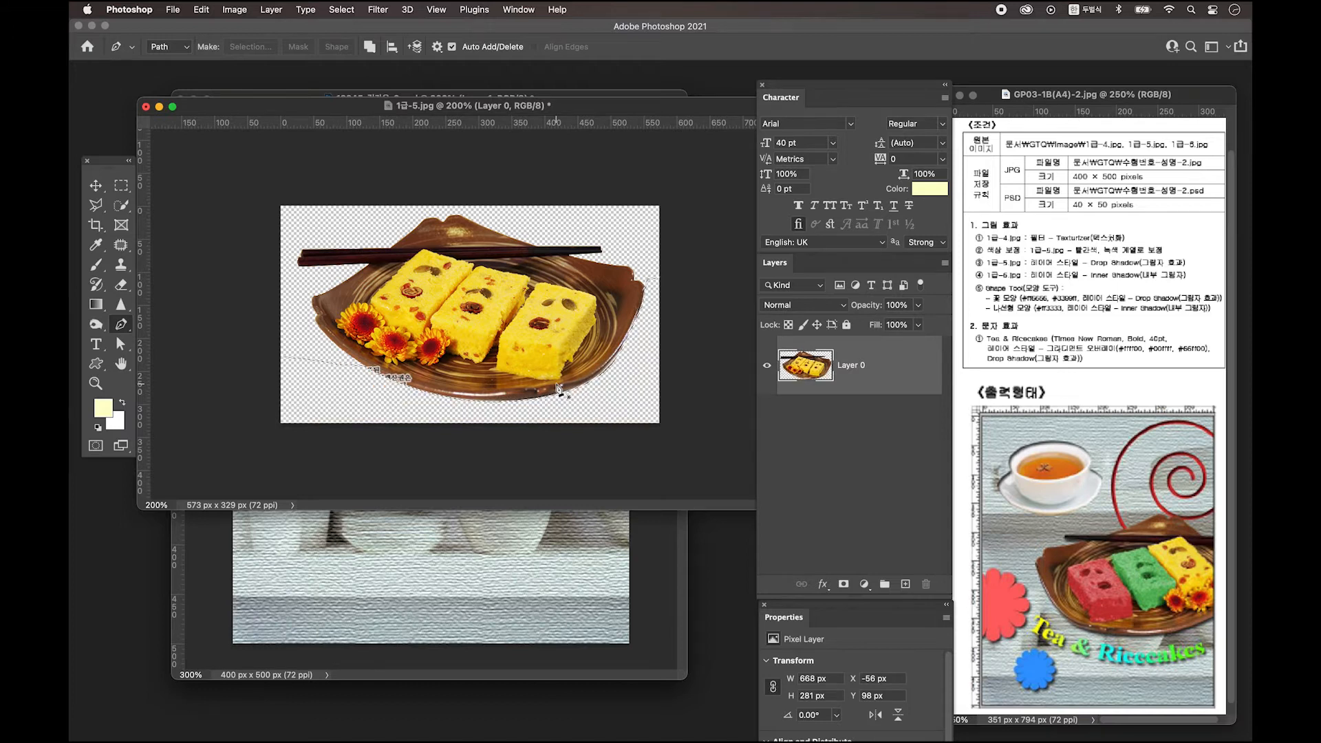
{"action": "key", "text": "super+d"}
{"action": "left_click_drag", "start_coordinate": [564, 100], "coordinate": [542, 369]}
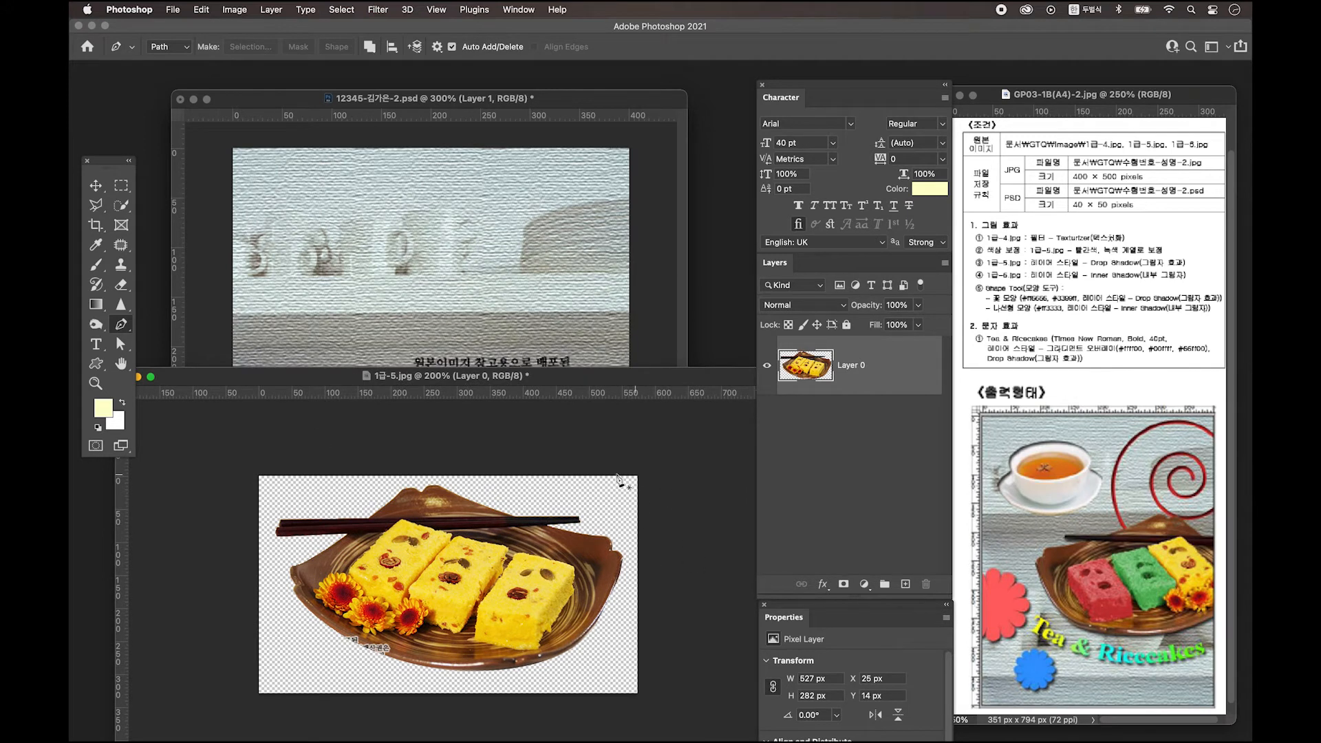
Drag the plate into the poster, shrink it, and position it lower right.
{"action": "left_click", "coordinate": [96, 186]}
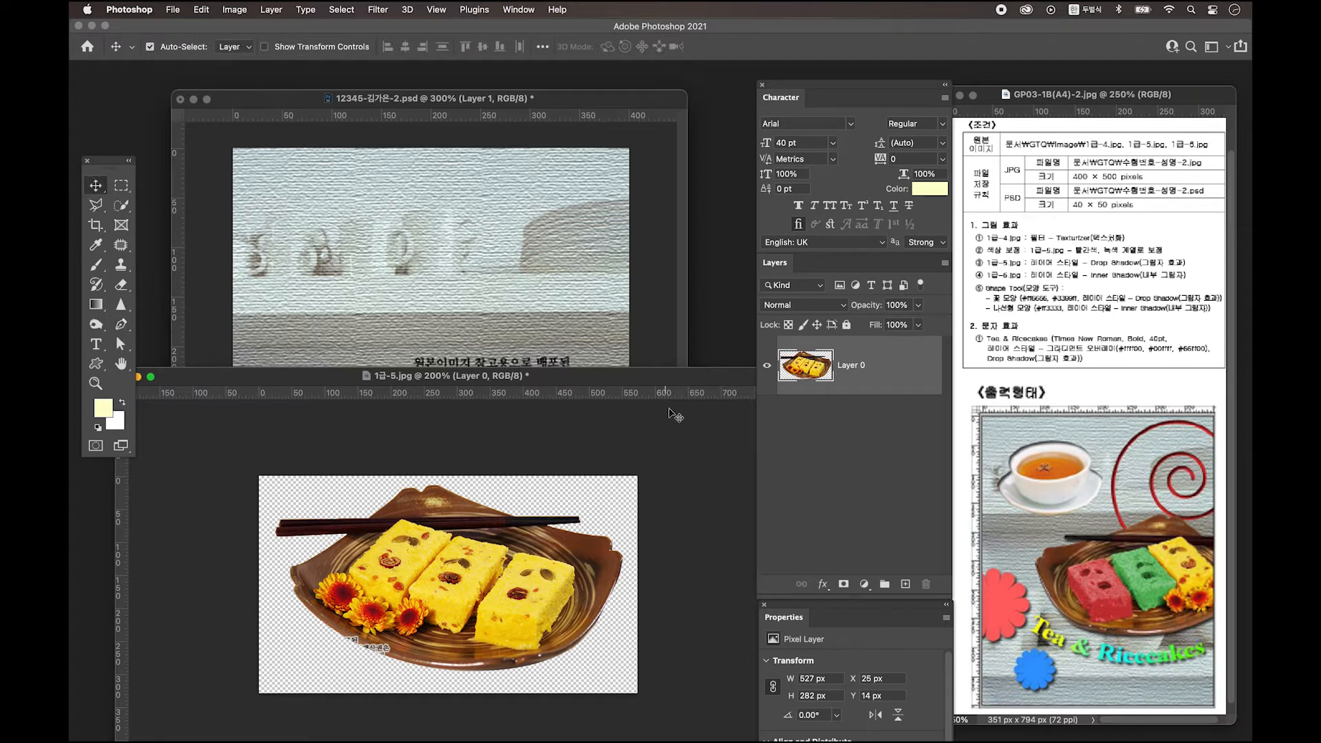
{"action": "left_click_drag", "start_coordinate": [448, 552], "coordinate": [465, 263]}
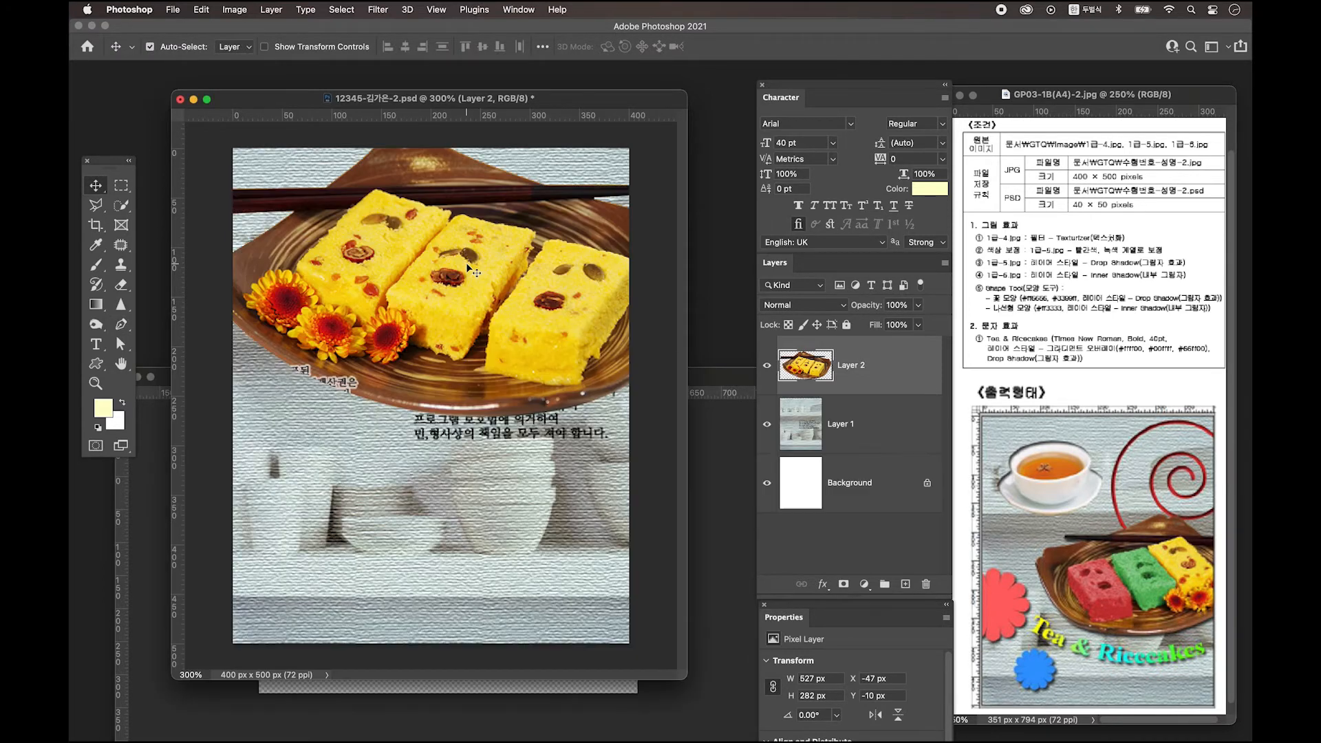
{"action": "key", "text": "ctrl+t"}
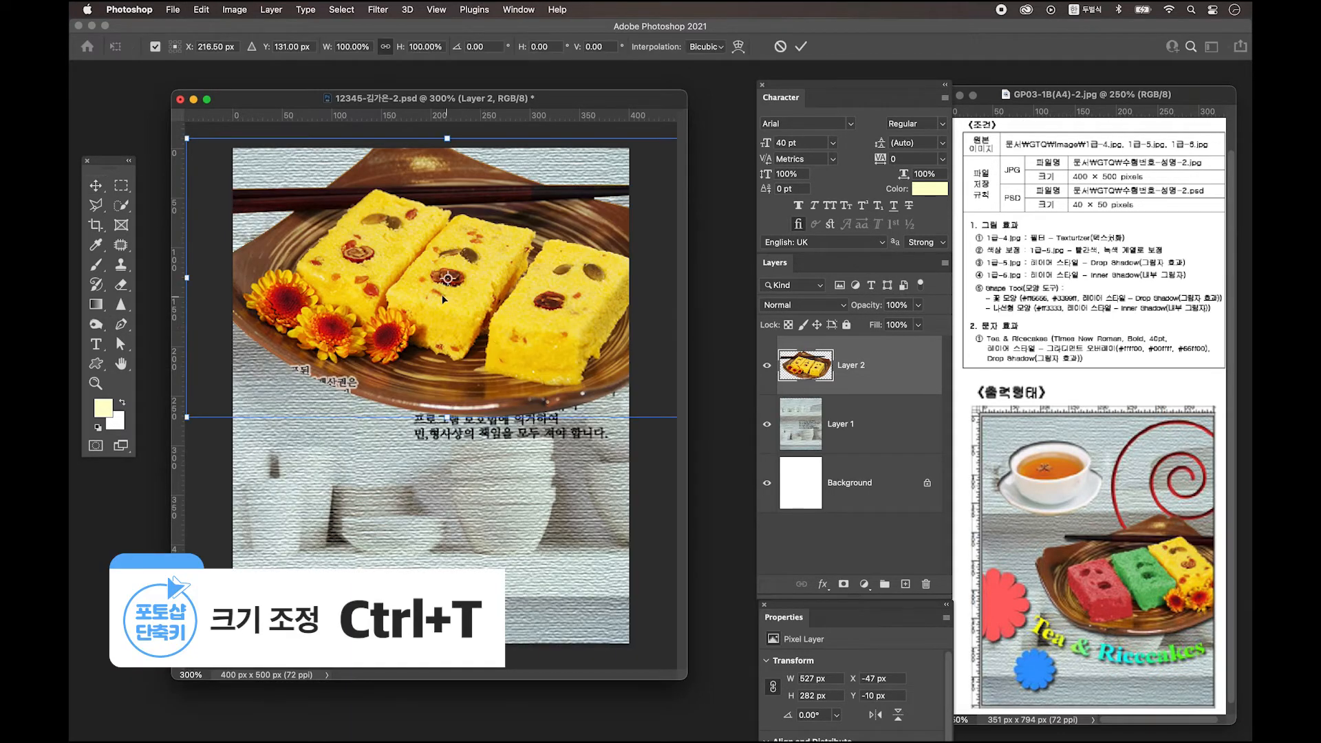
{"action": "left_click_drag", "start_coordinate": [431, 290], "coordinate": [462, 389]}
{"action": "left_click_drag", "start_coordinate": [218, 236], "coordinate": [385, 297]}
{"action": "left_click_drag", "start_coordinate": [451, 405], "coordinate": [379, 408]}
Flip the plate horizontally and select its left rice cake.
{"action": "right_click", "coordinate": [443, 427]}
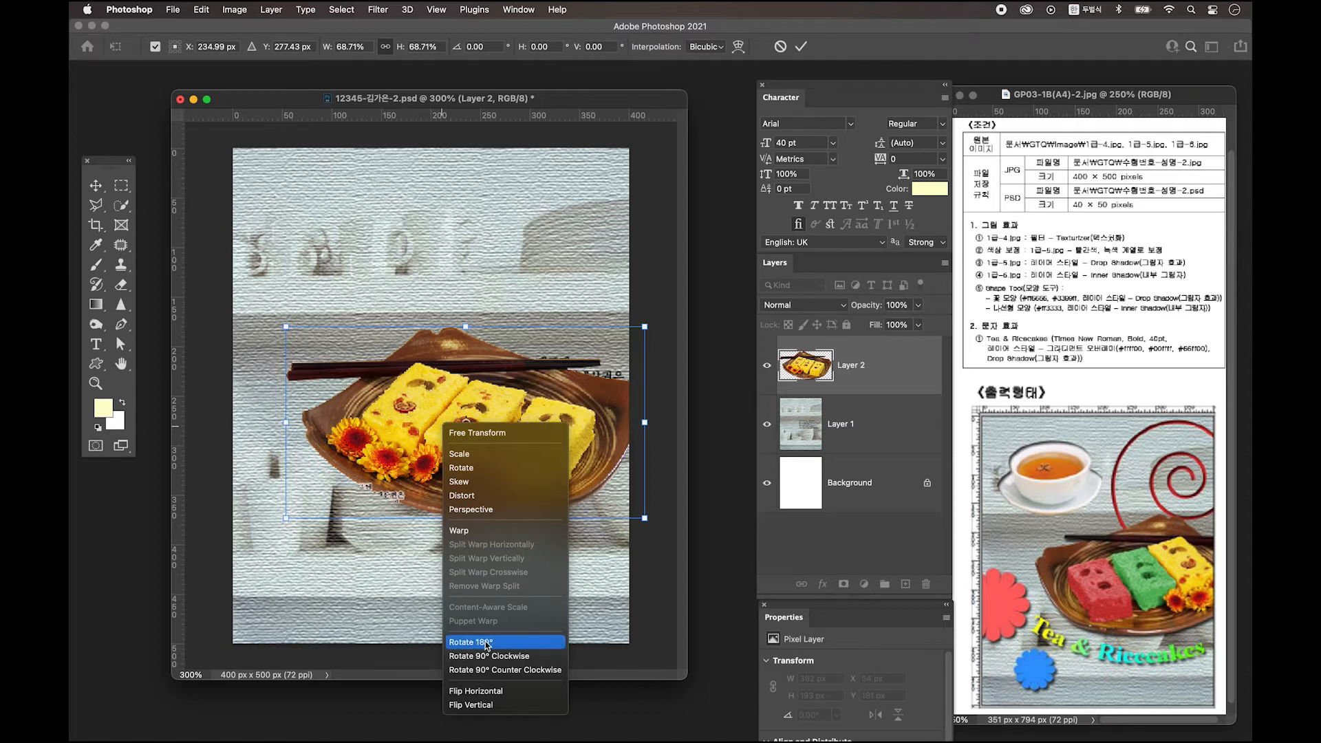
{"action": "left_click", "coordinate": [502, 690]}
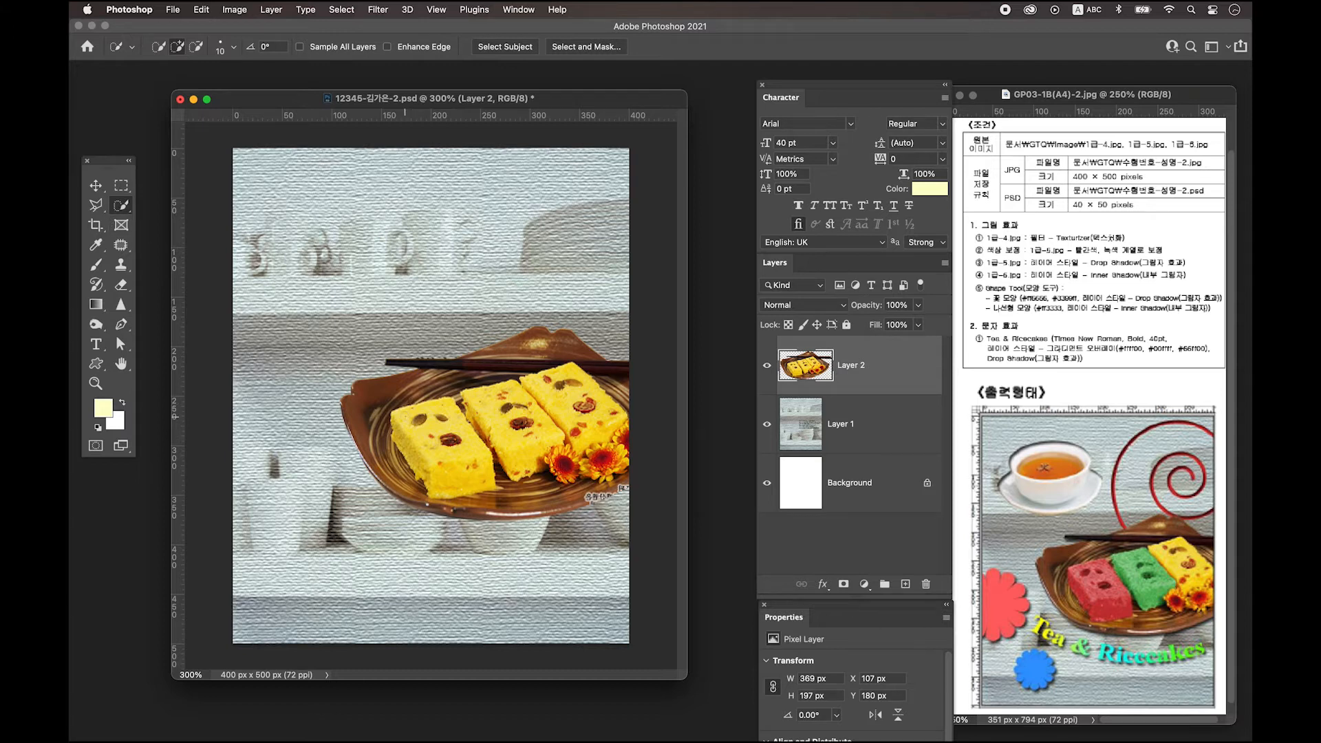
{"action": "left_click_drag", "start_coordinate": [415, 424], "coordinate": [461, 463]}
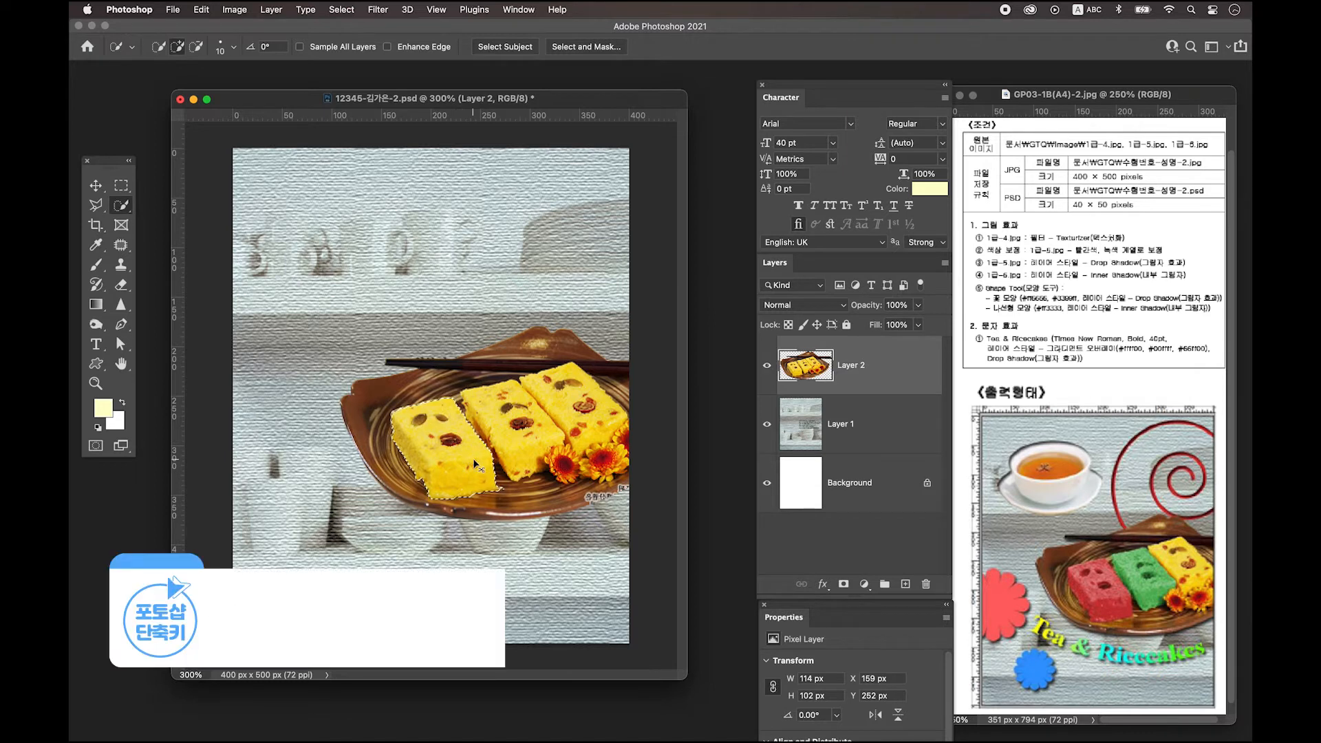
Colorize the selected left rice cake red with Hue/Saturation, then deselect.
{"action": "key", "text": "ctrl+u"}
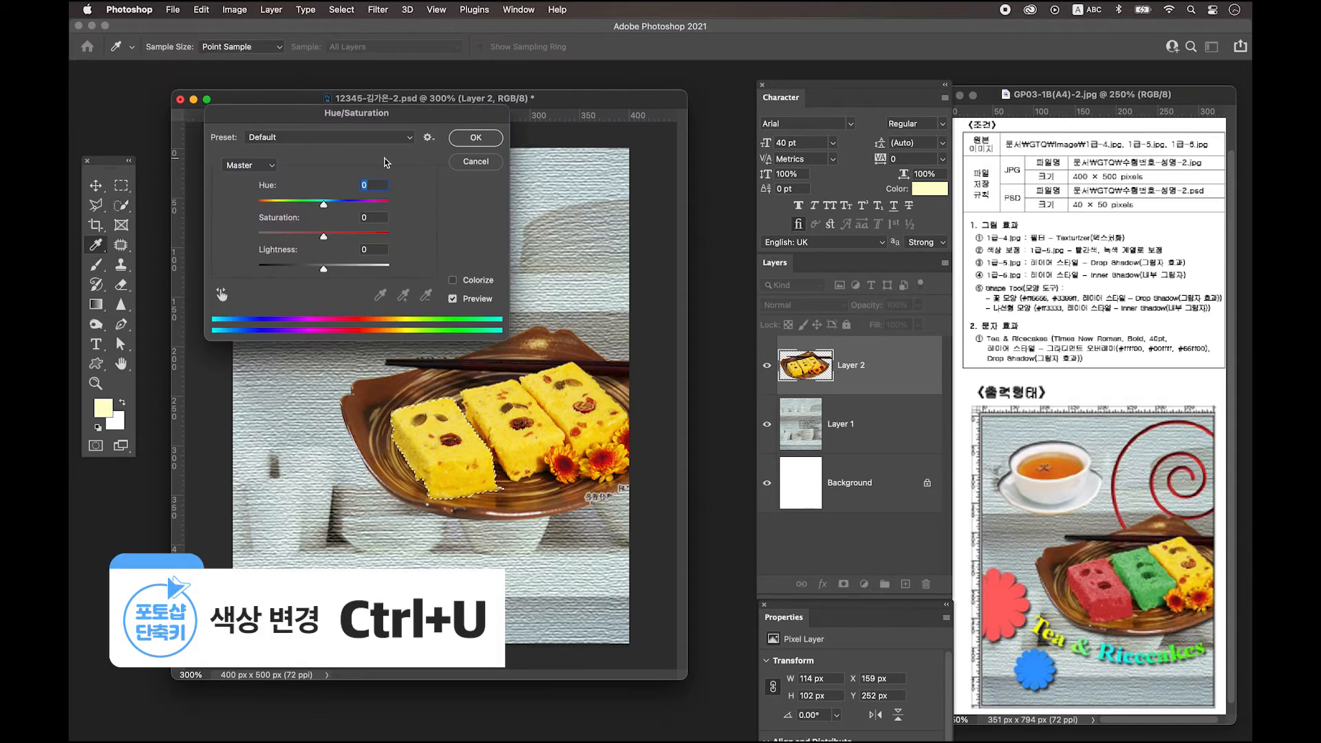
{"action": "mouse_move", "coordinate": [359, 114]}
{"action": "left_mouse_down"}
{"action": "mouse_move", "coordinate": [435, 109]}
{"action": "mouse_move", "coordinate": [376, 125]}
{"action": "left_mouse_up"}
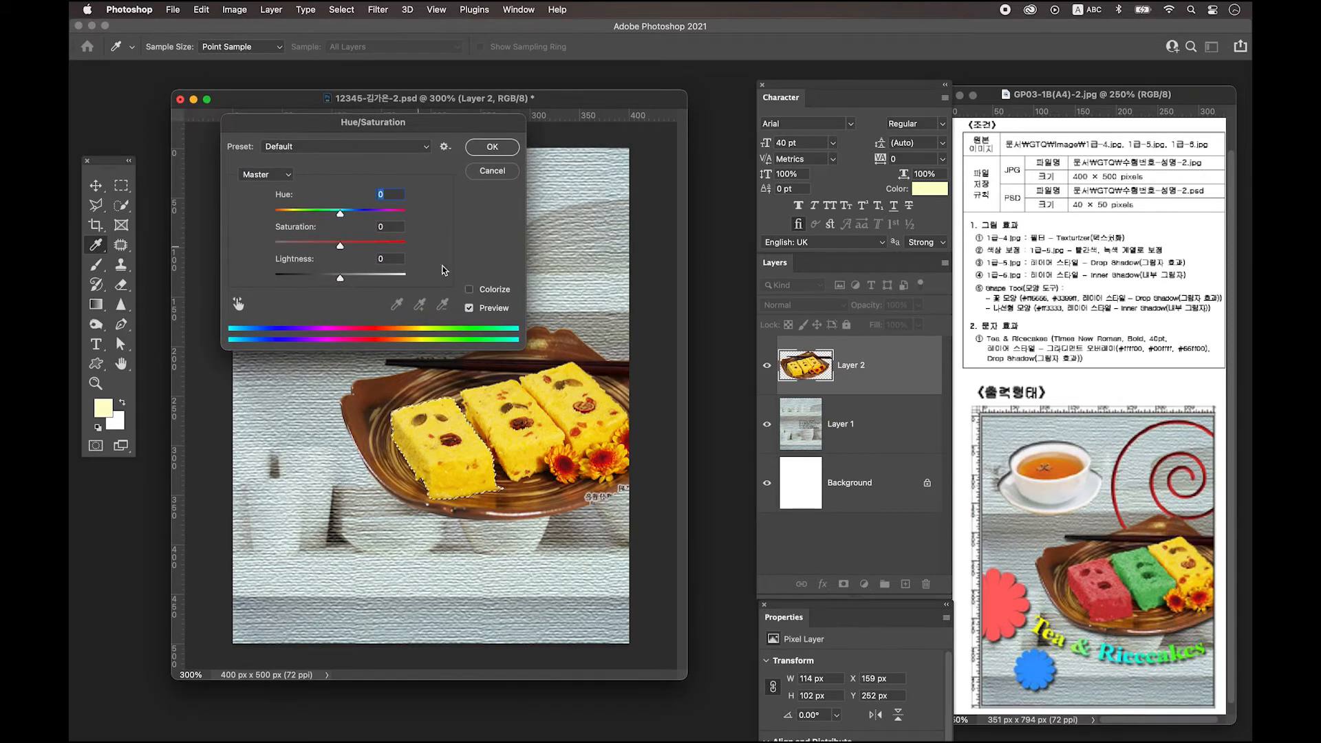
{"action": "left_click", "coordinate": [469, 290]}
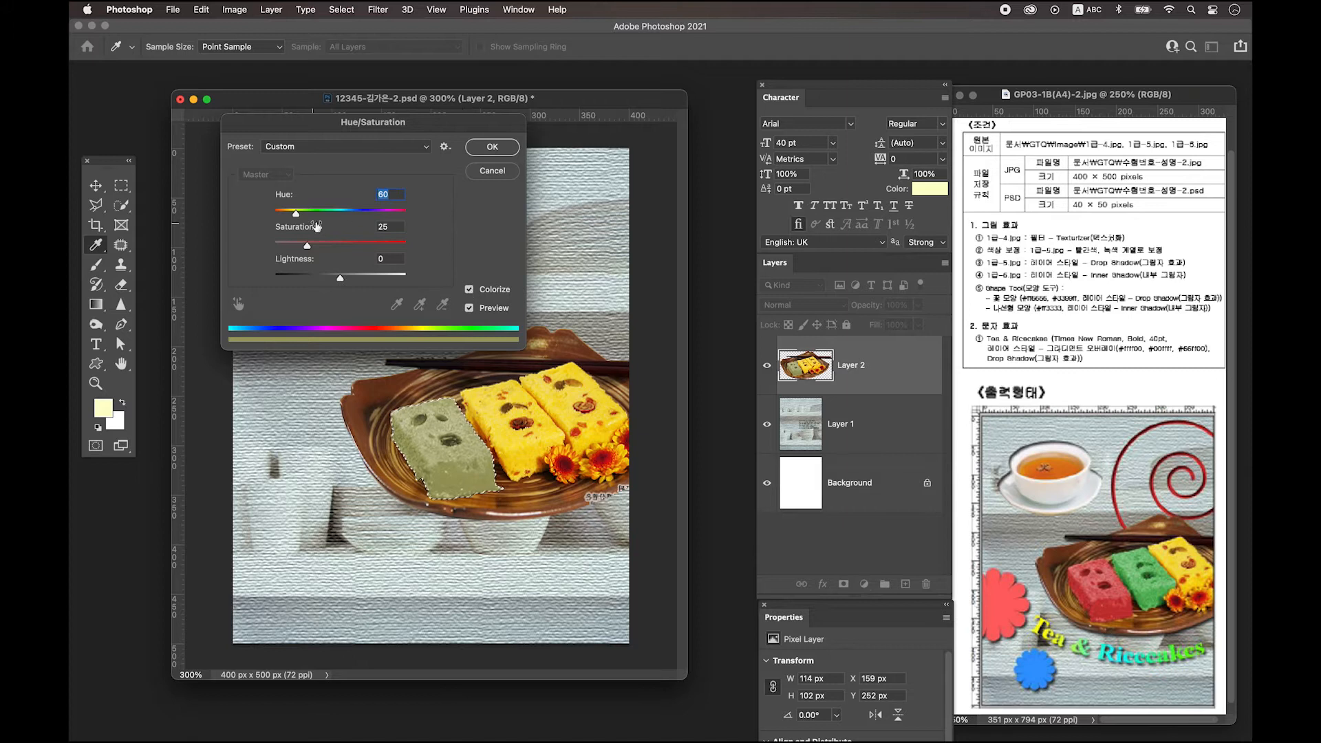
{"action": "left_click_drag", "start_coordinate": [297, 215], "coordinate": [348, 251]}
{"action": "left_click", "coordinate": [492, 145]}
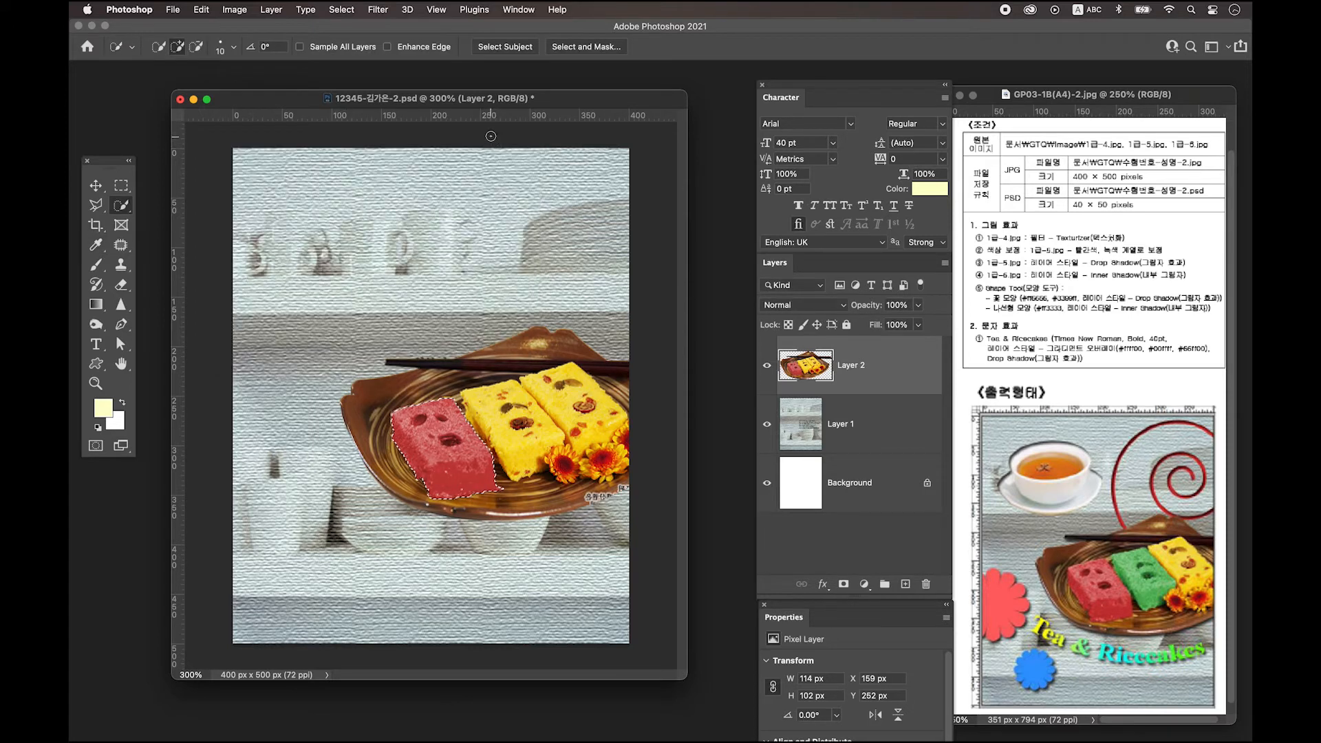
{"action": "key", "text": "super+d"}
Select the middle rice cake and colorize it green (Hue 137, Saturation 32), then deselect.
{"action": "left_click_drag", "start_coordinate": [536, 460], "coordinate": [571, 423]}
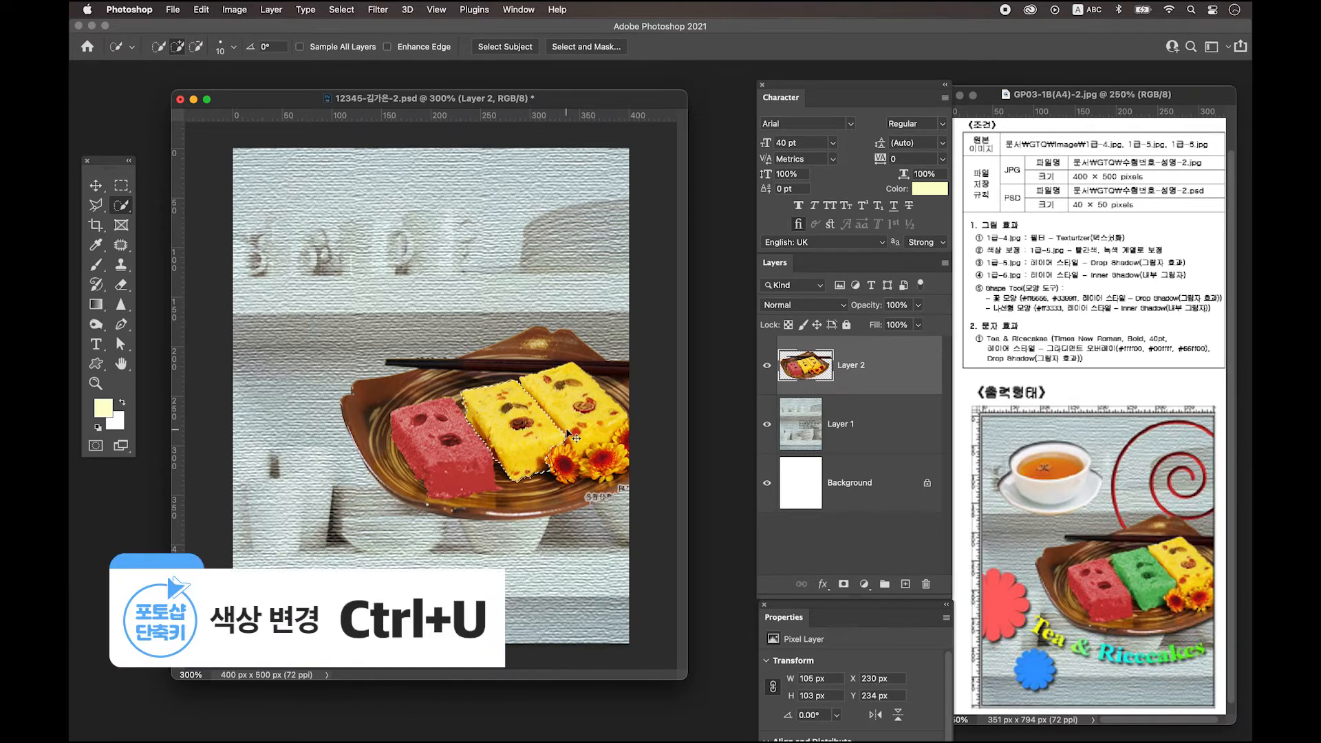
{"action": "key", "text": "ctrl+u"}
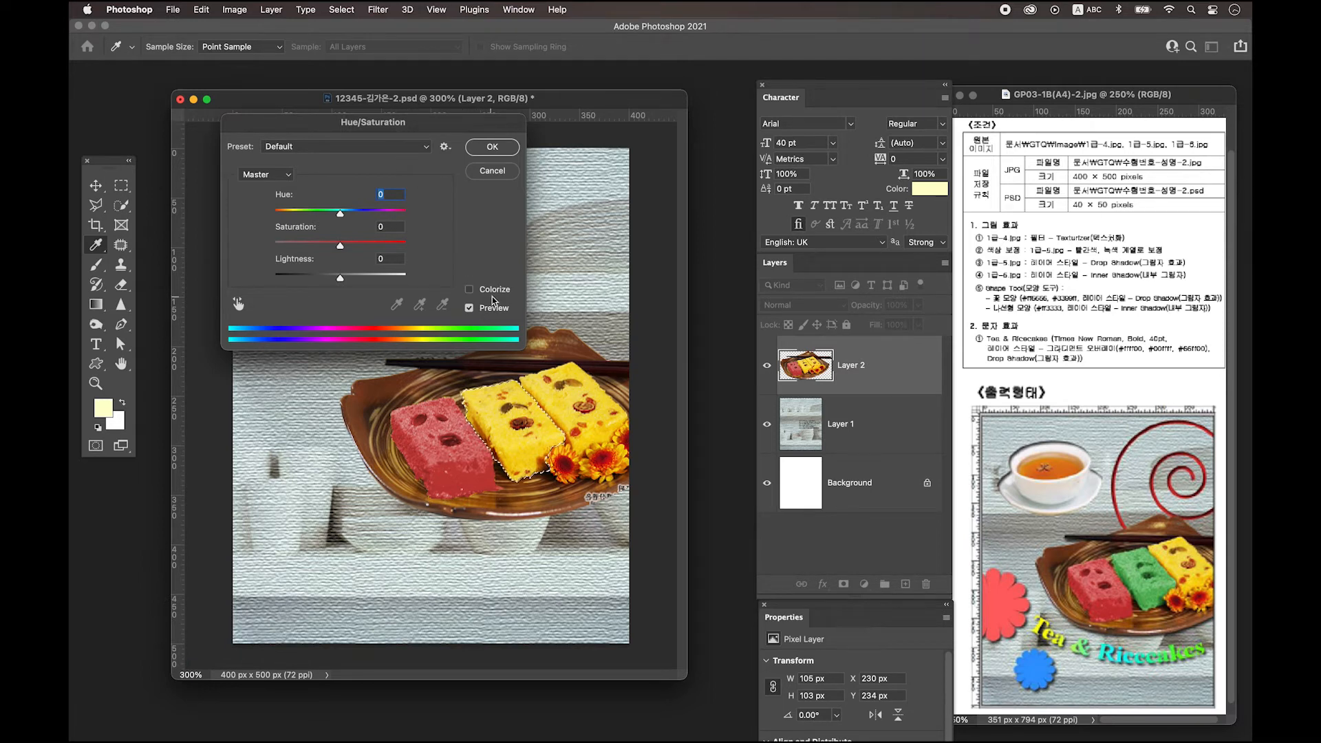
{"action": "left_click", "coordinate": [490, 292]}
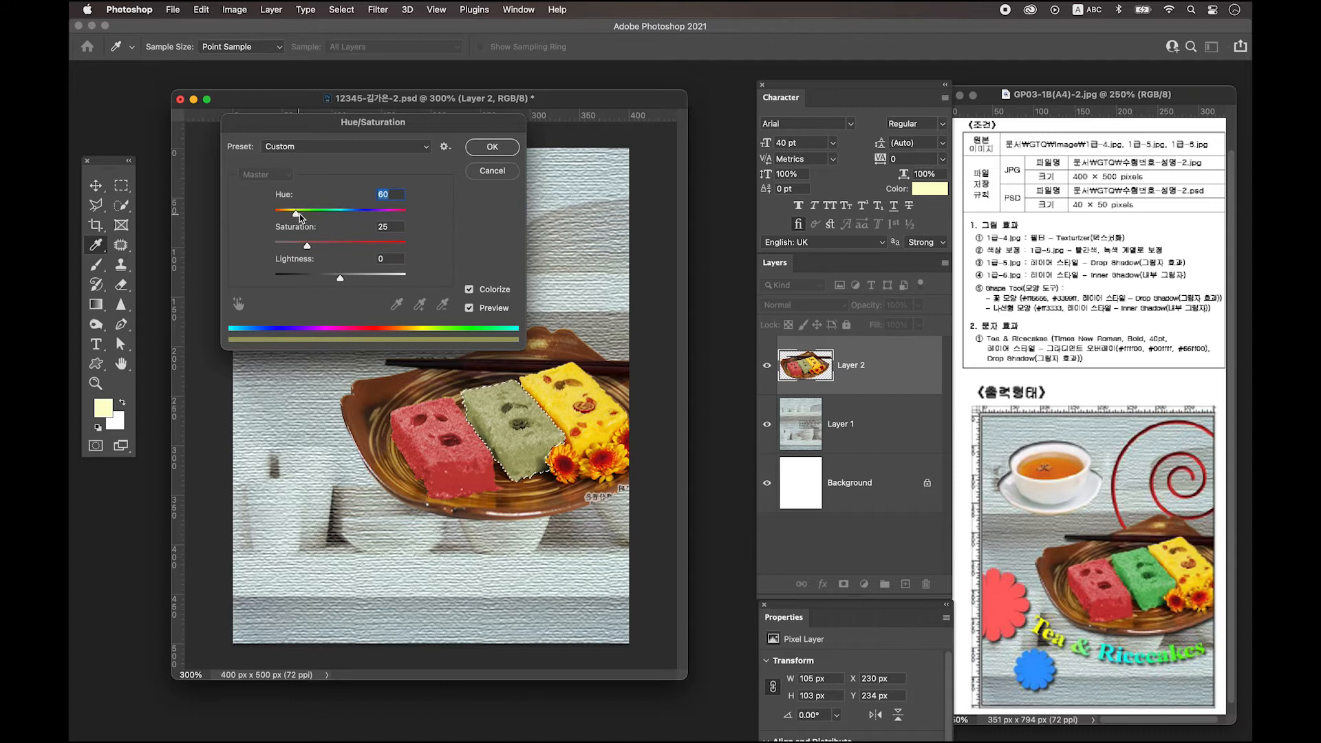
{"action": "left_click_drag", "start_coordinate": [296, 215], "coordinate": [317, 247]}
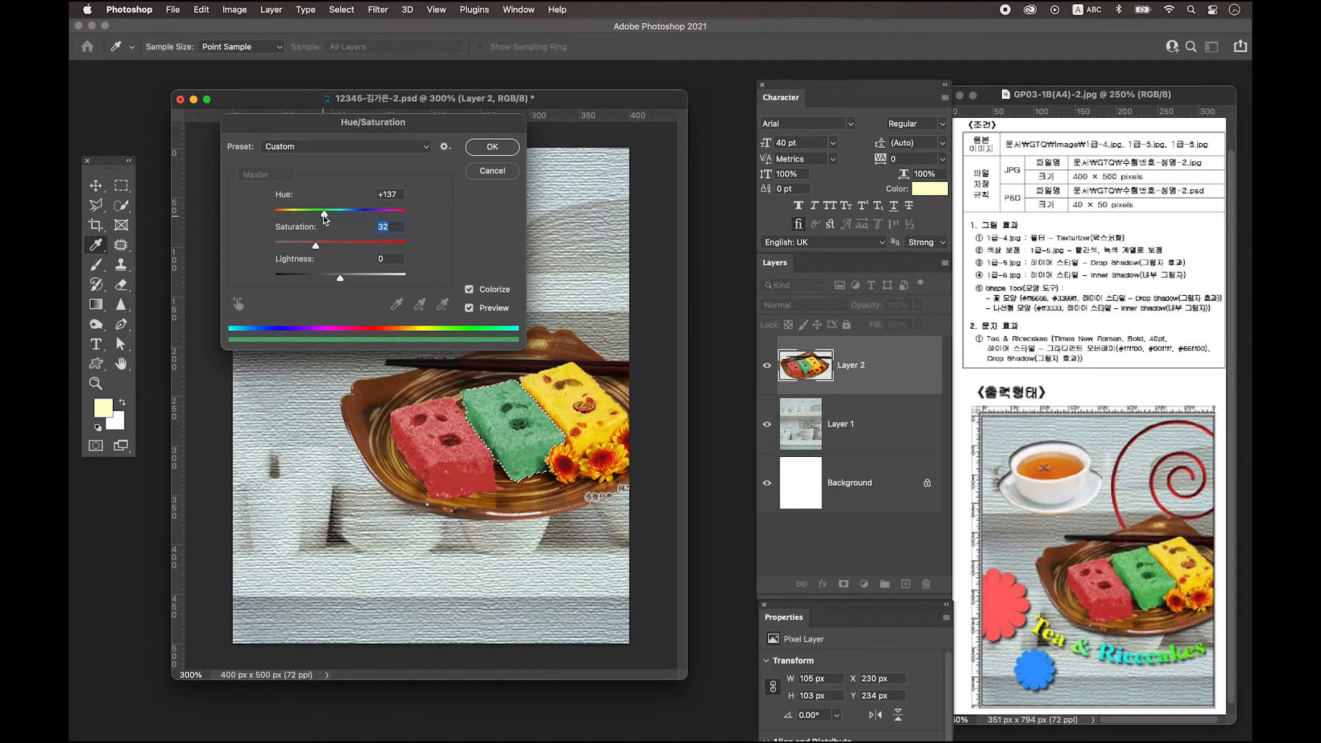
{"action": "key", "text": "Return"}
{"action": "key", "text": "w"}
{"action": "key", "text": "cmd+d"}
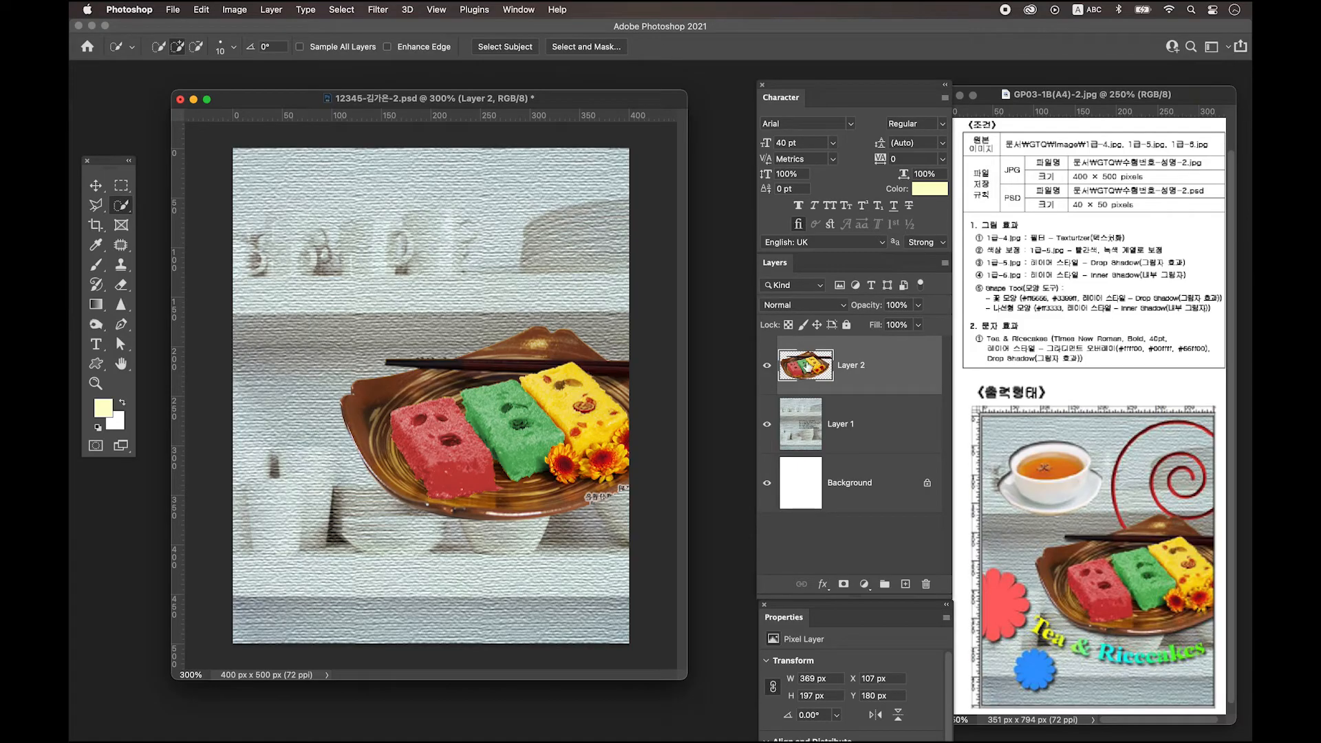
Give the plate layer (Layer 2) a Drop Shadow layer style.
{"action": "double_click", "coordinate": [903, 371]}
{"action": "left_click_drag", "start_coordinate": [666, 311], "coordinate": [649, 249]}
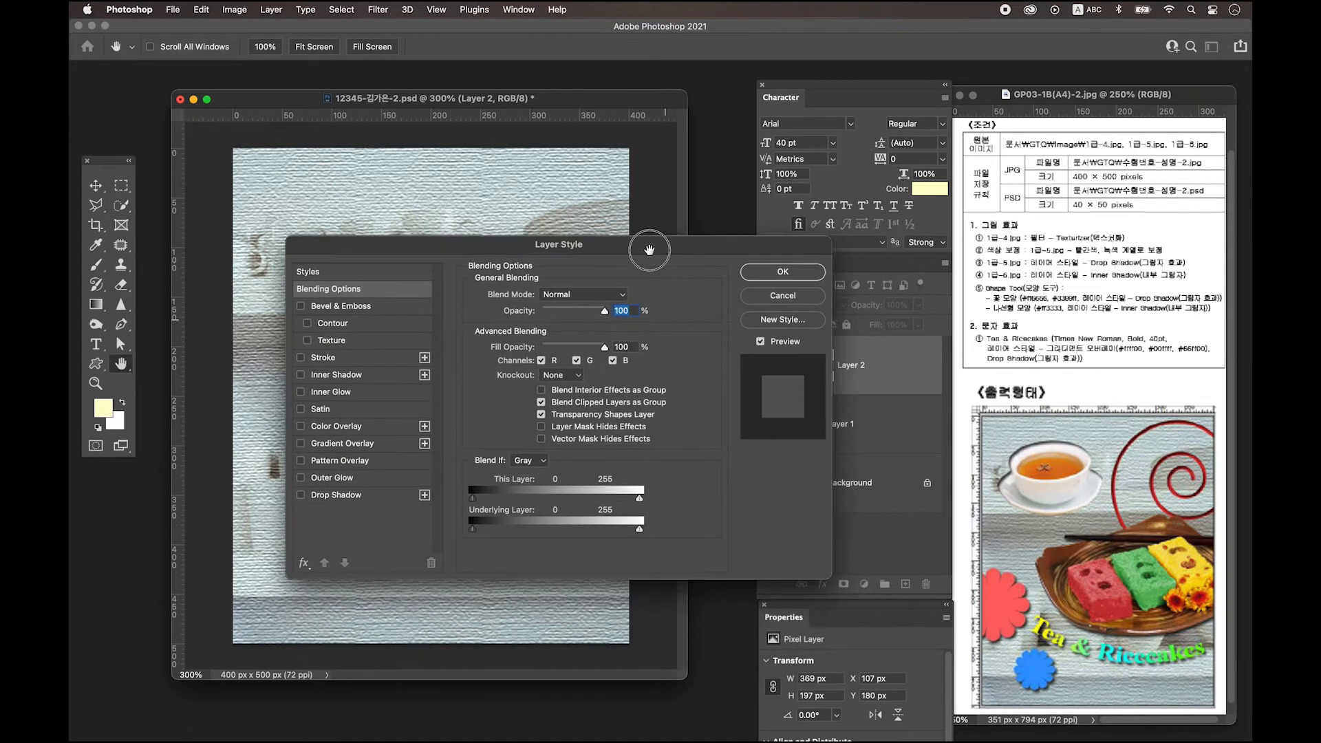
{"action": "left_click", "coordinate": [378, 500]}
{"action": "left_click", "coordinate": [788, 276]}
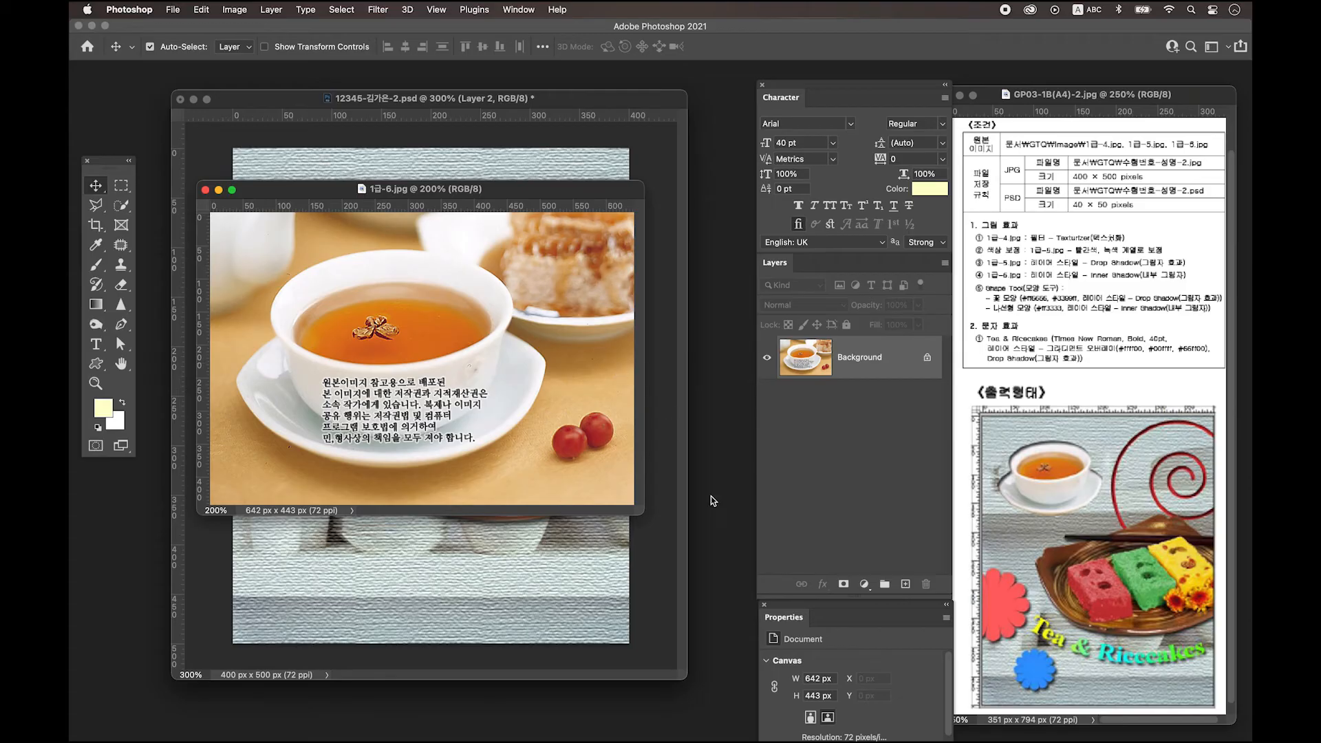
Quick-select the tea cup and saucer, trim the area beside the handle, and copy them to Layer 1.
{"action": "left_click", "coordinate": [124, 205]}
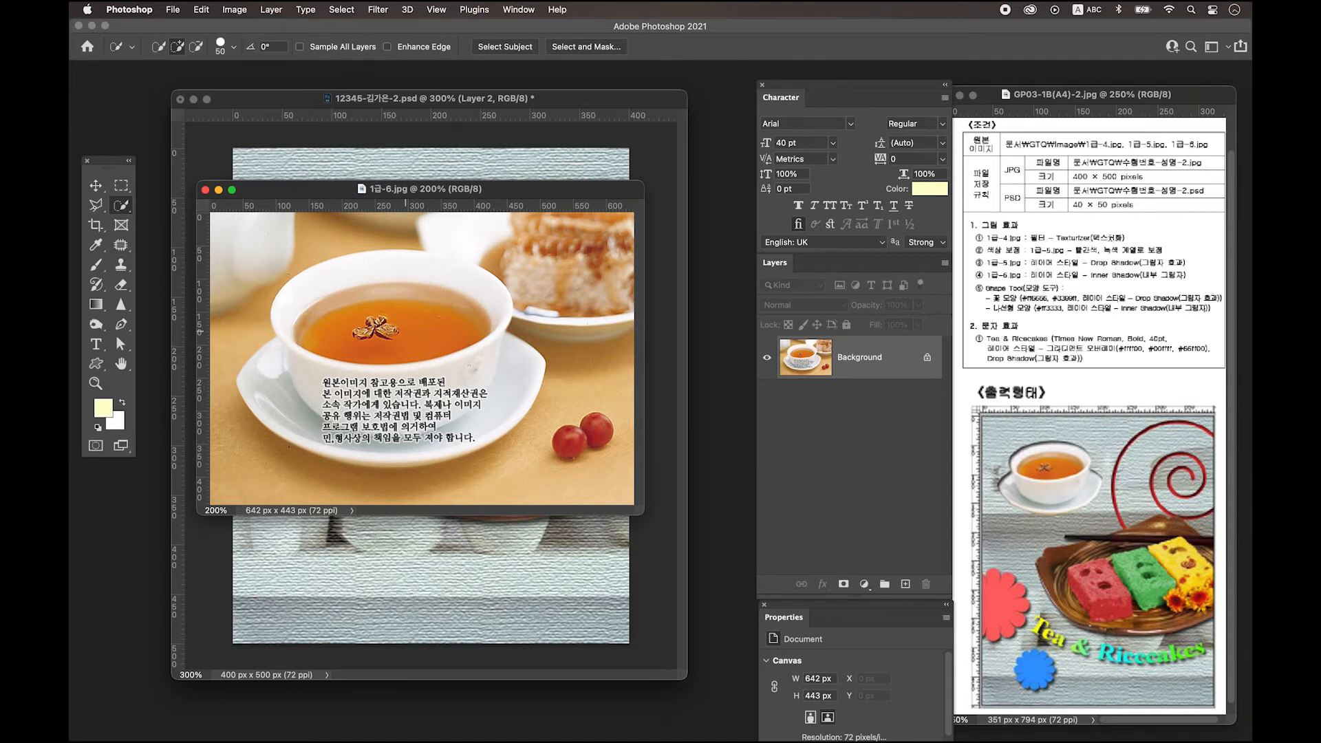
{"action": "mouse_move", "coordinate": [338, 288]}
{"action": "left_mouse_down"}
{"action": "mouse_move", "coordinate": [298, 376]}
{"action": "mouse_move", "coordinate": [350, 391]}
{"action": "mouse_move", "coordinate": [357, 410]}
{"action": "mouse_move", "coordinate": [336, 430]}
{"action": "mouse_move", "coordinate": [479, 415]}
{"action": "mouse_move", "coordinate": [496, 389]}
{"action": "mouse_move", "coordinate": [315, 376]}
{"action": "mouse_move", "coordinate": [449, 281]}
{"action": "mouse_move", "coordinate": [532, 311]}
{"action": "left_mouse_up"}
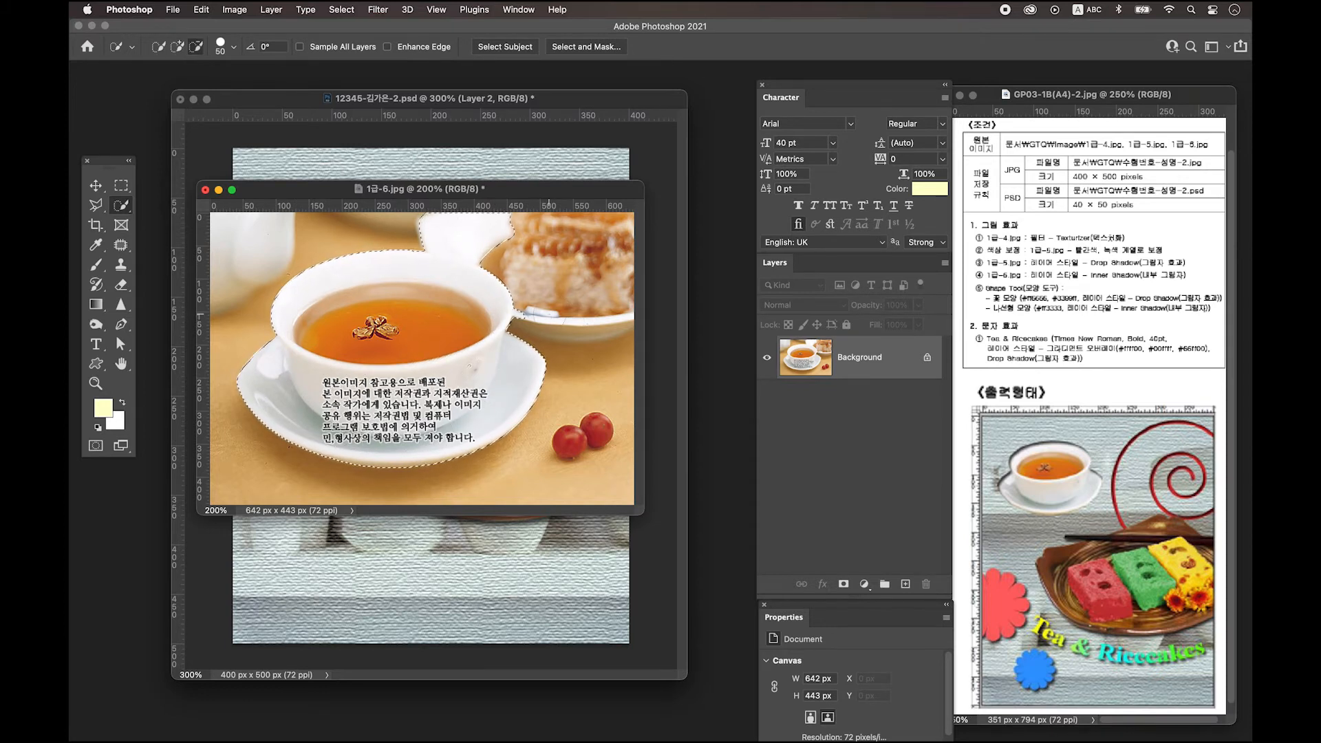
{"action": "left_click_drag", "start_coordinate": [509, 238], "coordinate": [437, 265]}
{"action": "key", "text": "bracketright"}
{"action": "key", "text": "bracketright"}
{"action": "key", "text": "bracketright"}
{"action": "key", "text": "bracketright"}
{"action": "key", "text": "ctrl+j"}
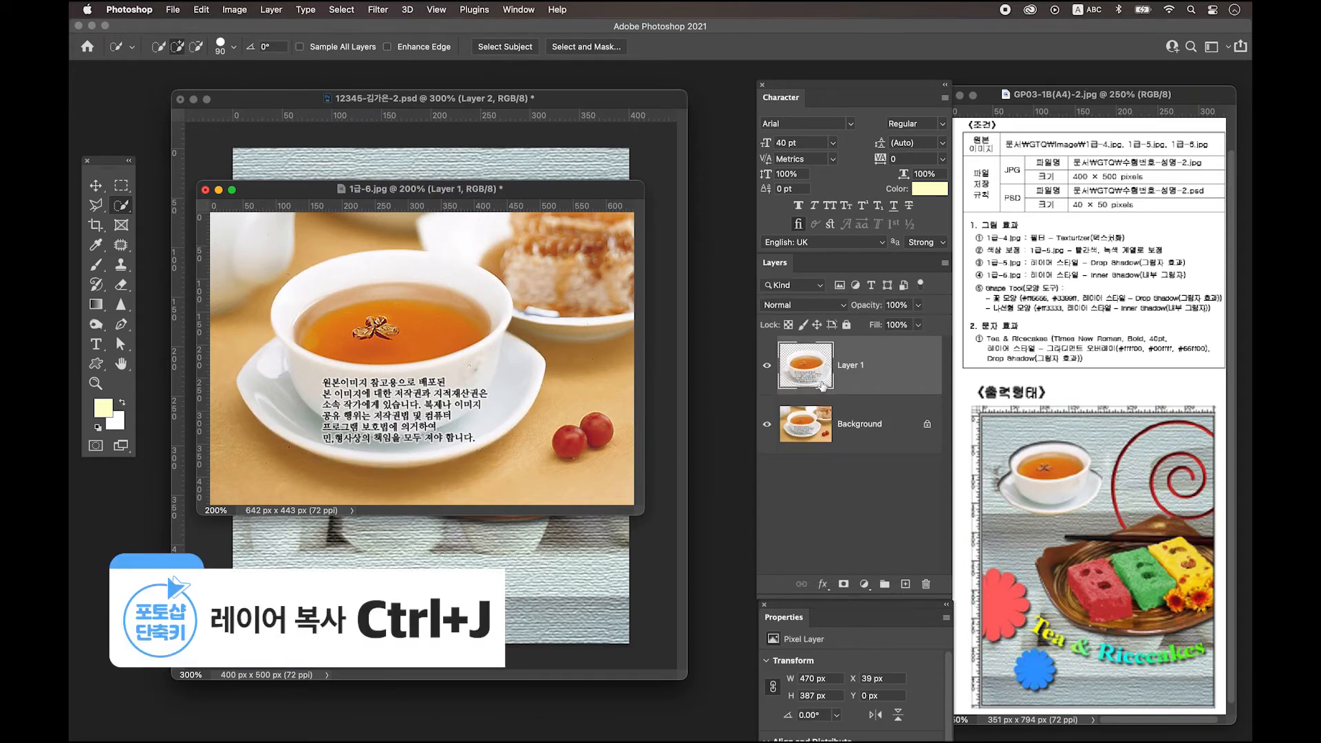
{"action": "left_click_drag", "start_coordinate": [470, 191], "coordinate": [458, 480]}
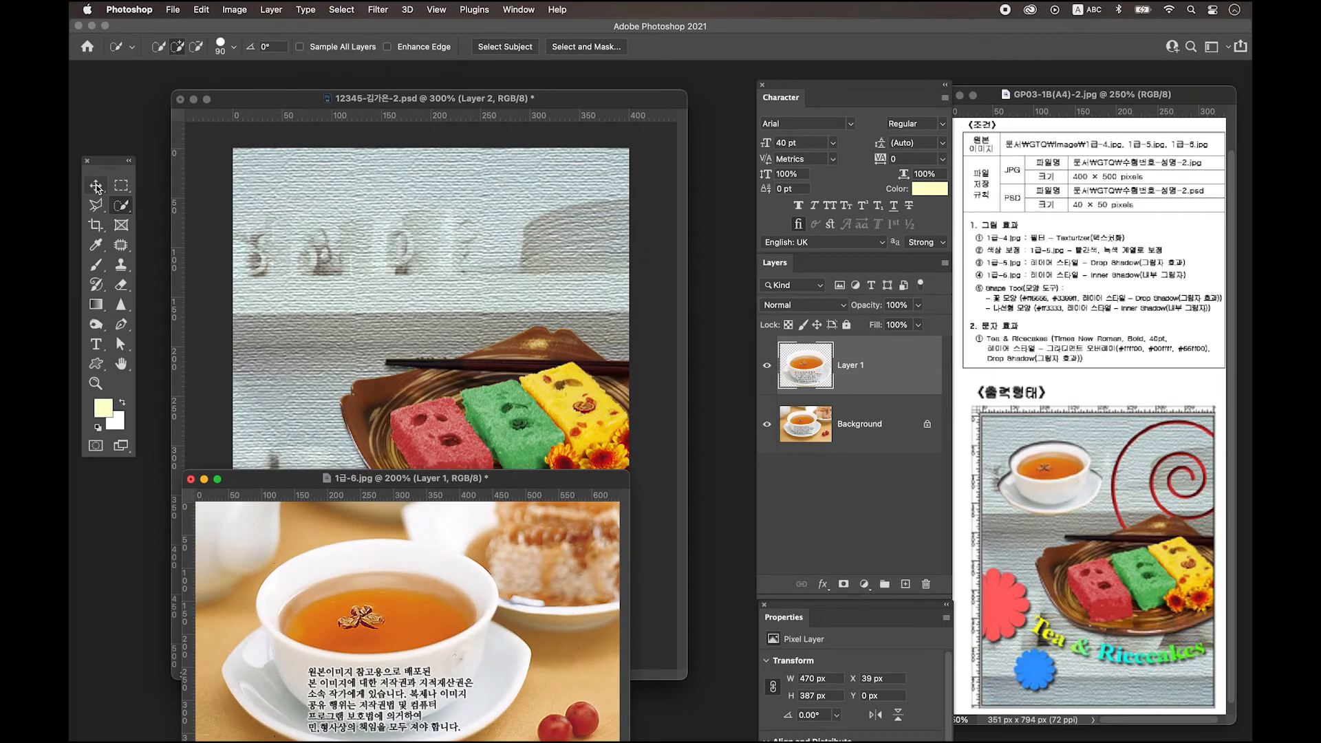
Bring the cup into the poster as Layer 3, scale it to about 43%, and place it upper left.
{"action": "key", "text": "v"}
{"action": "left_click_drag", "start_coordinate": [880, 373], "coordinate": [468, 274]}
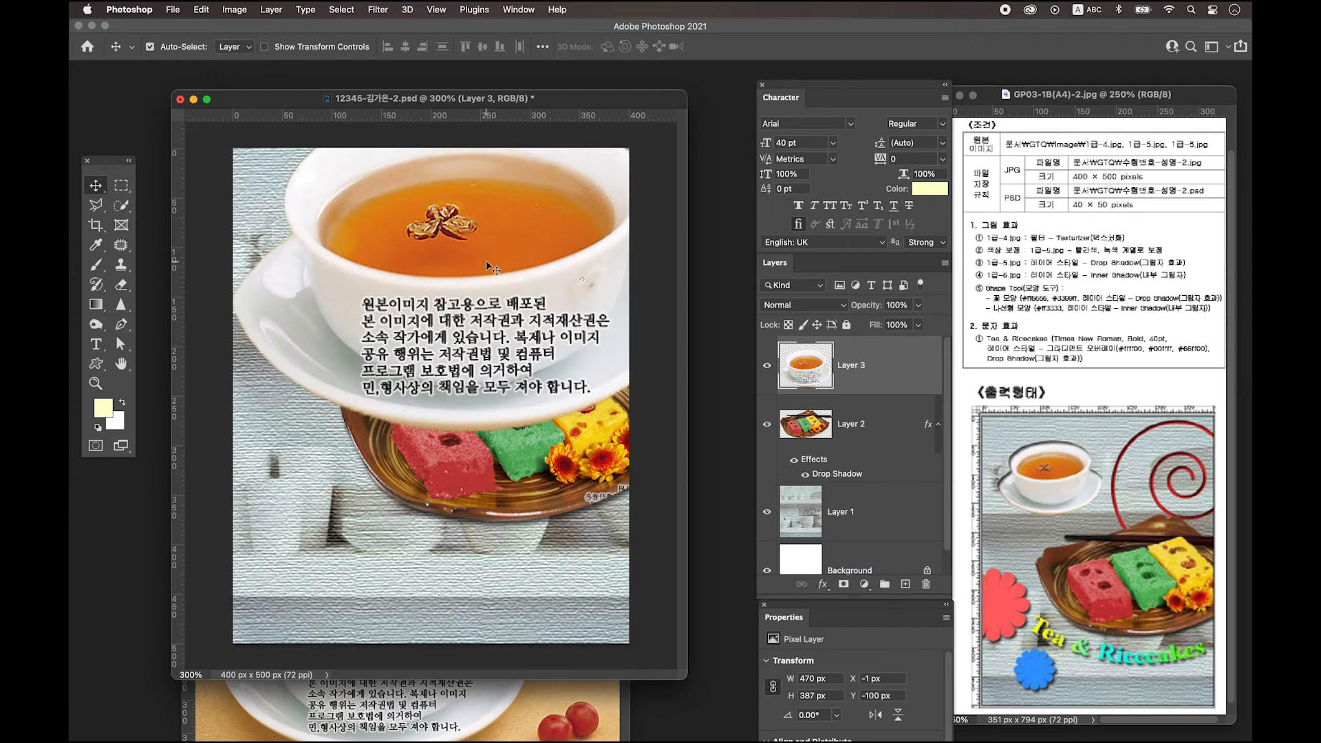
{"action": "key", "text": "ctrl+t"}
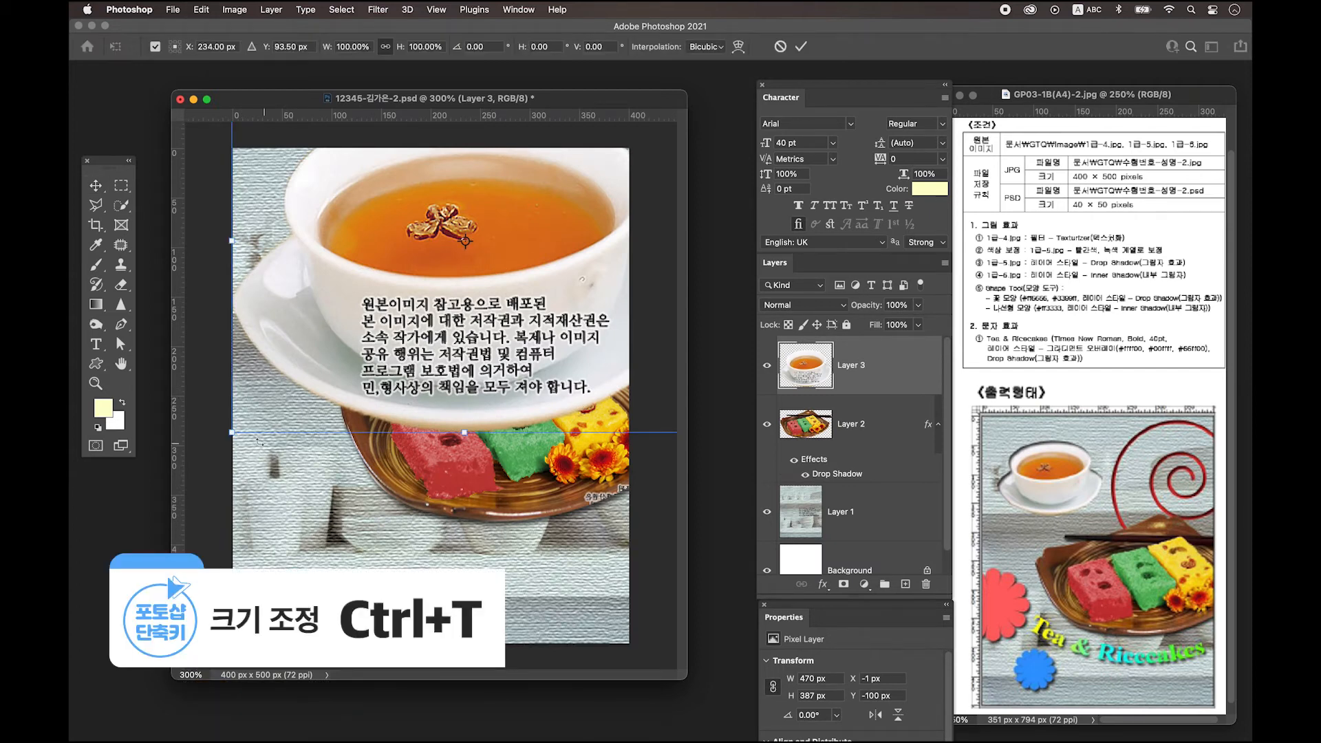
{"action": "left_click_drag", "start_coordinate": [230, 435], "coordinate": [362, 325]}
{"action": "left_click_drag", "start_coordinate": [446, 294], "coordinate": [355, 428]}
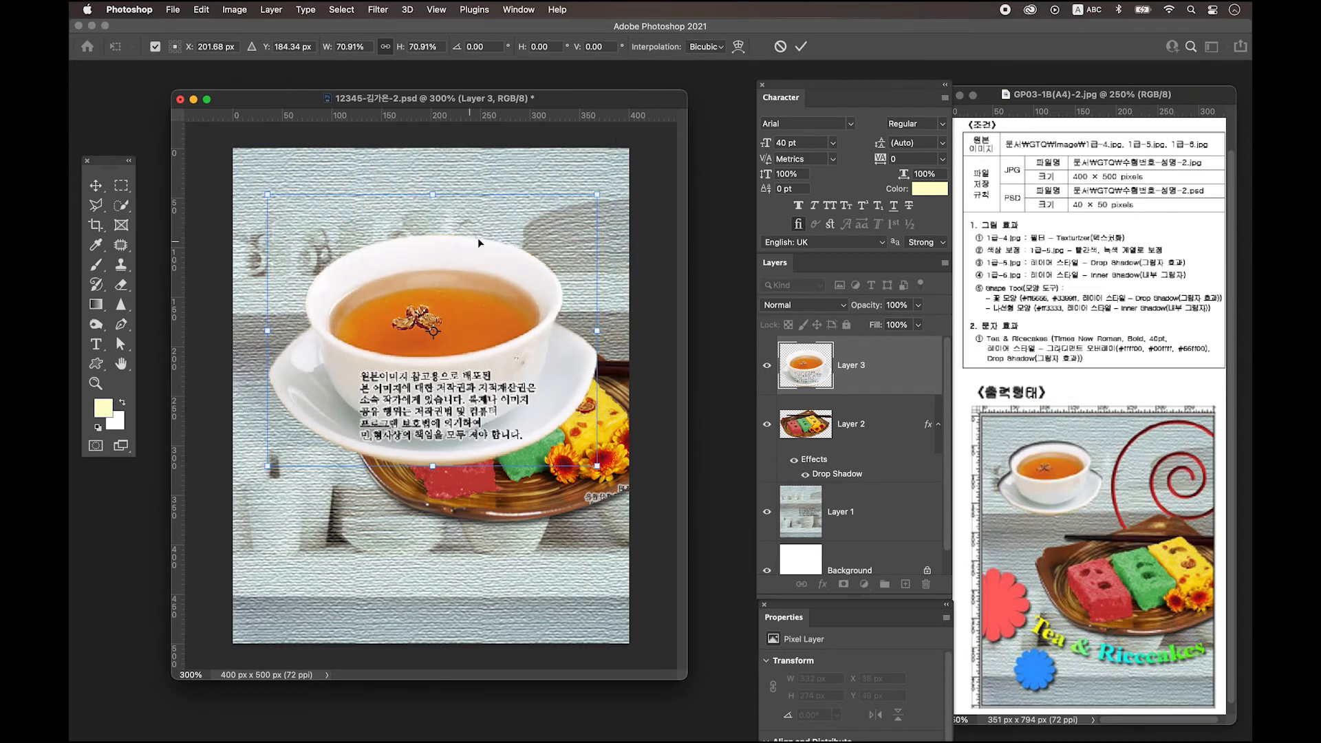
{"action": "left_click_drag", "start_coordinate": [598, 194], "coordinate": [523, 261]}
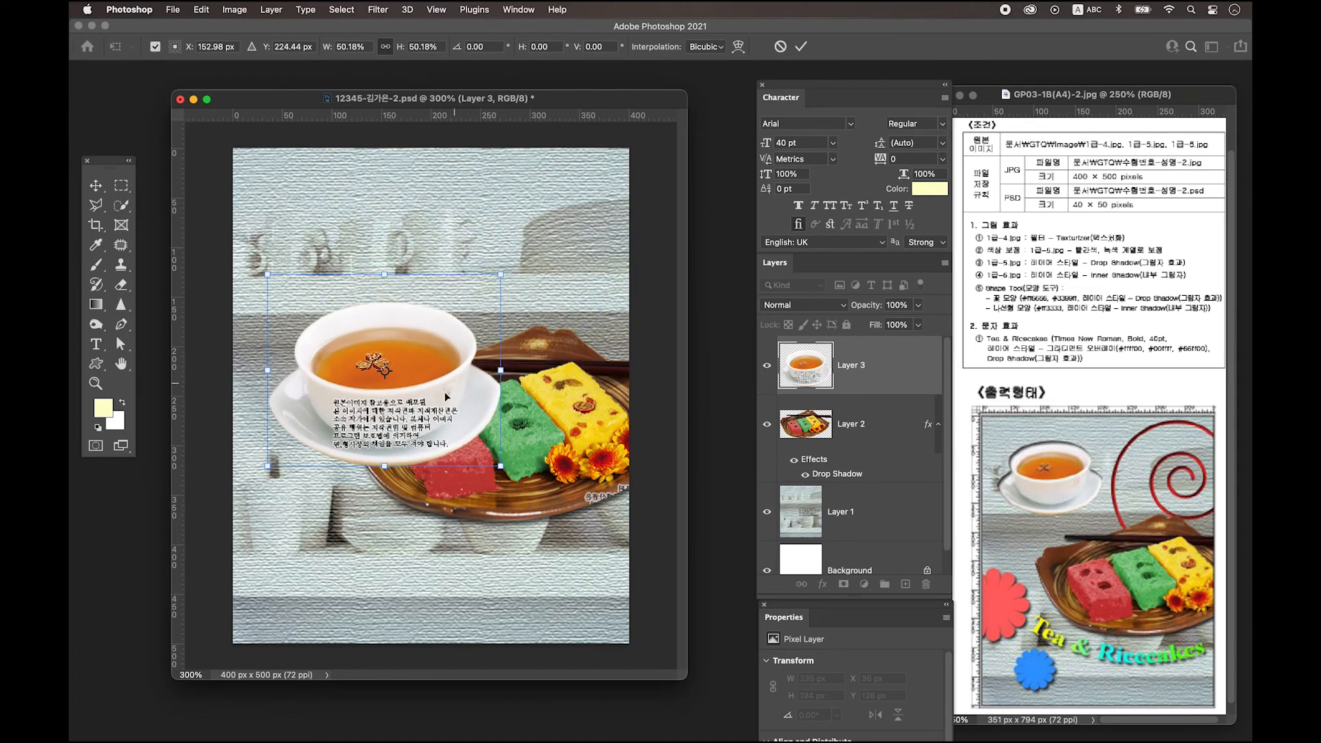
{"action": "left_click_drag", "start_coordinate": [371, 385], "coordinate": [356, 310]}
{"action": "left_click_drag", "start_coordinate": [508, 391], "coordinate": [359, 287]}
{"action": "key", "text": "Return"}
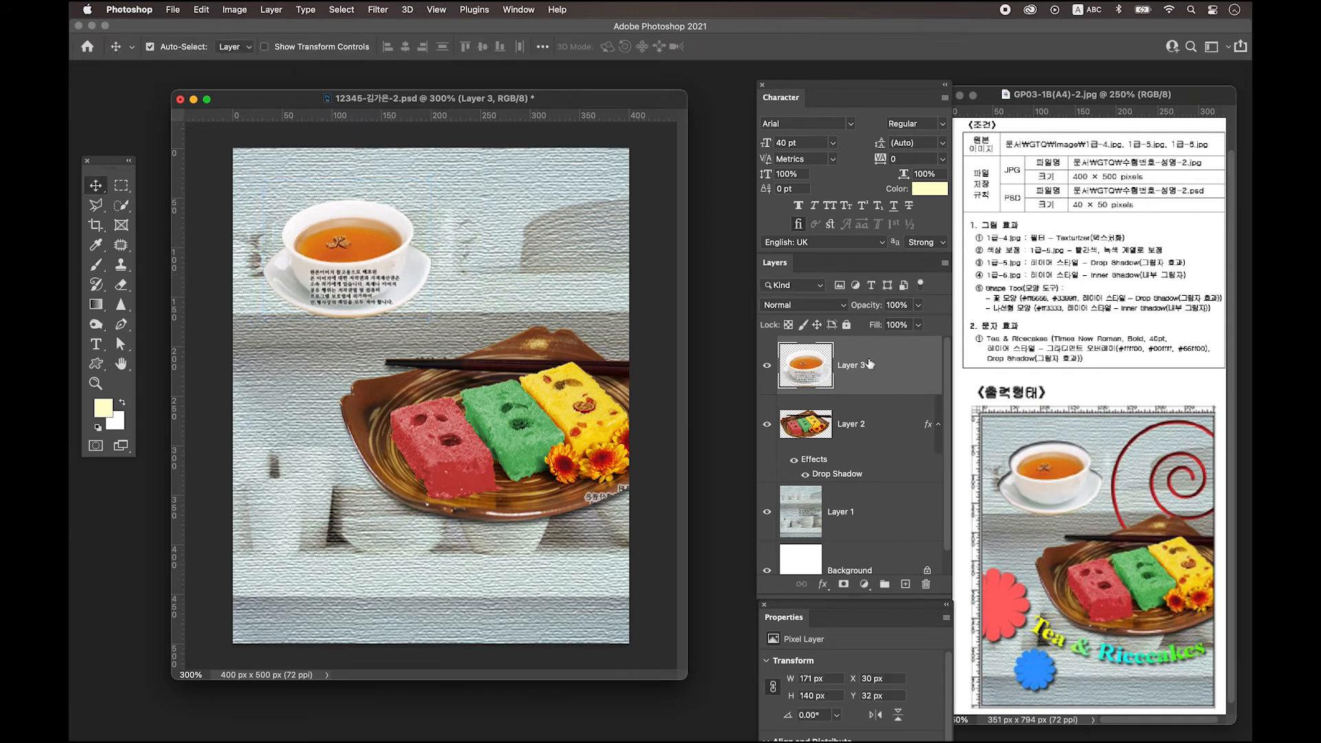
Give the tea-cup layer an Inner Shadow and add an empty Layer 4 above it.
{"action": "double_click", "coordinate": [905, 370]}
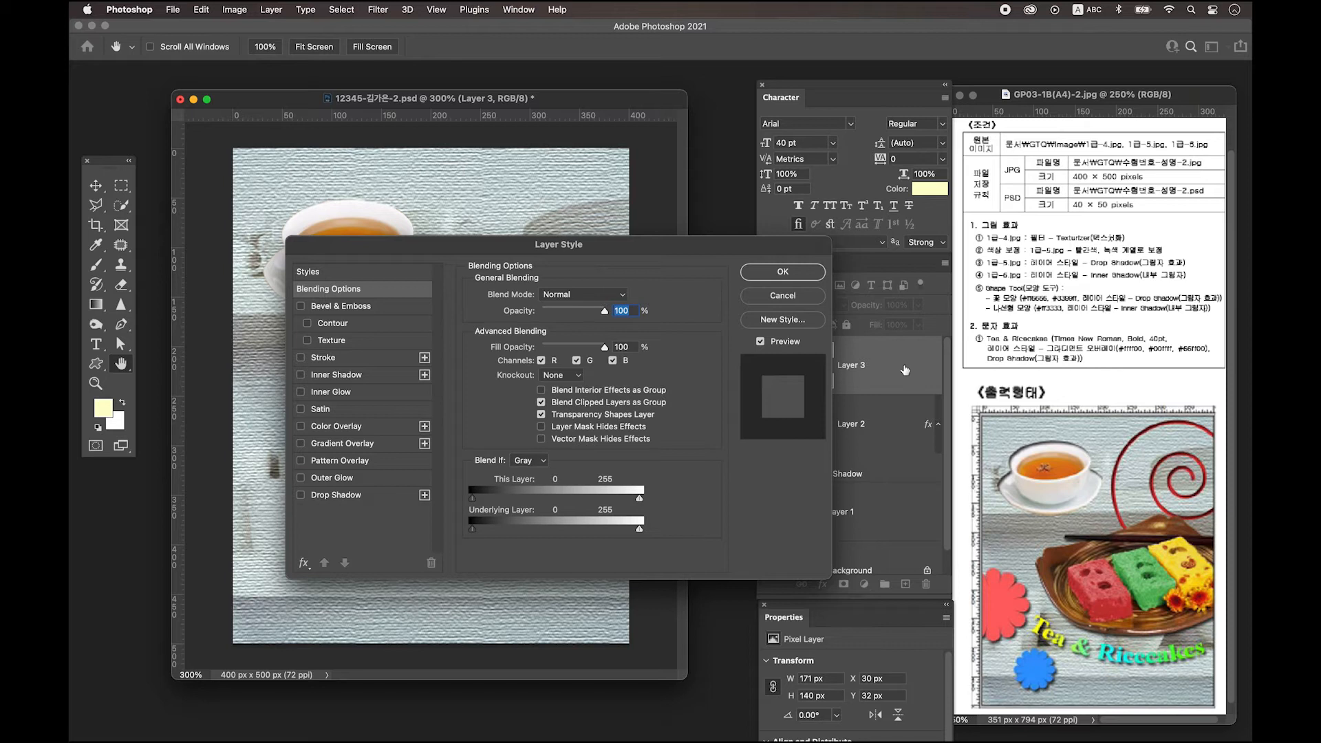
{"action": "left_click", "coordinate": [358, 375]}
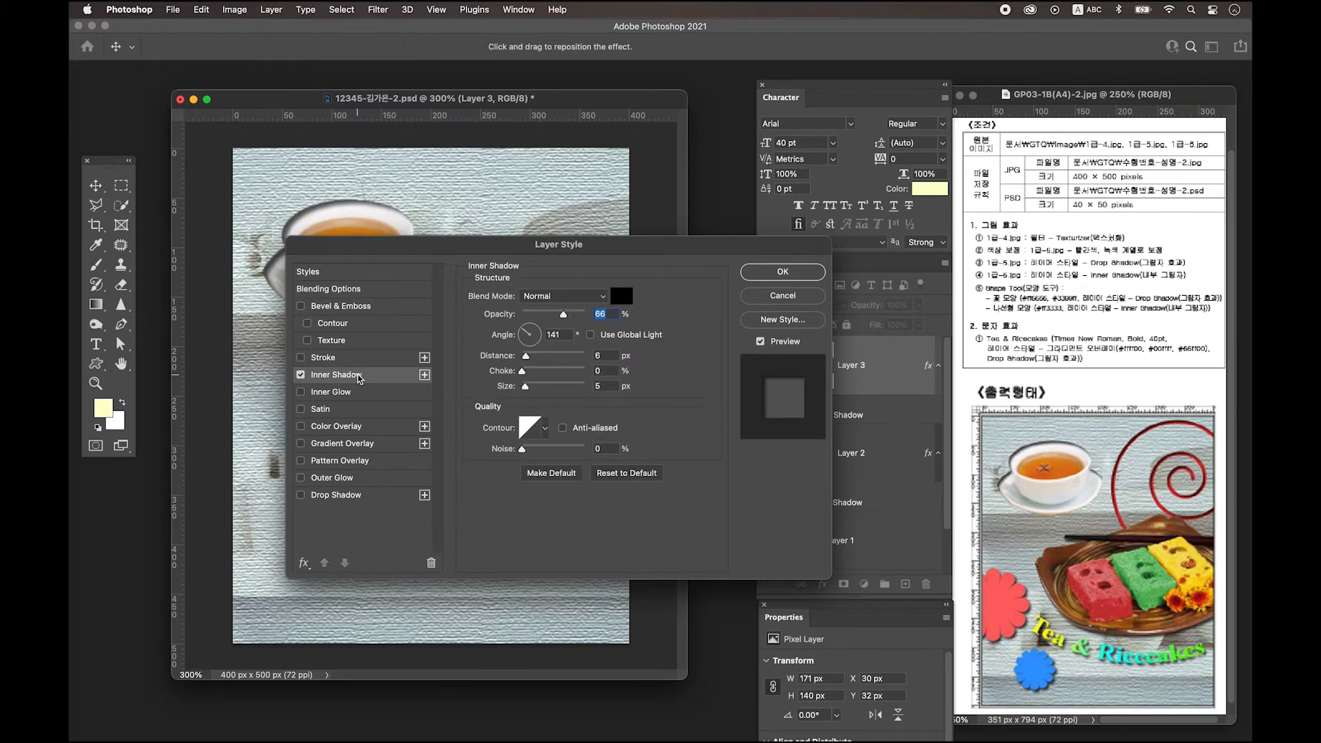
{"action": "left_click", "coordinate": [792, 274]}
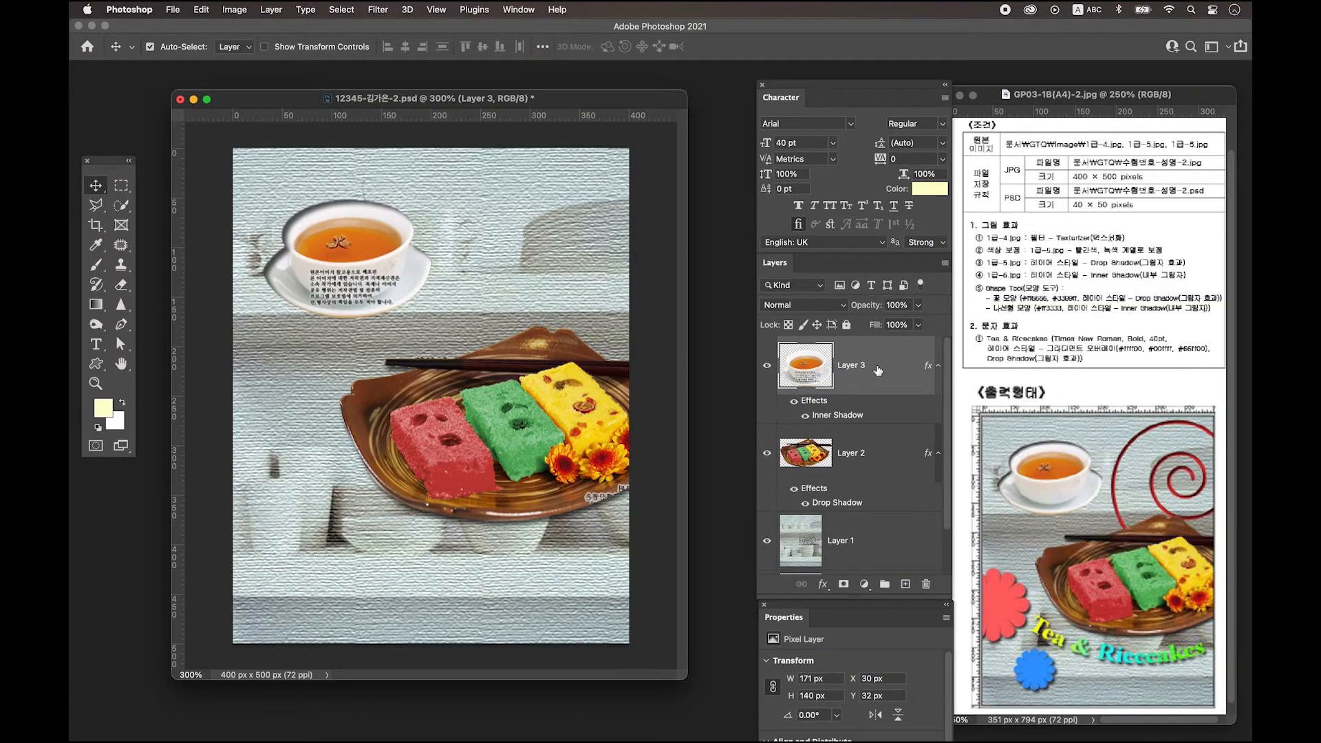
{"action": "left_click", "coordinate": [906, 584]}
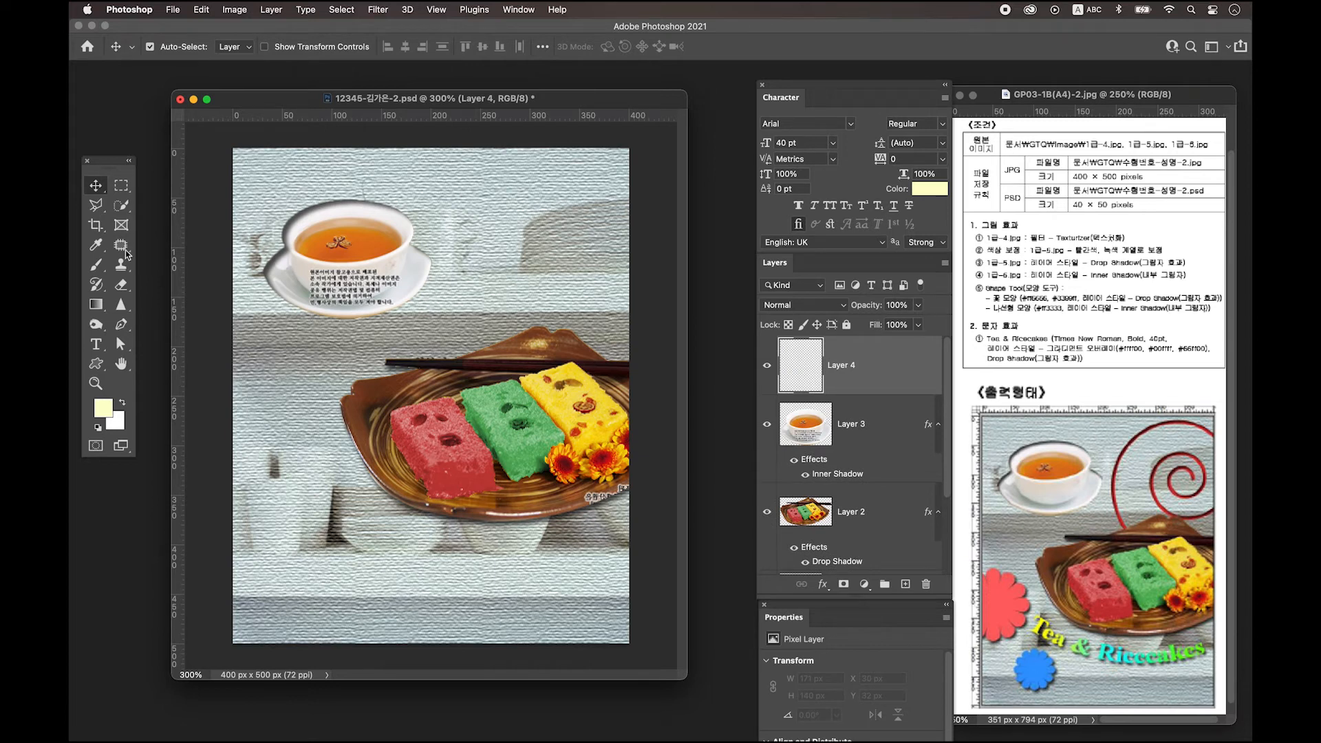
Draw the round flower custom shape at 110 × 110 px on the poster's left edge.
{"action": "left_click", "coordinate": [101, 369]}
{"action": "left_click", "coordinate": [157, 436]}
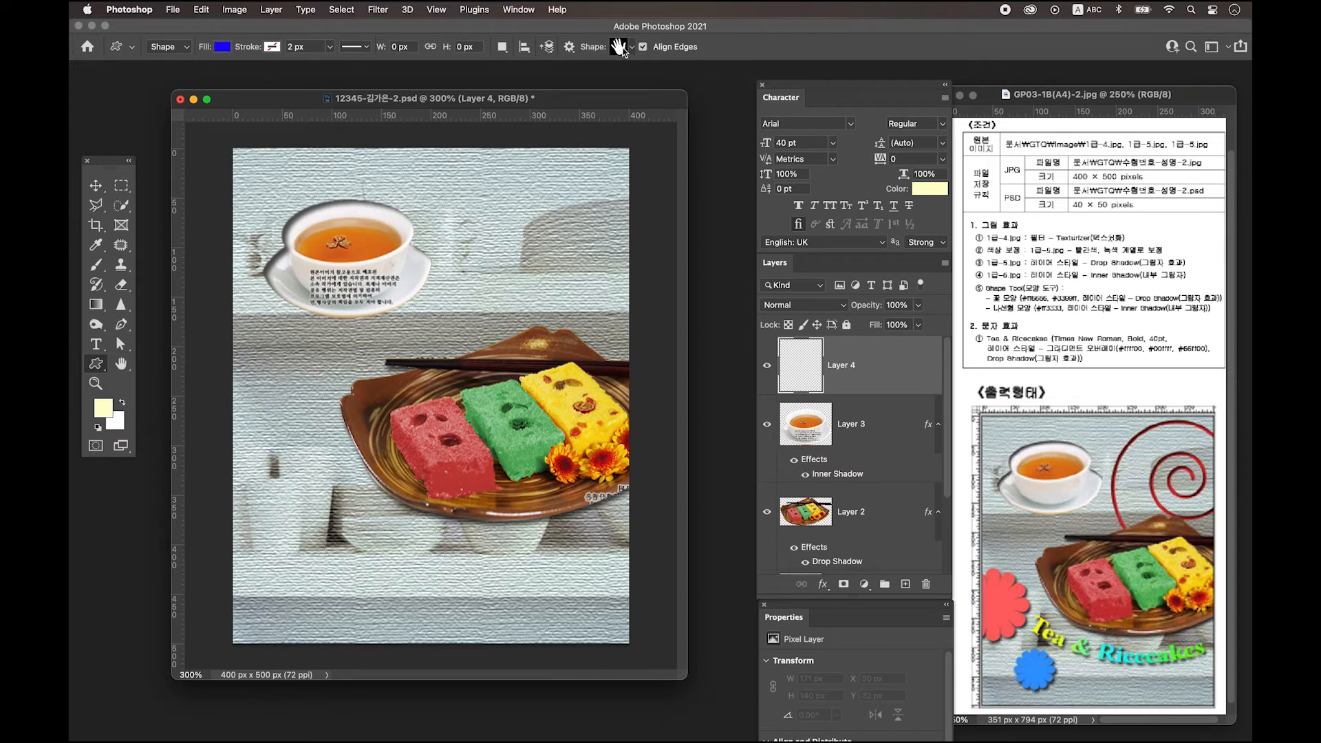
{"action": "left_click", "coordinate": [623, 48]}
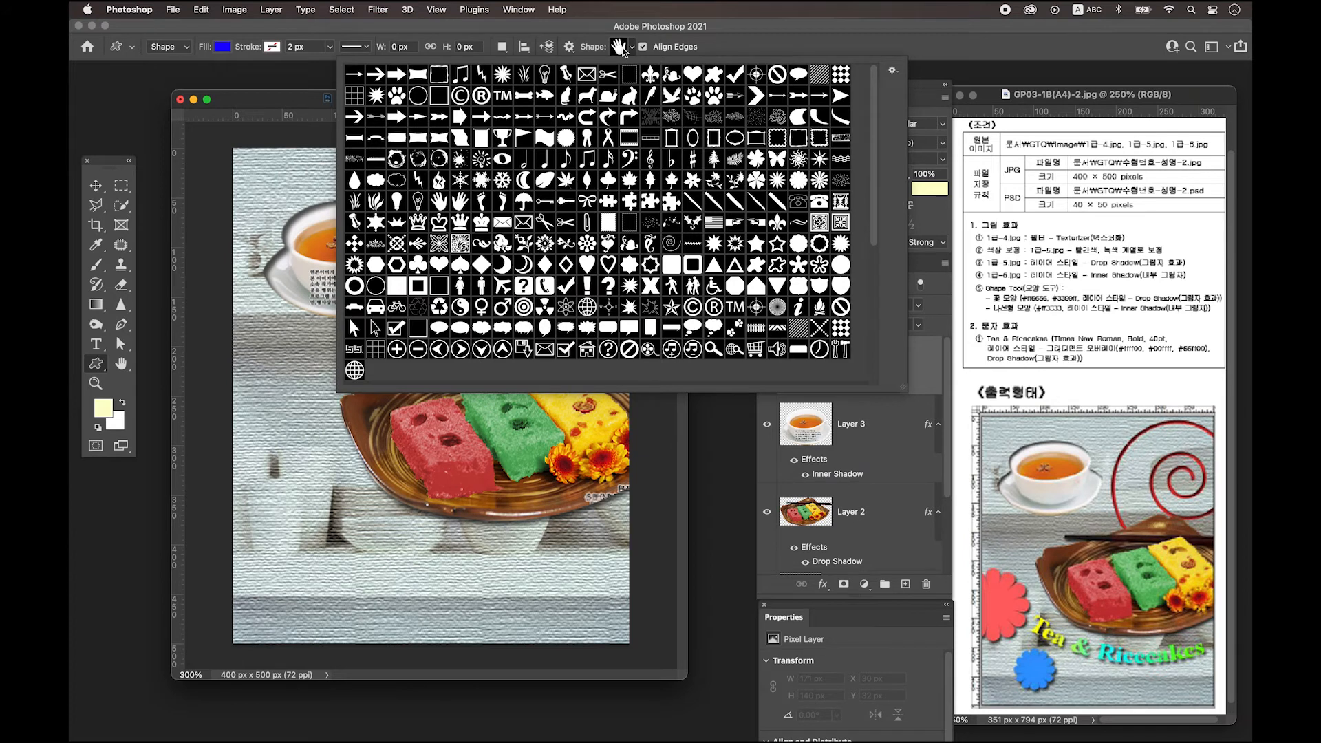
{"action": "double_click", "coordinate": [798, 180]}
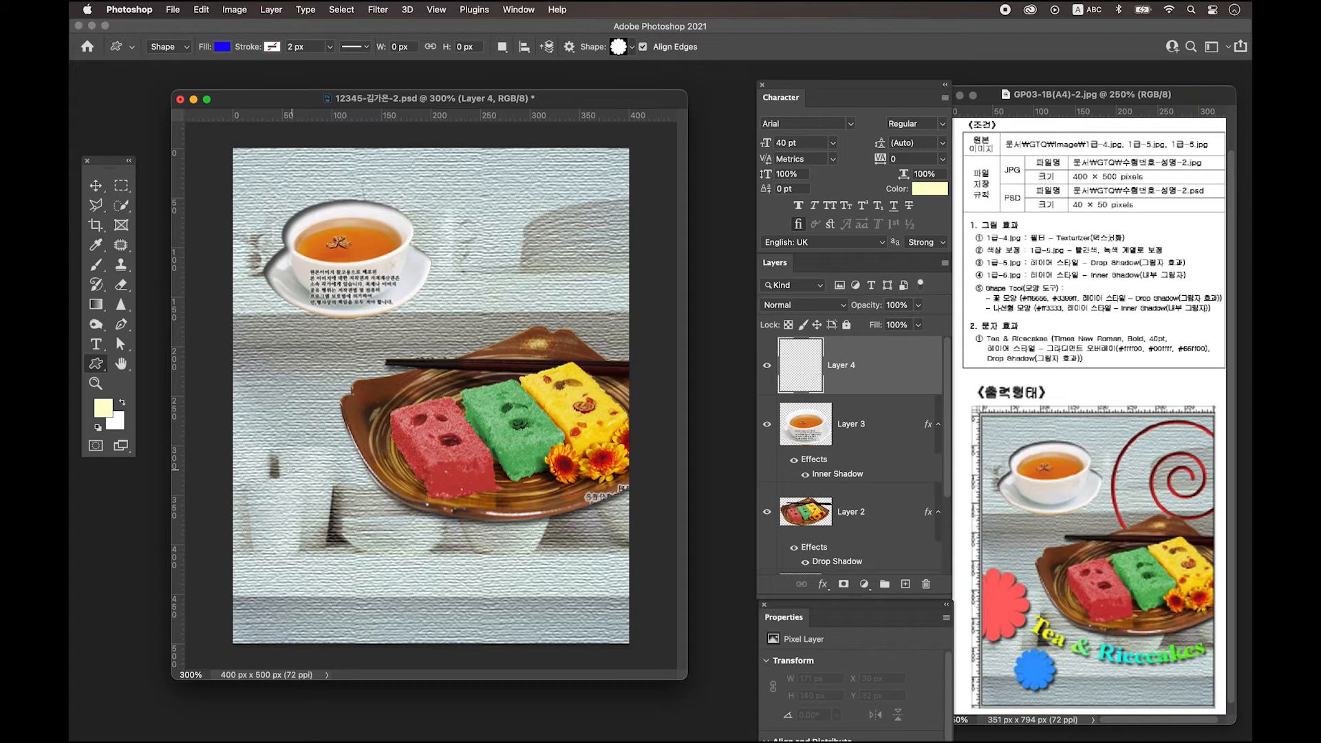
{"action": "left_click_drag", "start_coordinate": [231, 434], "coordinate": [344, 542]}
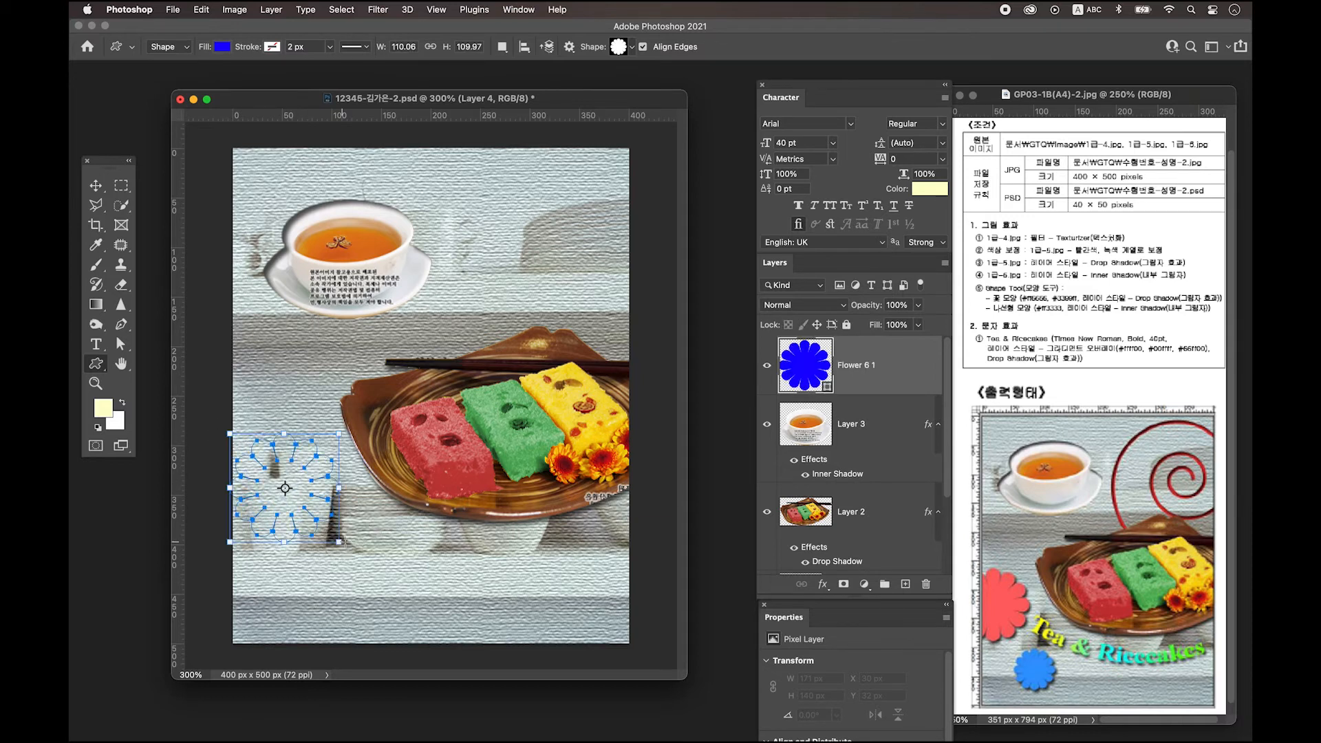
{"action": "left_click", "coordinate": [96, 186]}
Duplicate the flower, move the copy toward the bottom, and recolour the original #ff6666.
{"action": "left_click_drag", "start_coordinate": [317, 489], "coordinate": [304, 482]}
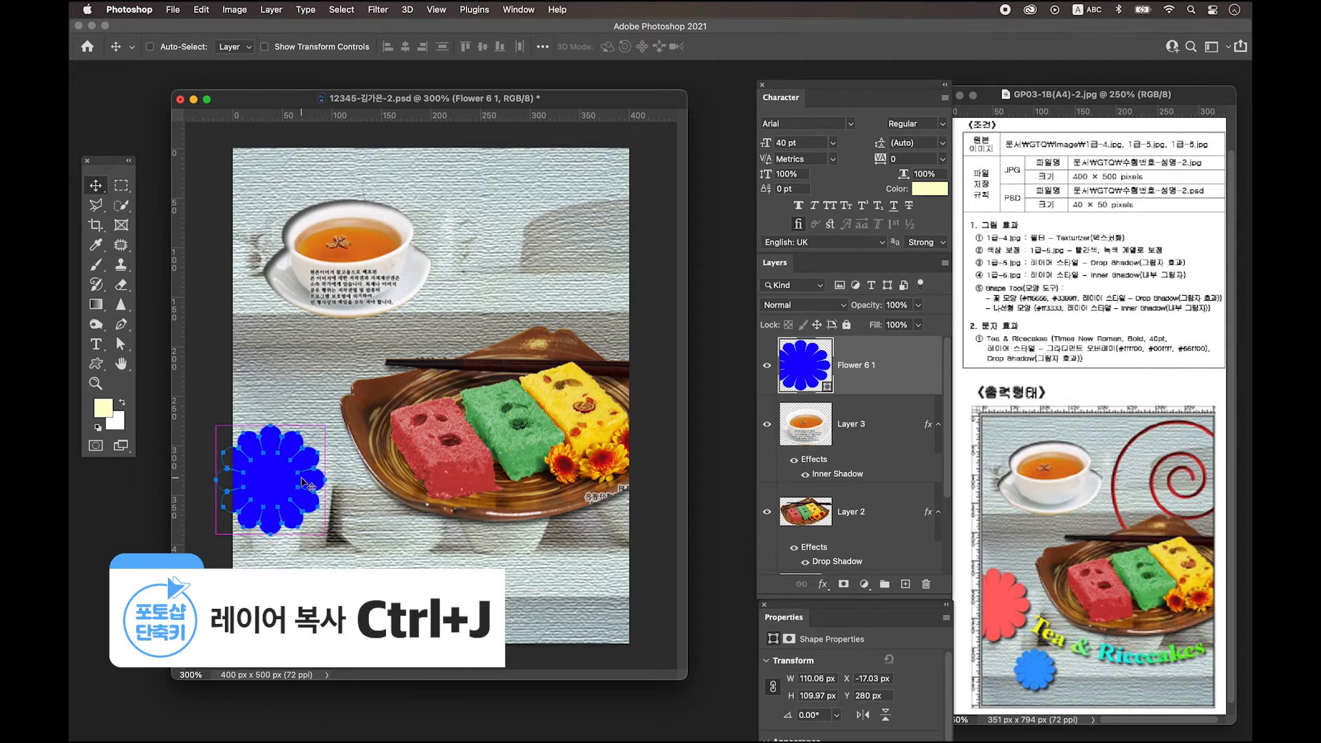
{"action": "key", "text": "ctrl+j"}
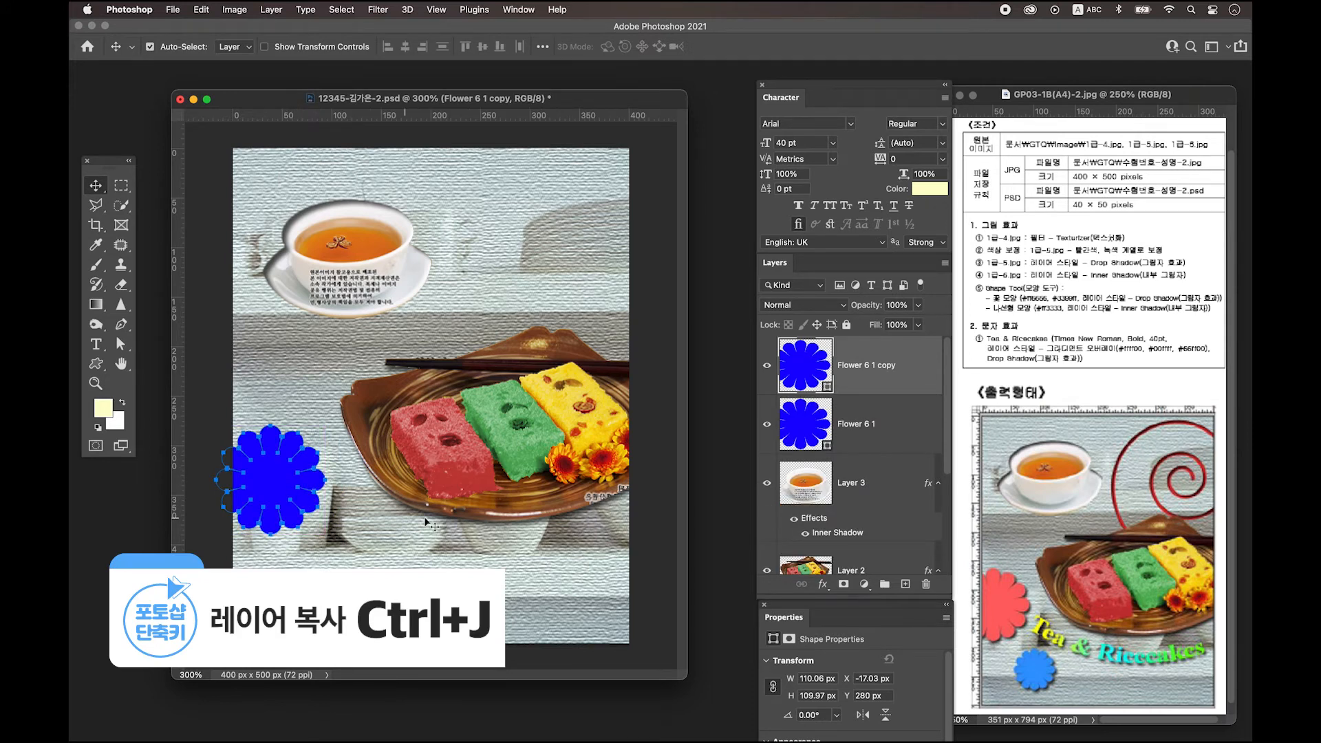
{"action": "left_click_drag", "start_coordinate": [271, 488], "coordinate": [339, 605]}
{"action": "left_click", "coordinate": [841, 411]}
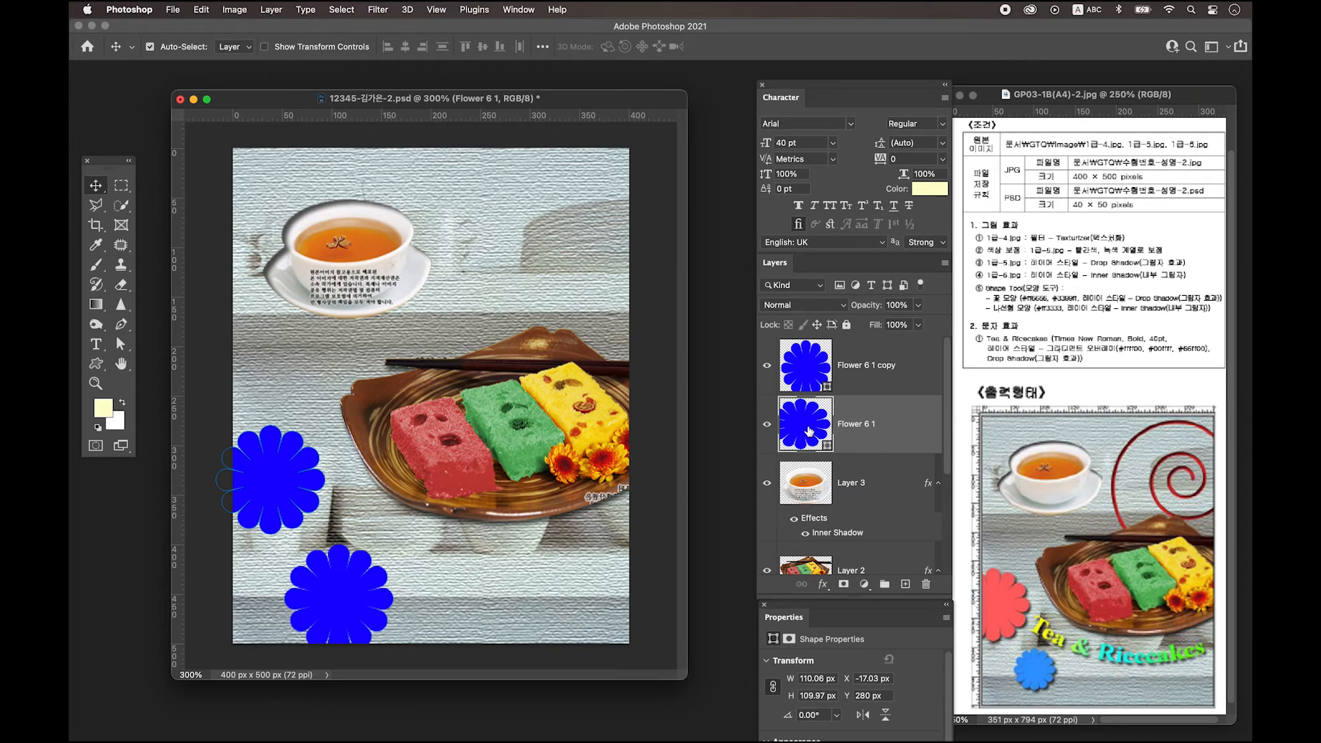
{"action": "double_click", "coordinate": [809, 430]}
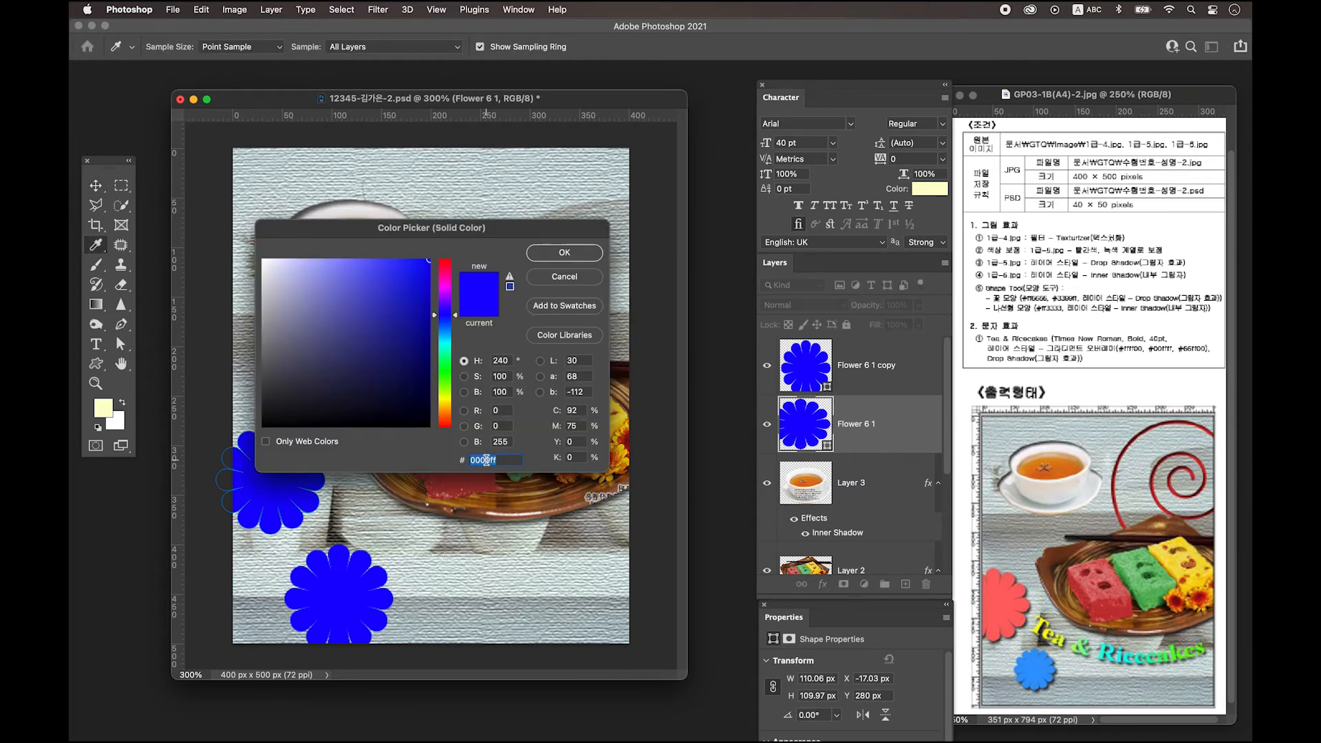
{"action": "type", "text": "ff6666"}
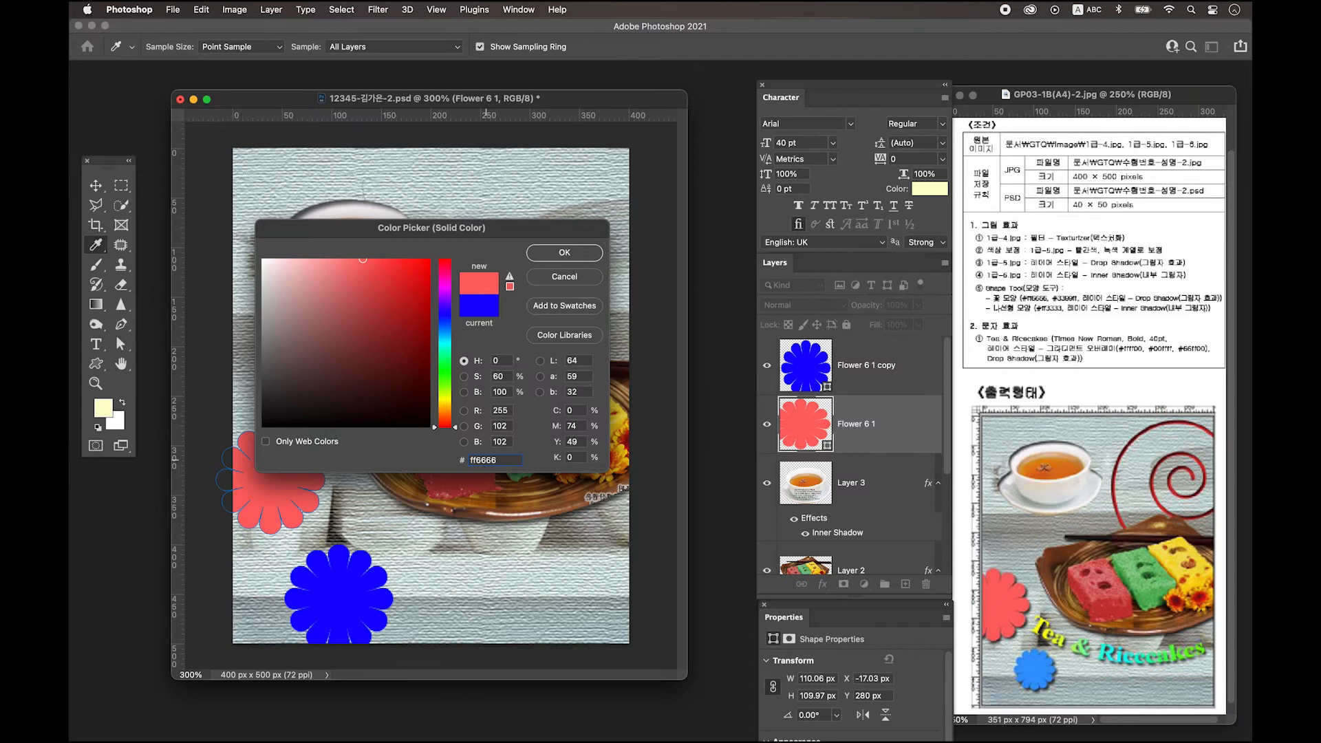
{"action": "key", "text": "Return"}
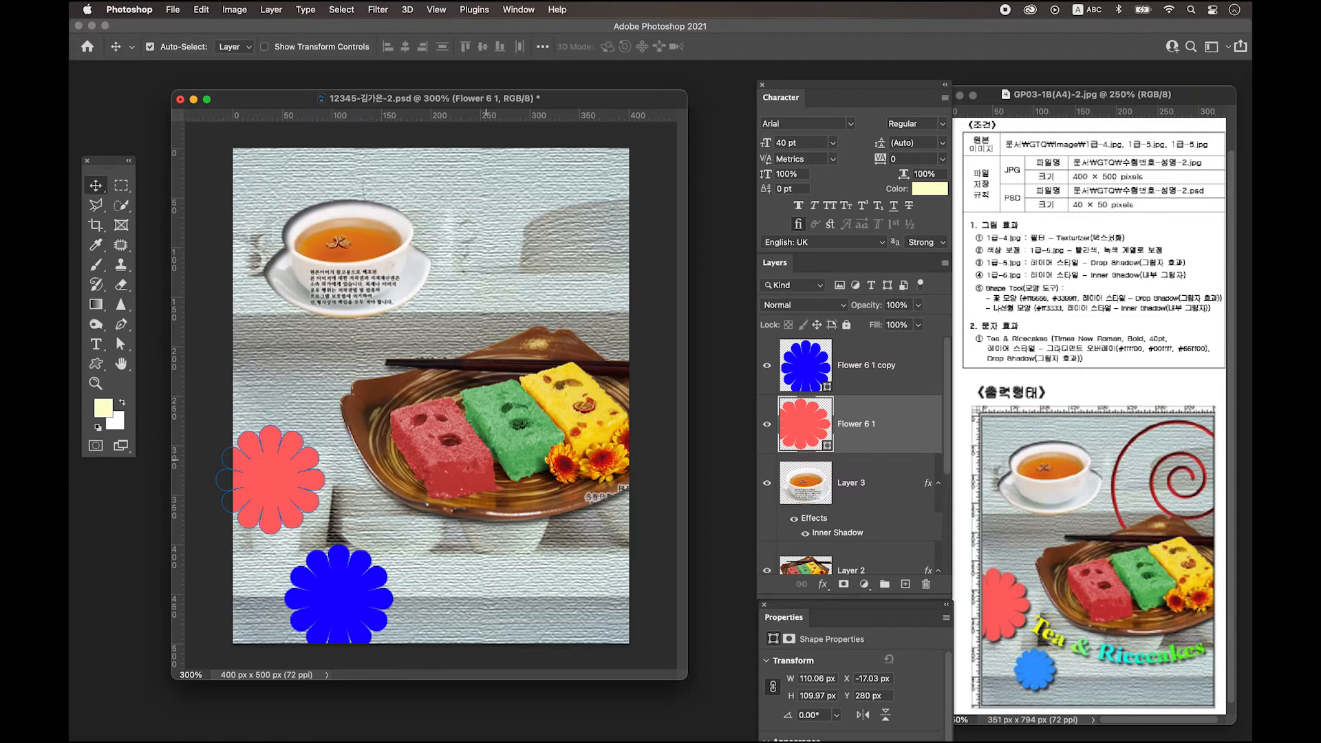
Add a Drop Shadow layer style to the red Flower 6 1.
{"action": "left_click", "coordinate": [917, 420]}
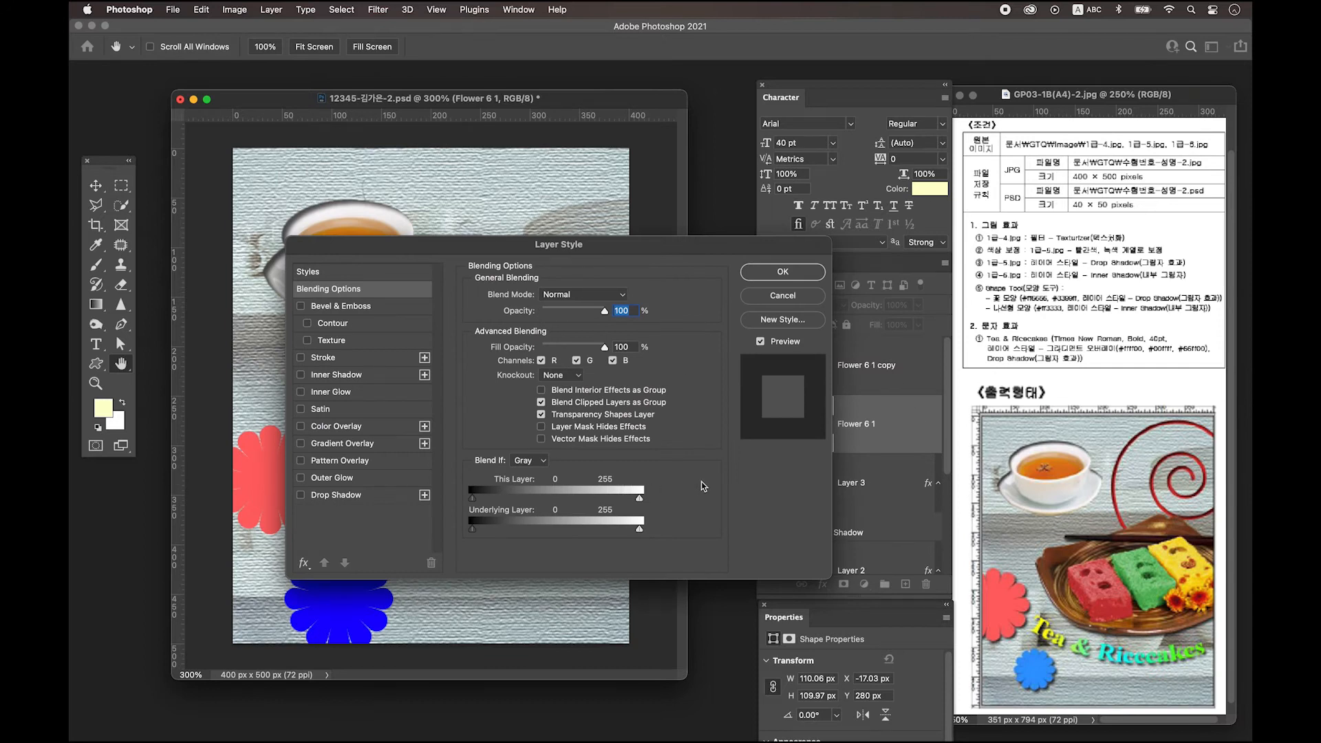
{"action": "left_click", "coordinate": [339, 496]}
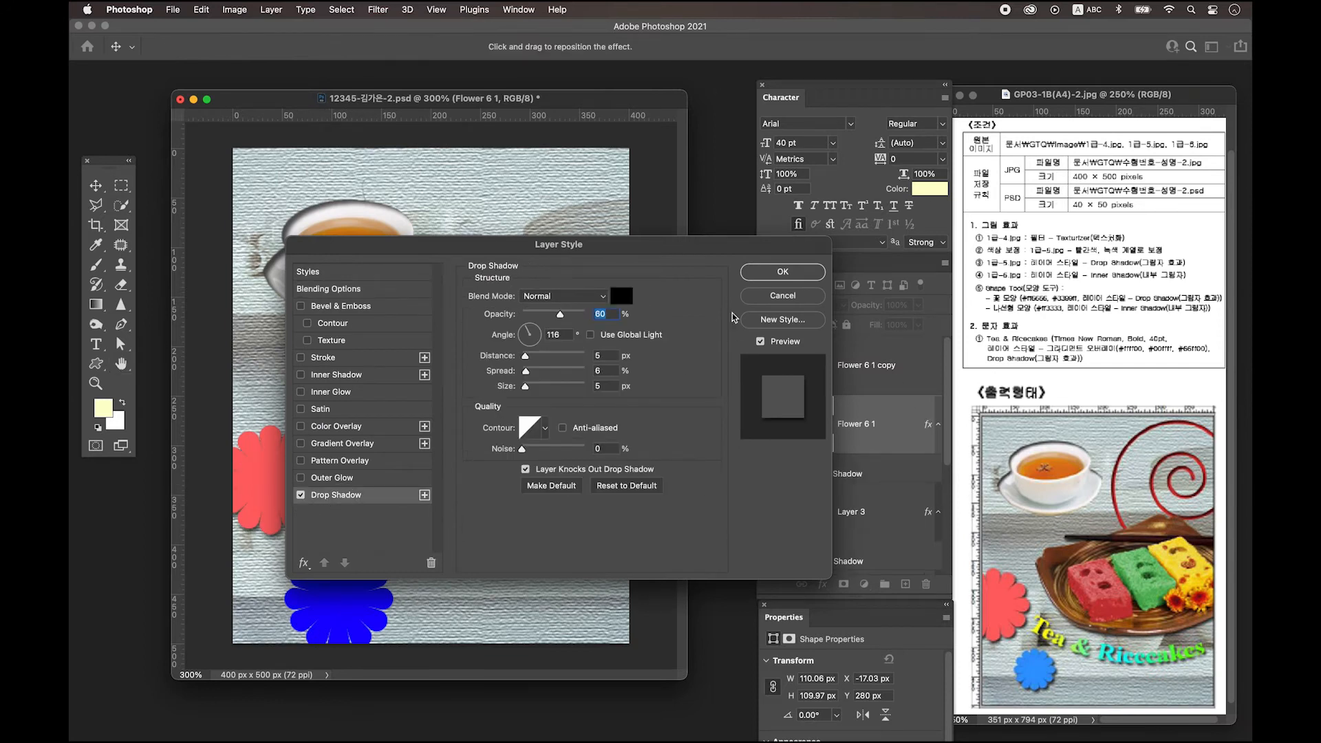
{"action": "left_click", "coordinate": [798, 274]}
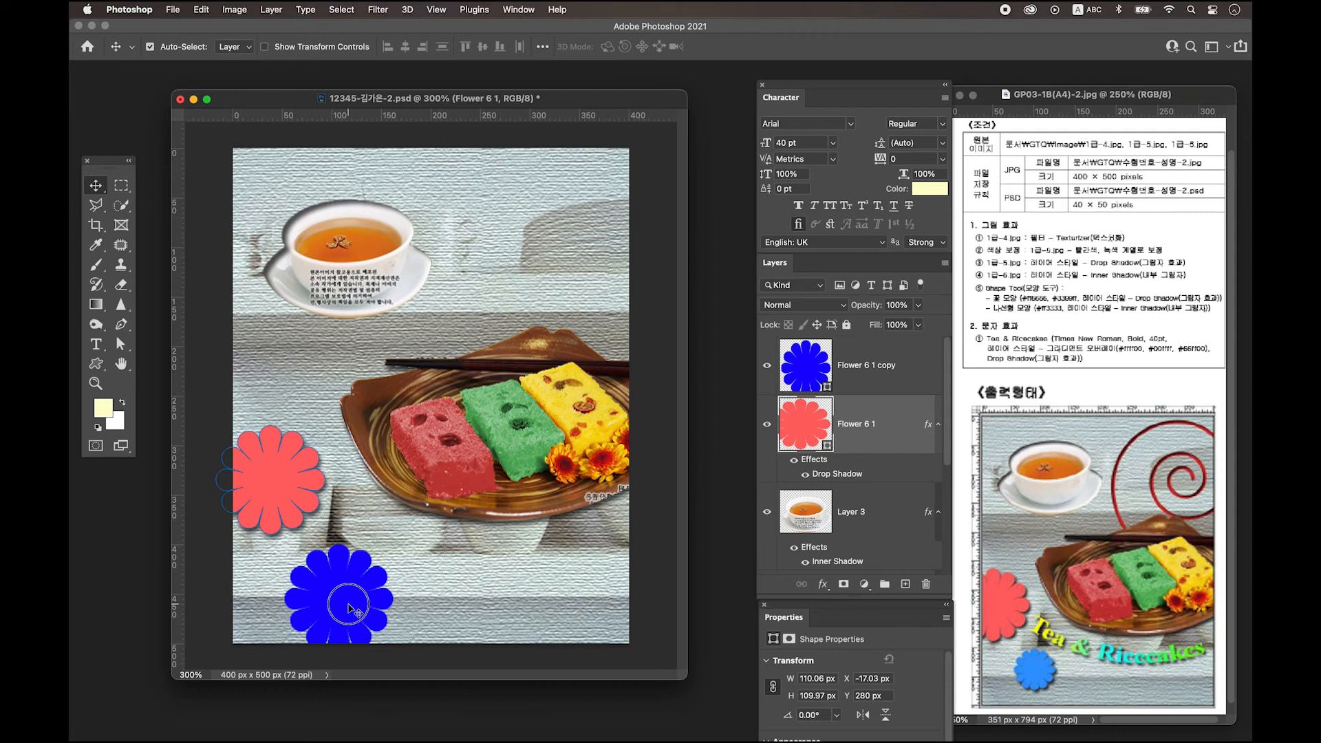
{"action": "left_click", "coordinate": [811, 382]}
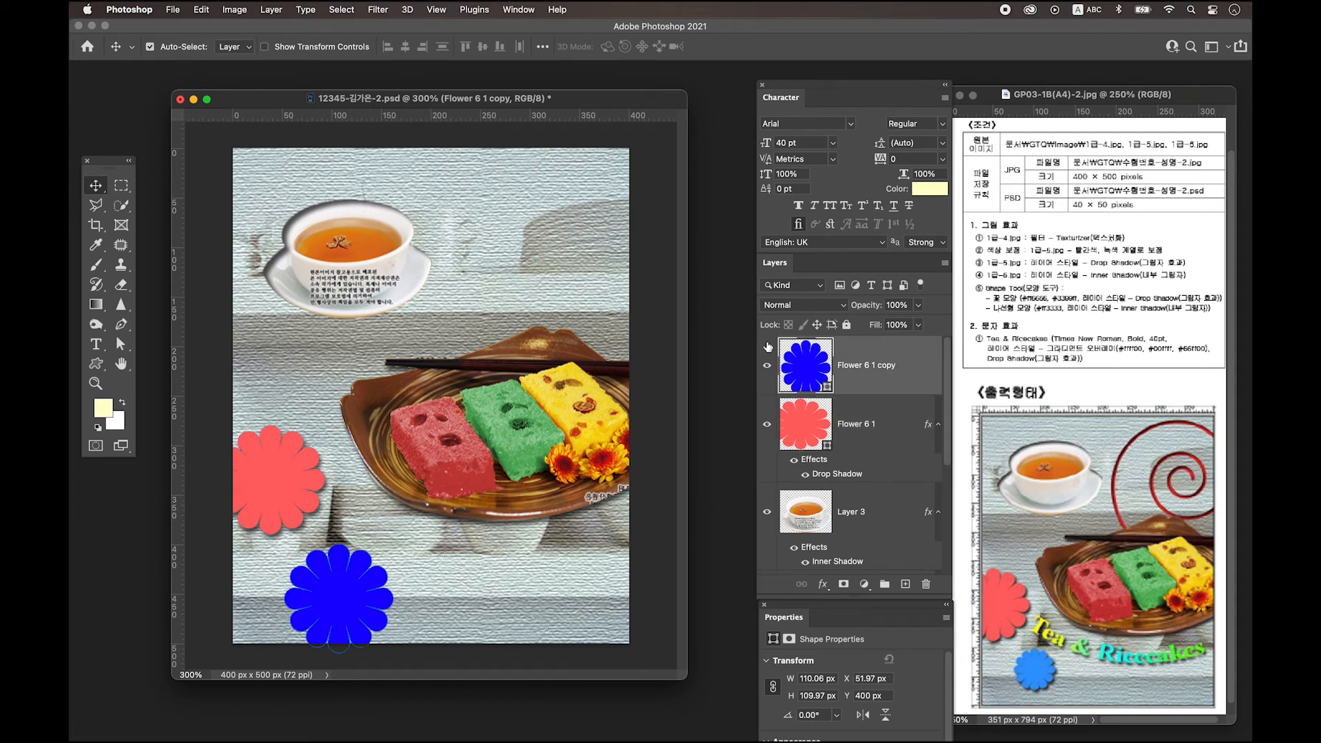
Colour the flower copy #3399ff and copy the red flower's drop shadow onto it.
{"action": "double_click", "coordinate": [803, 372]}
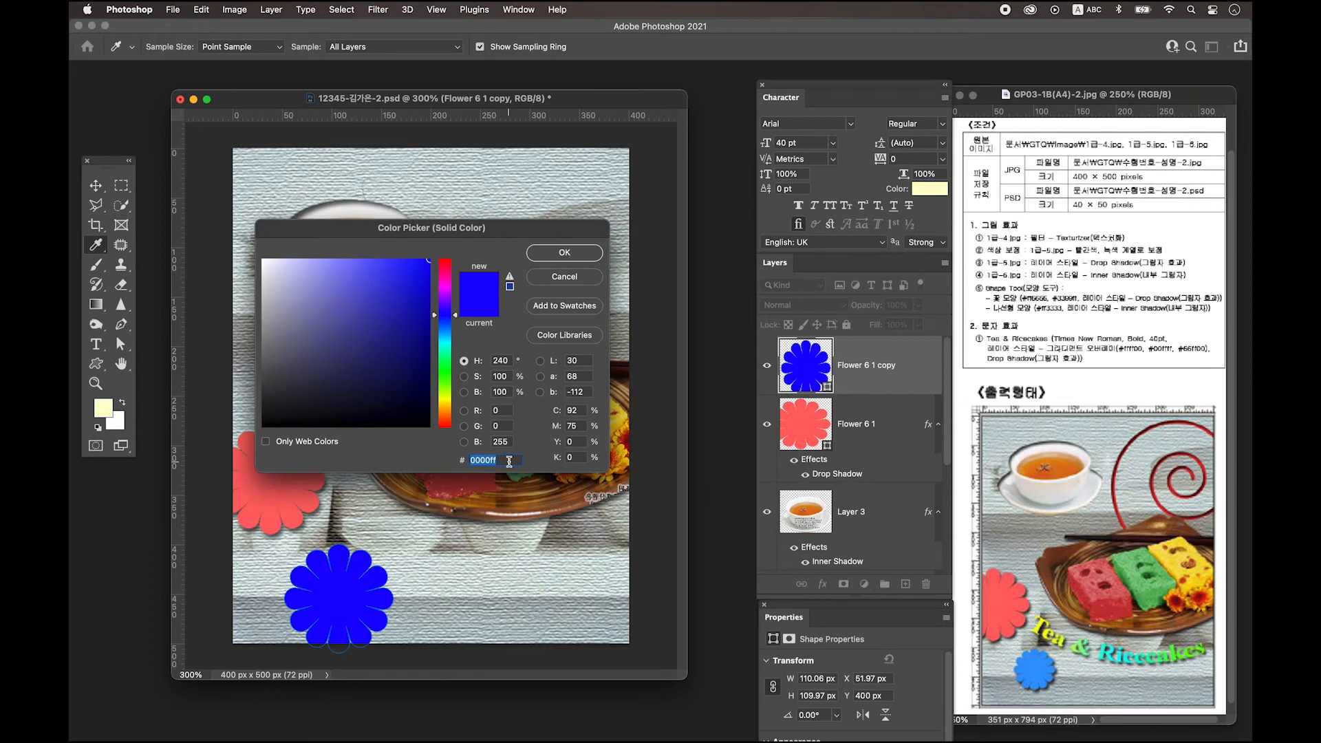
{"action": "type", "text": "3399ff"}
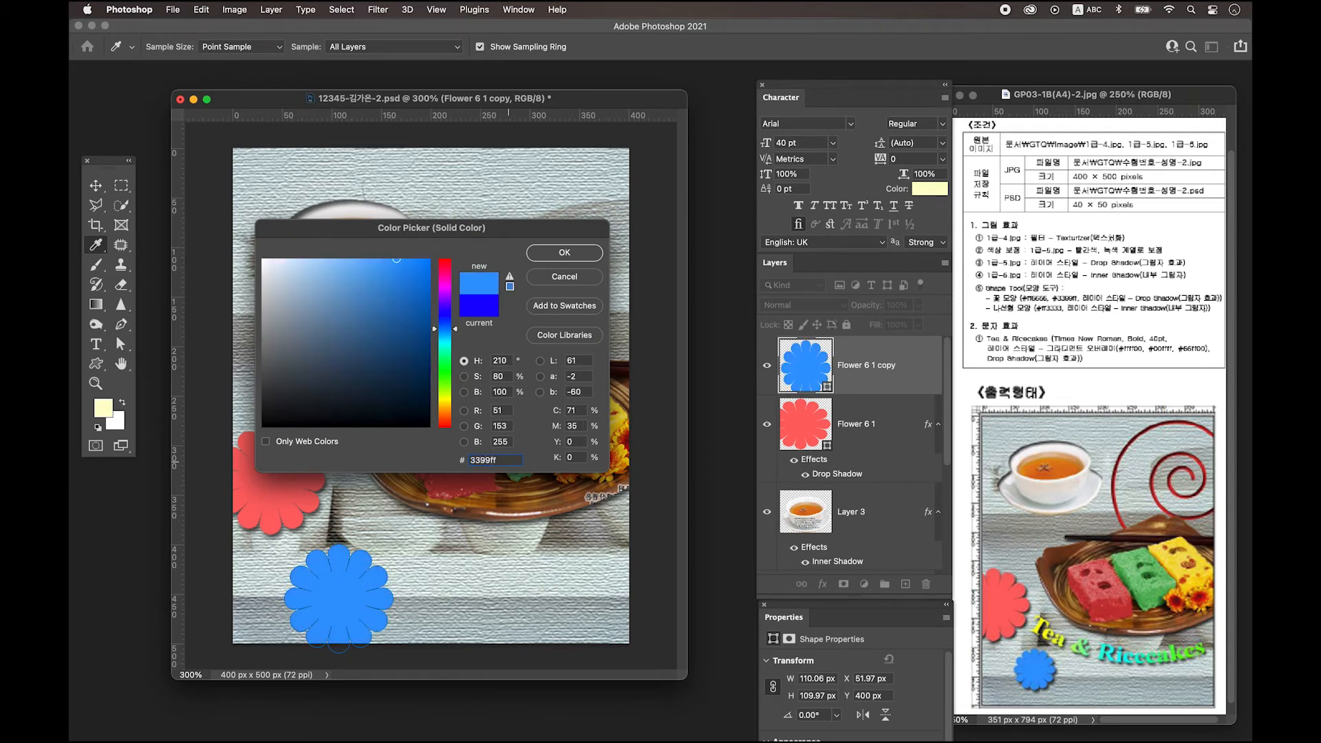
{"action": "key", "text": "Return"}
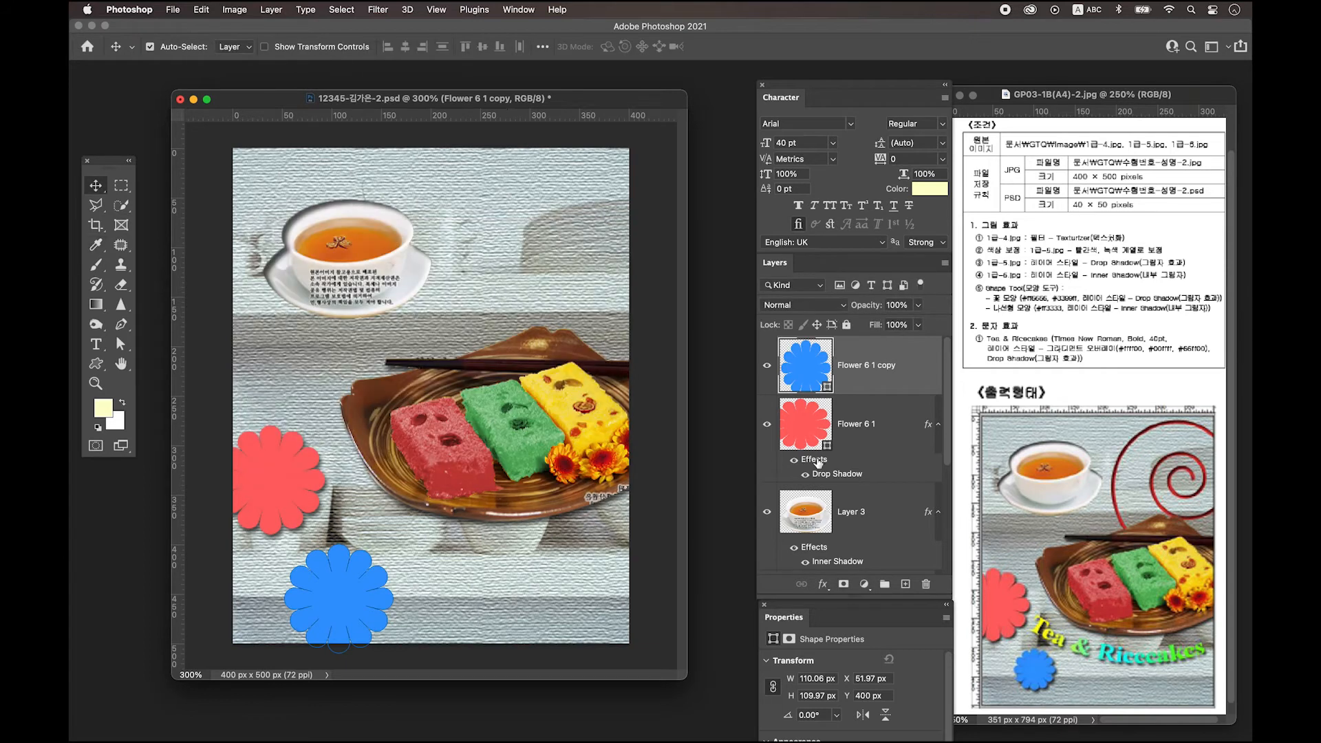
{"action": "left_click", "coordinate": [818, 461]}
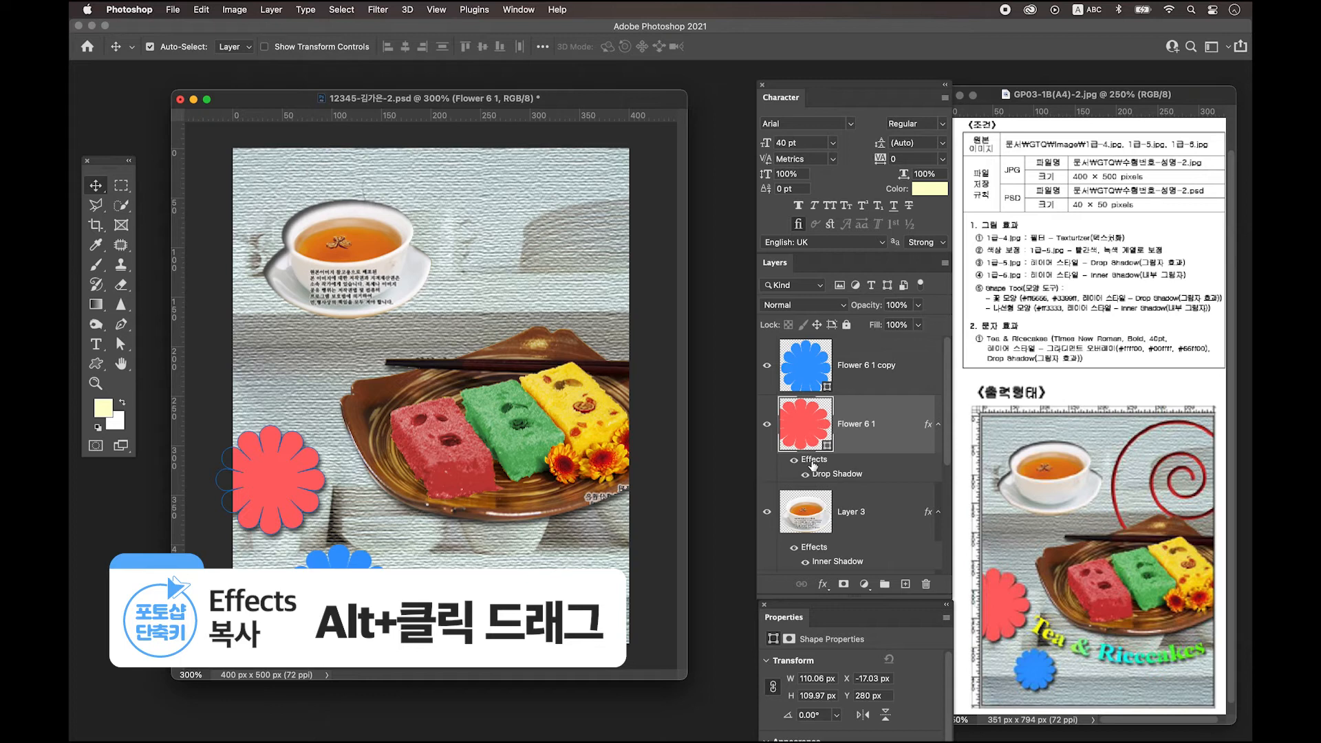
{"action": "left_click_drag", "start_coordinate": [813, 466], "coordinate": [805, 372]}
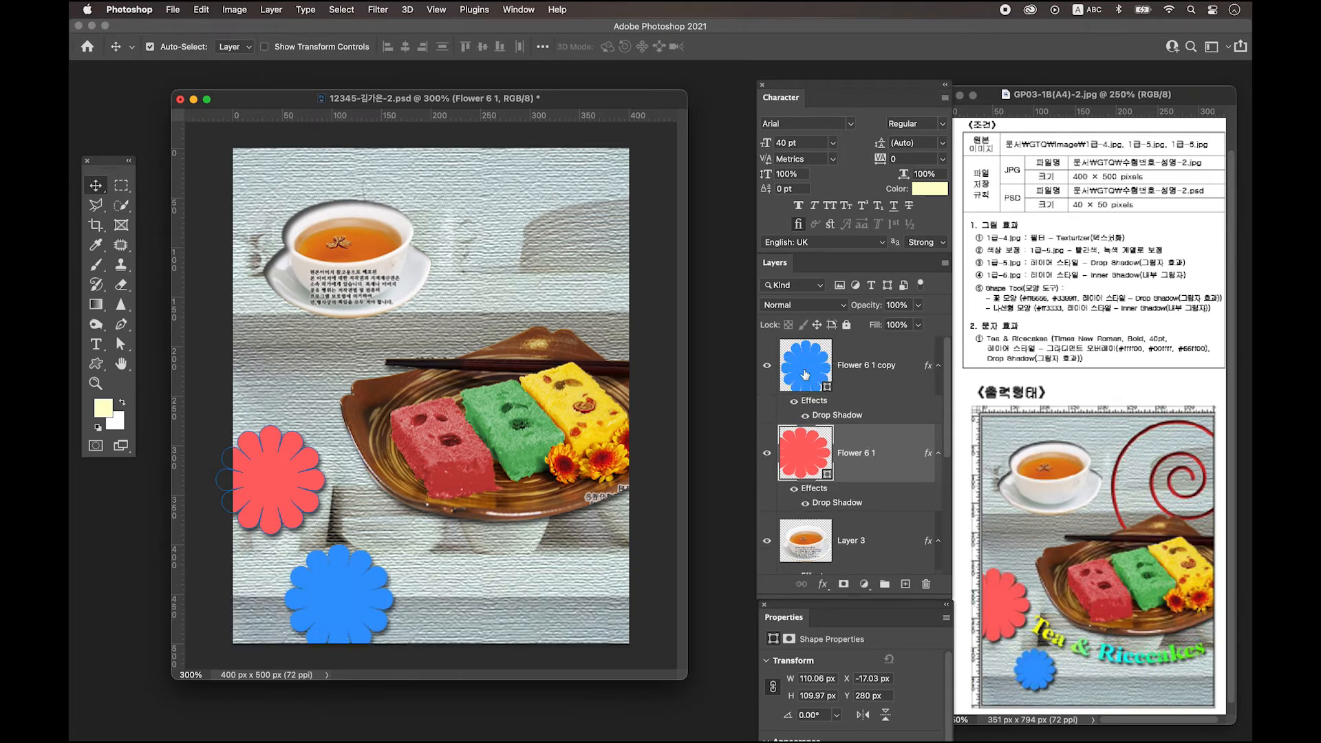
Shrink the blue flower to about 60% and add an empty Layer 4 on top.
{"action": "left_click", "coordinate": [865, 398]}
{"action": "key", "text": "ctrl+t"}
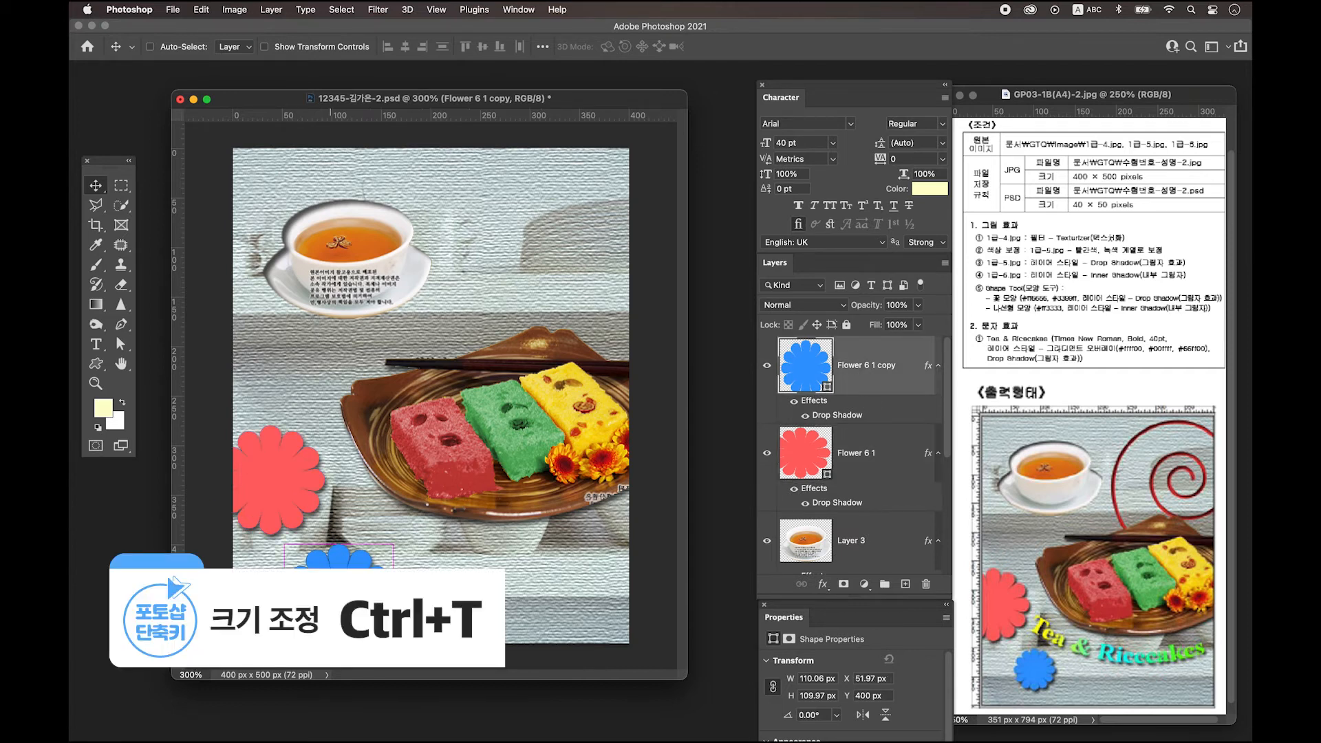
{"action": "left_click_drag", "start_coordinate": [392, 652], "coordinate": [333, 585]}
{"action": "key", "text": "Return"}
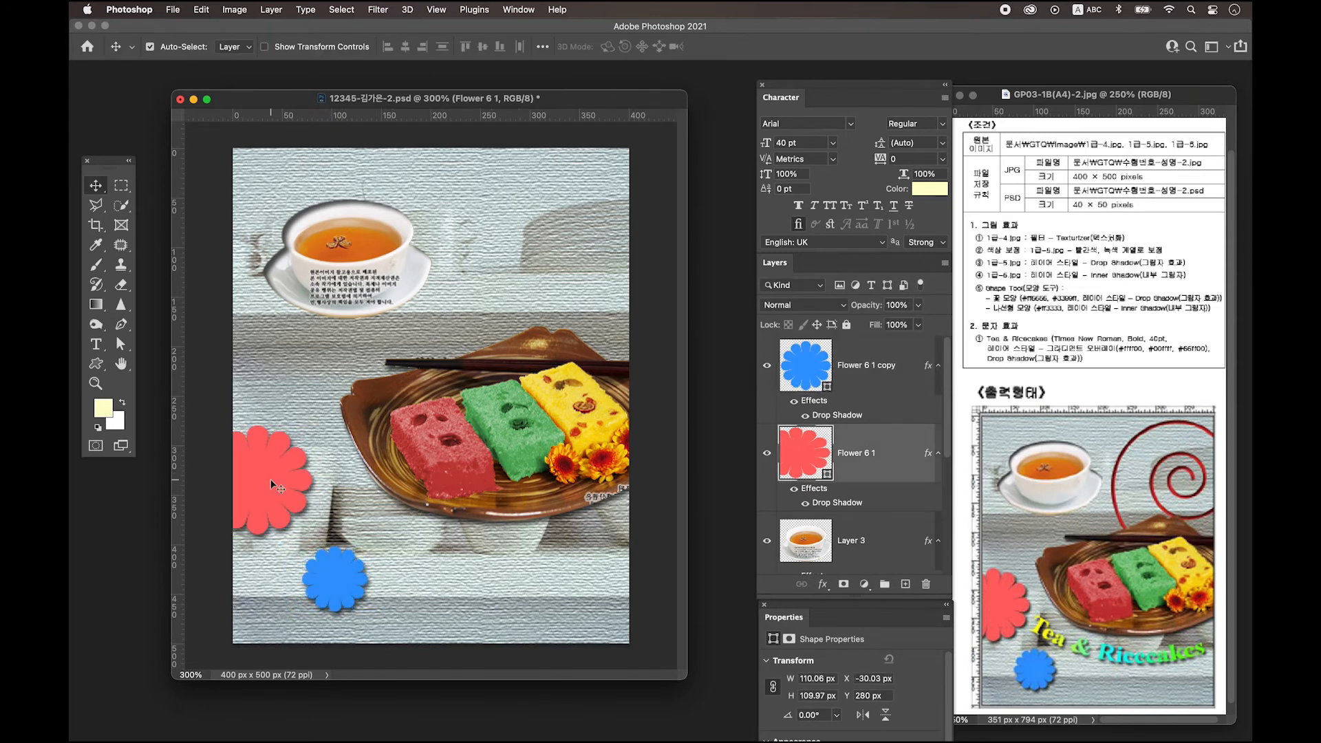
{"action": "scroll", "coordinate": [832, 385], "scroll_direction": "down", "scroll_amount": 1}
{"action": "scroll", "coordinate": [829, 371], "scroll_direction": "up", "scroll_amount": 1}
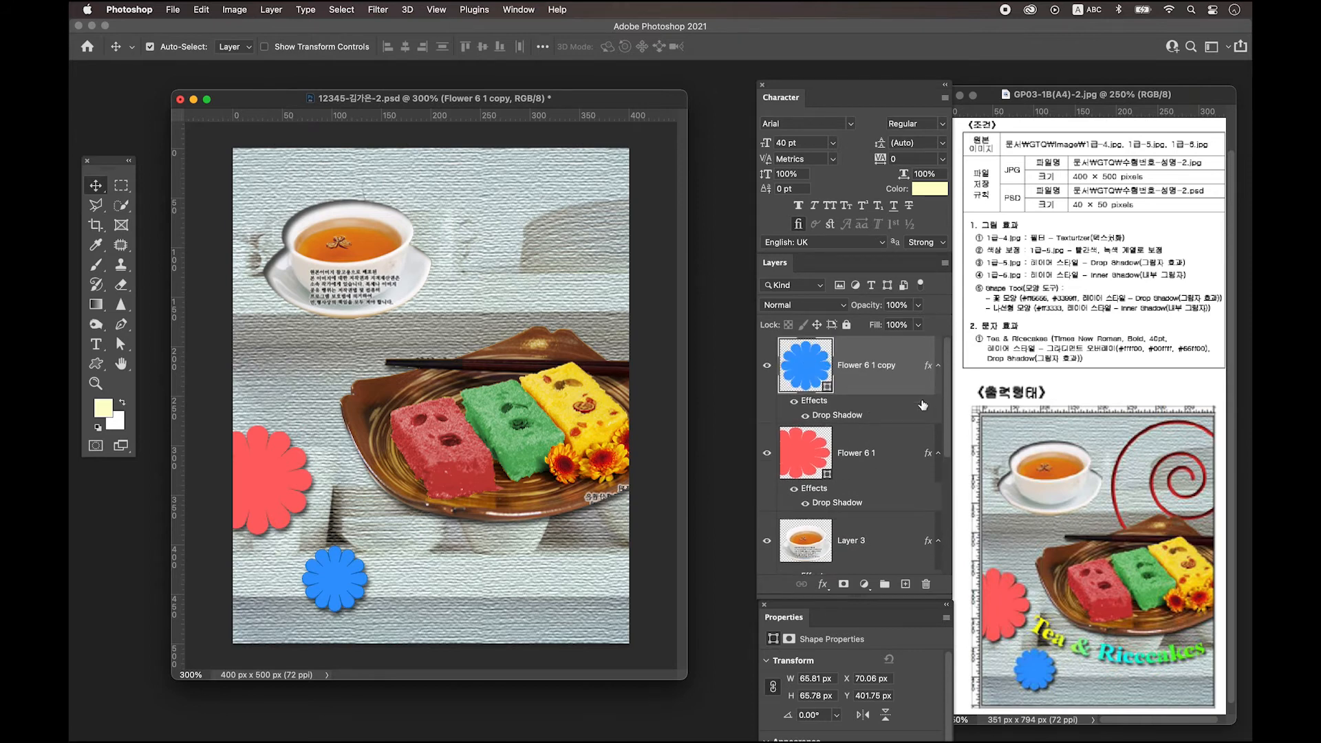
{"action": "left_click", "coordinate": [905, 584]}
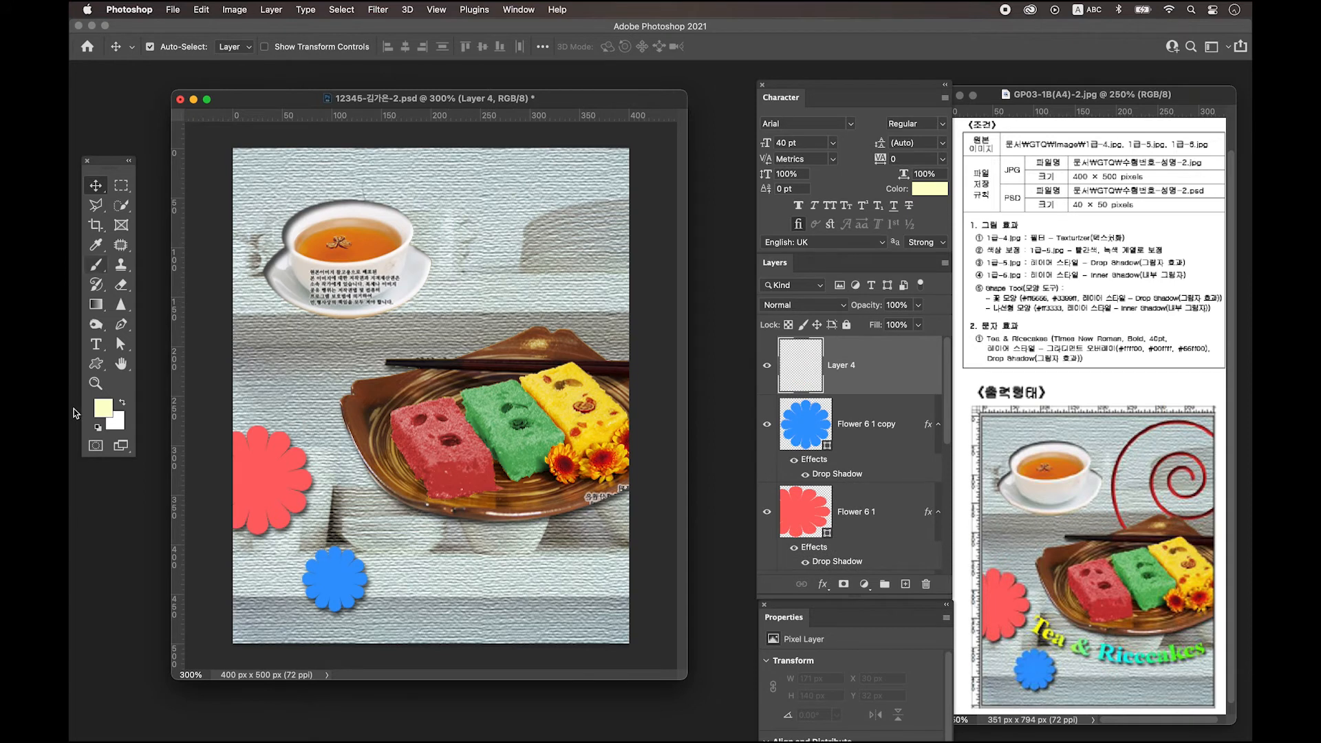
Draw a spiral custom shape in the poster's upper right.
{"action": "left_click", "coordinate": [96, 364]}
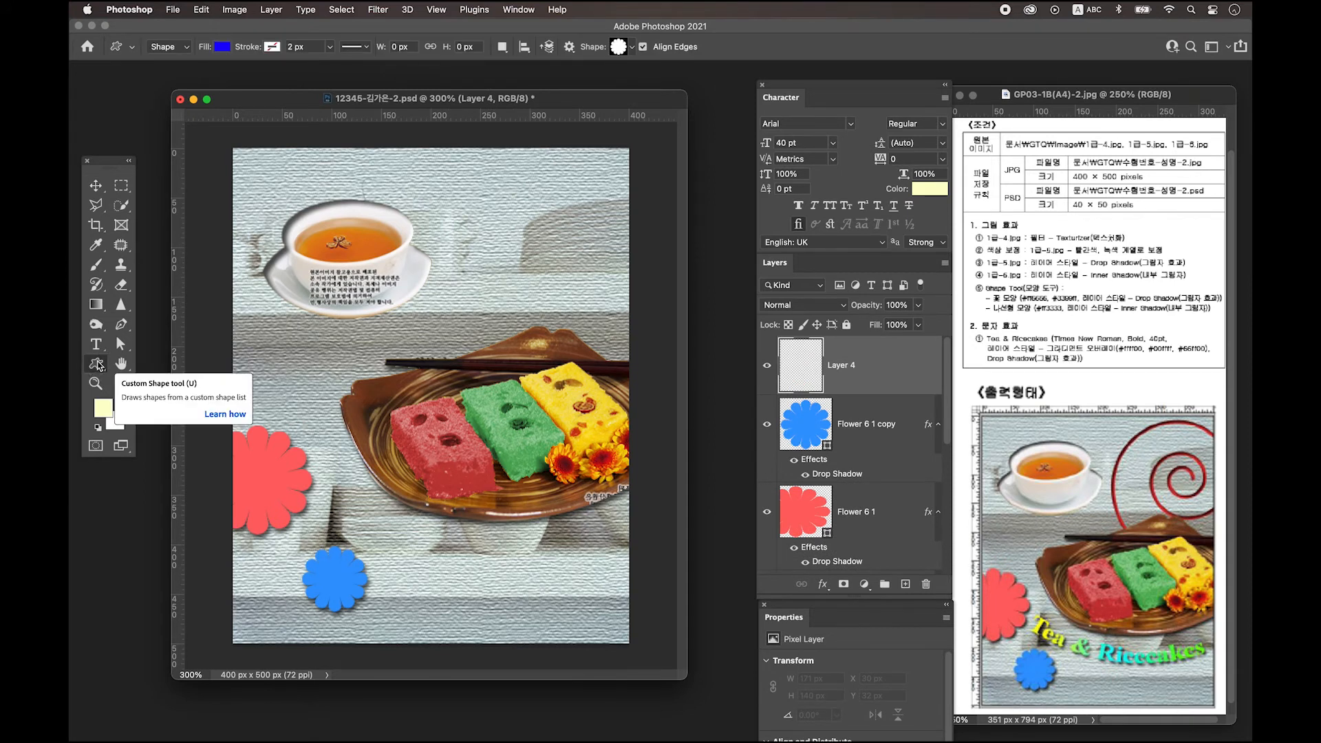
{"action": "left_click", "coordinate": [620, 47]}
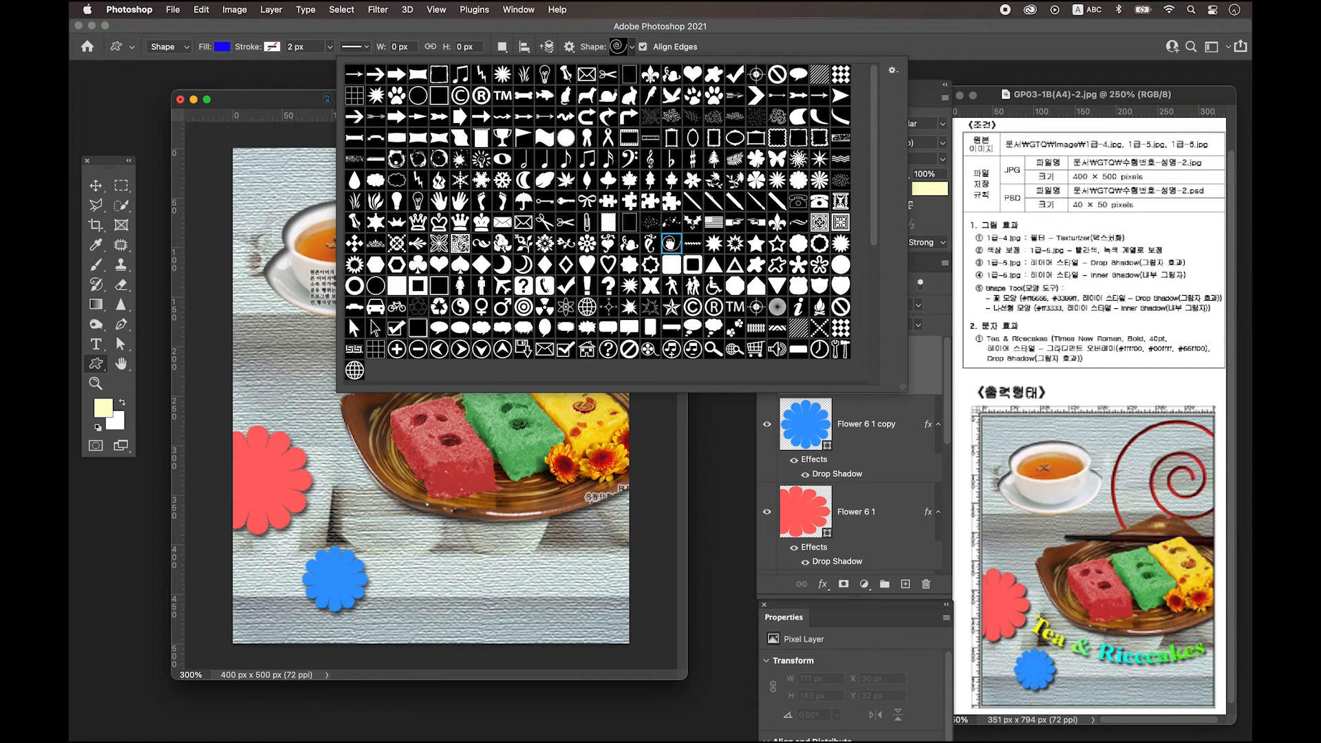
{"action": "left_click", "coordinate": [306, 101]}
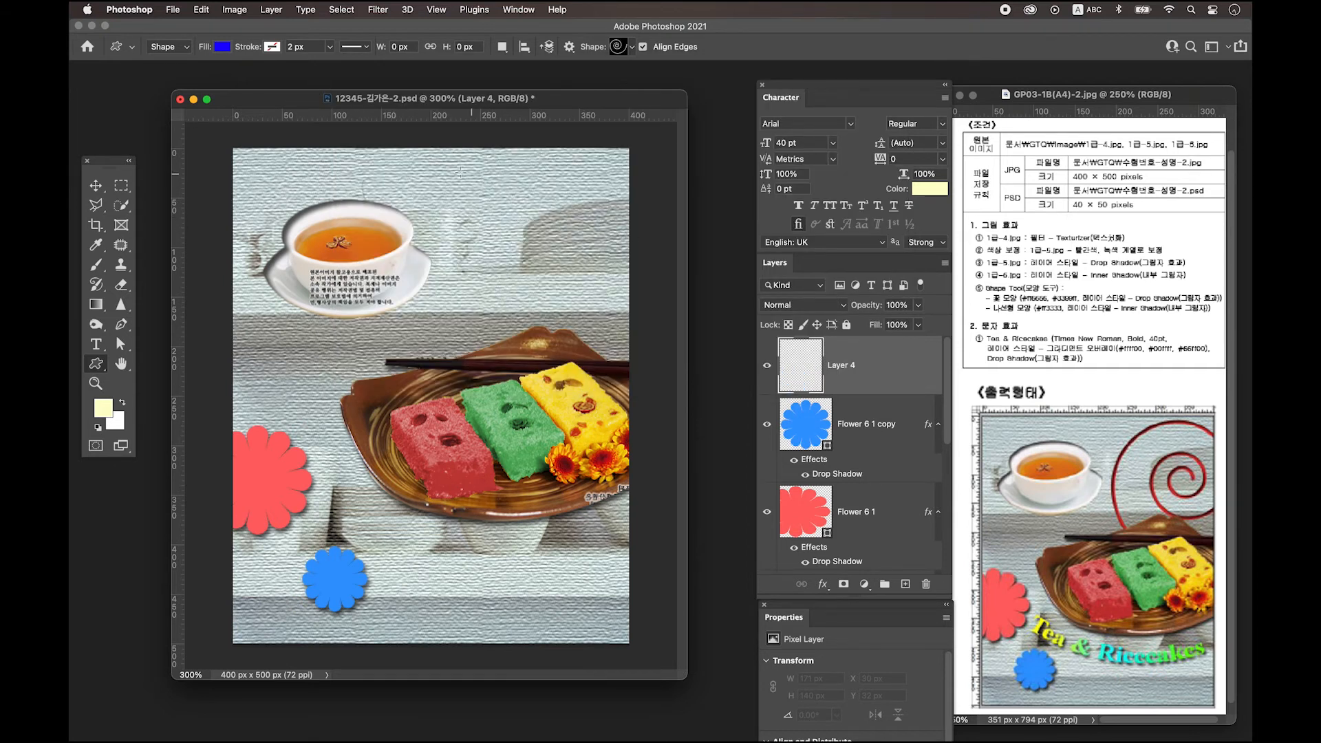
{"action": "left_click_drag", "start_coordinate": [477, 177], "coordinate": [679, 356]}
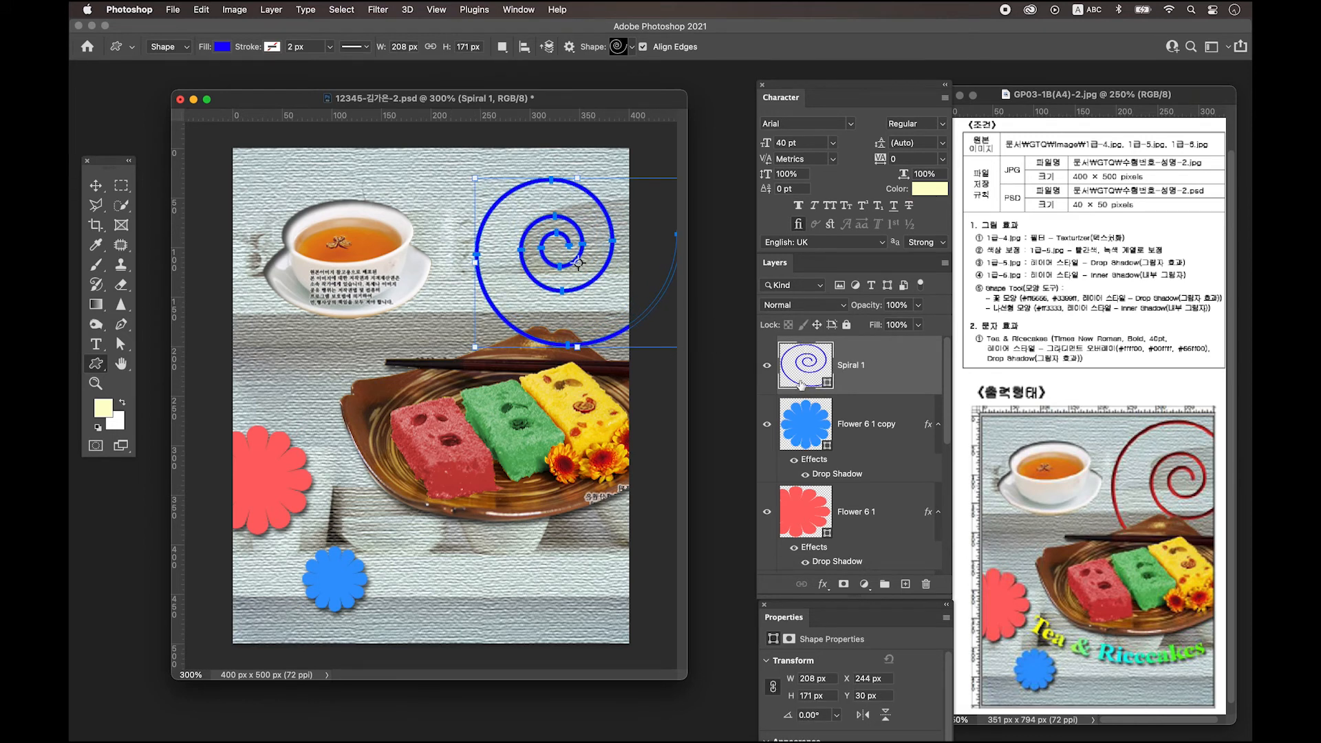
Fill the spiral shape with red #ff3333.
{"action": "double_click", "coordinate": [806, 370]}
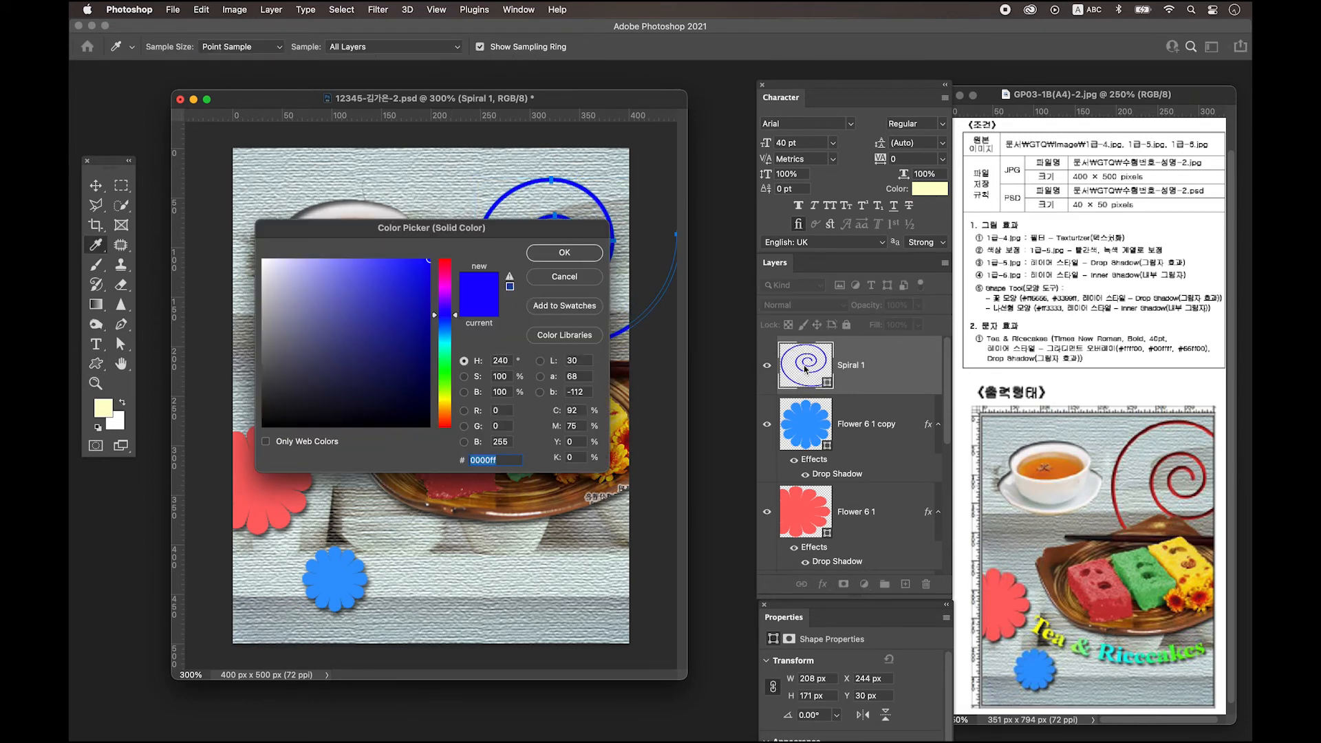
{"action": "type", "text": "ff3333"}
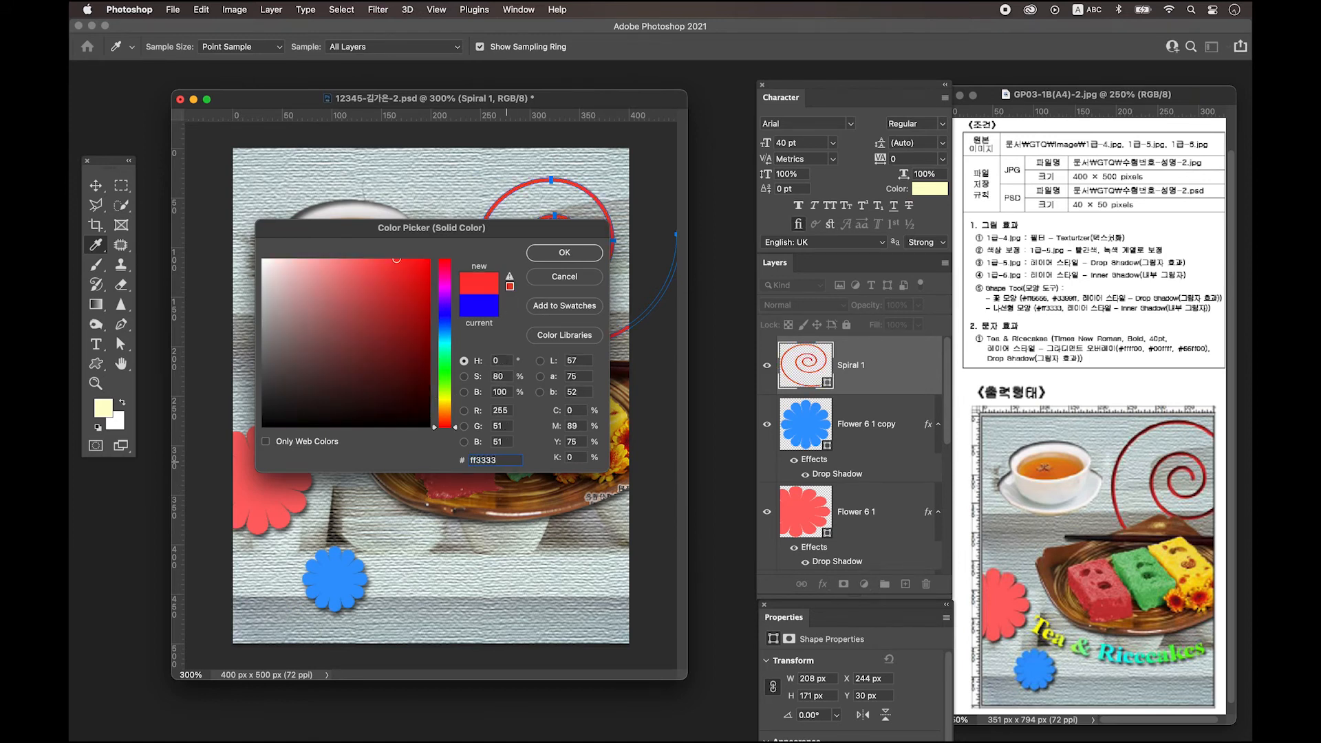
{"action": "key", "text": "Return"}
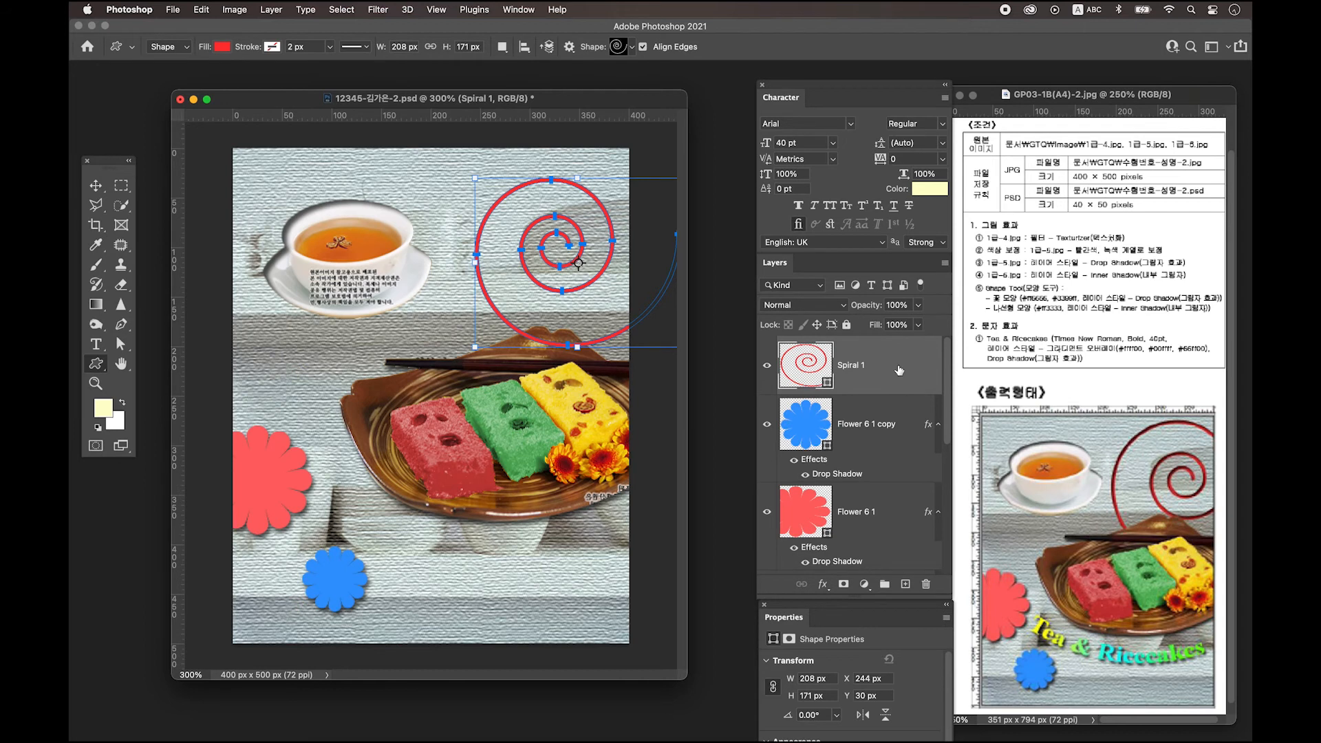
{"action": "double_click", "coordinate": [899, 370]}
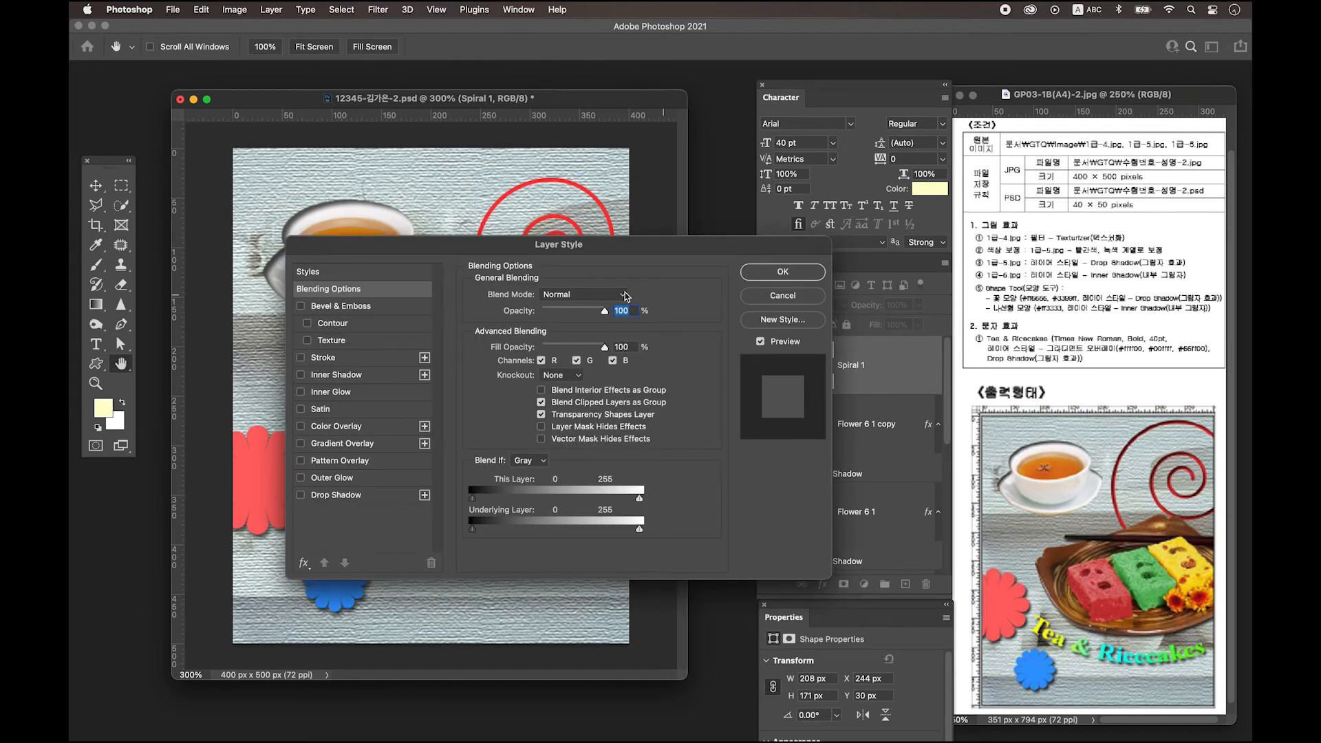
Give Spiral 1 an Inner Shadow, rotate it about 137°, shift it up-left, and add a layer.
{"action": "left_click", "coordinate": [357, 375]}
{"action": "left_click", "coordinate": [783, 272]}
{"action": "key", "text": "ctrl+t"}
{"action": "left_click_drag", "start_coordinate": [463, 356], "coordinate": [591, 156]}
{"action": "left_click_drag", "start_coordinate": [560, 389], "coordinate": [529, 371]}
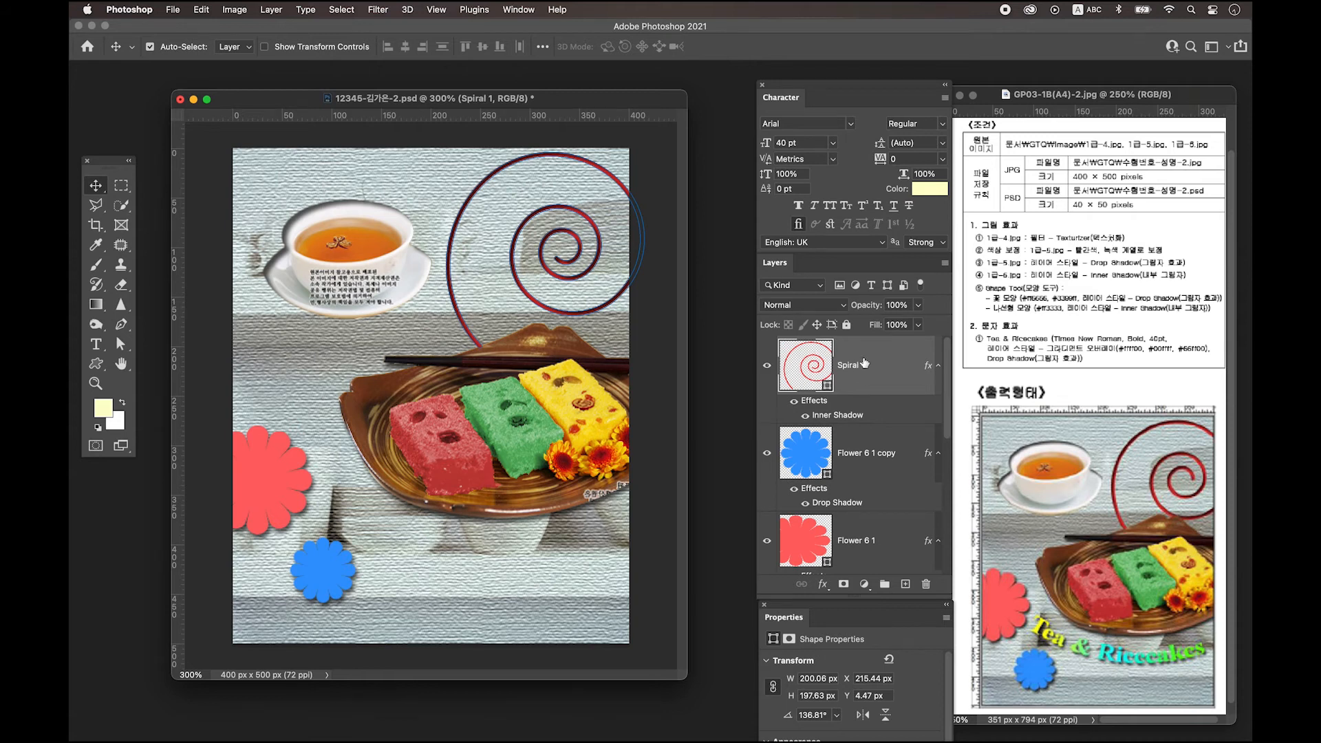
{"action": "left_click", "coordinate": [906, 584]}
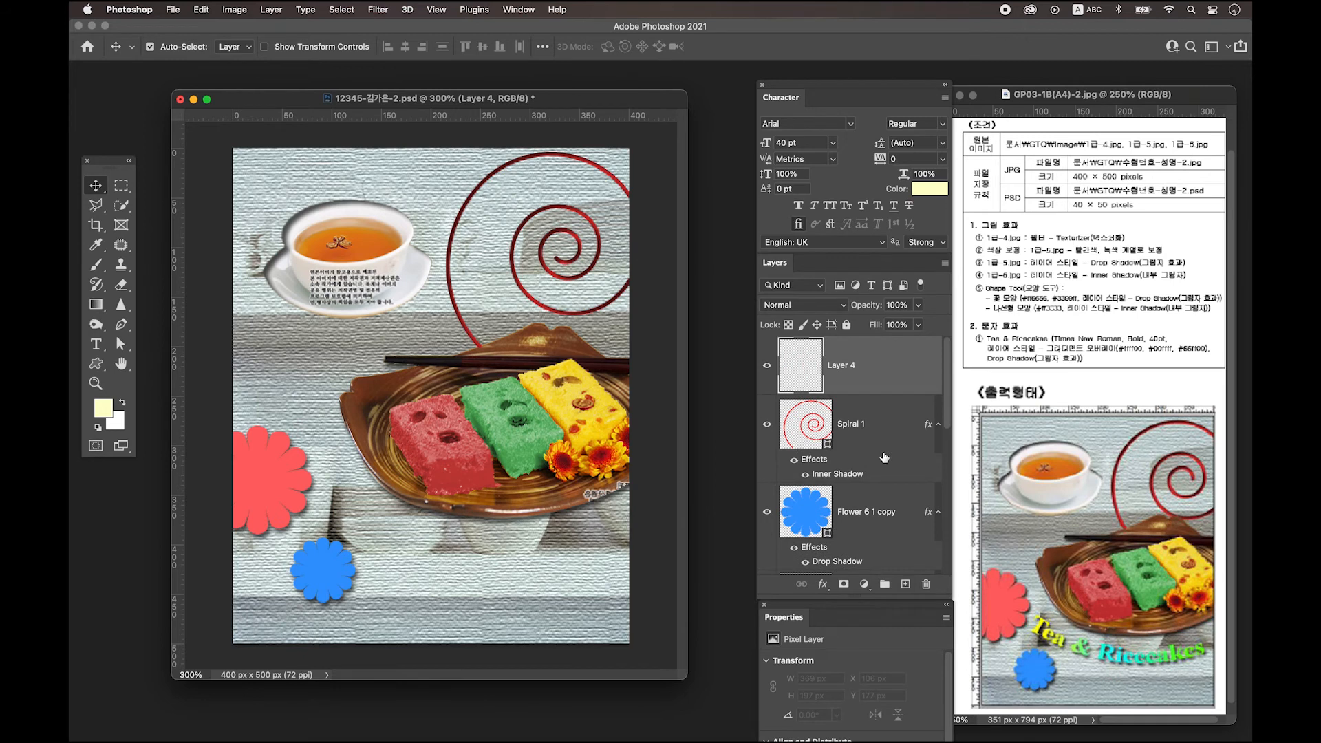
Type the title 'Tea & Ricecakes' in the poster's lower part.
{"action": "left_click", "coordinate": [96, 344]}
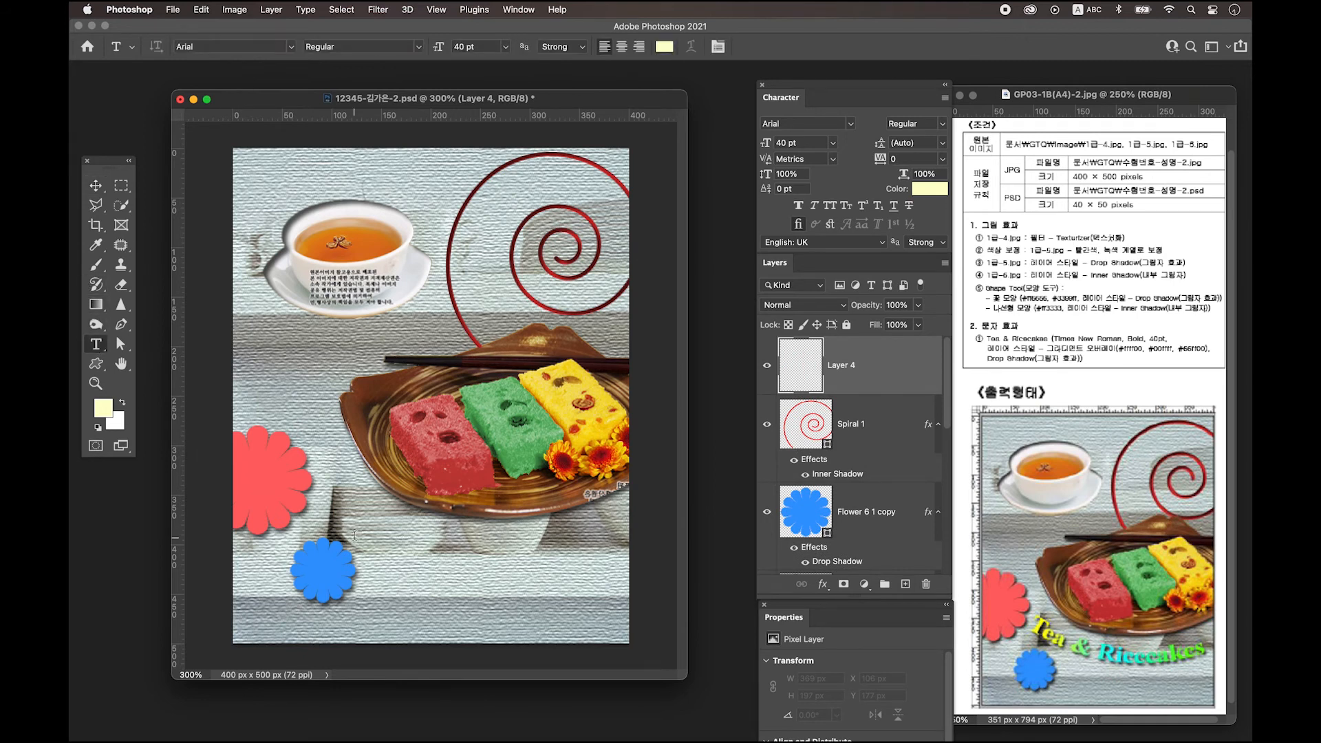
{"action": "left_click", "coordinate": [378, 545]}
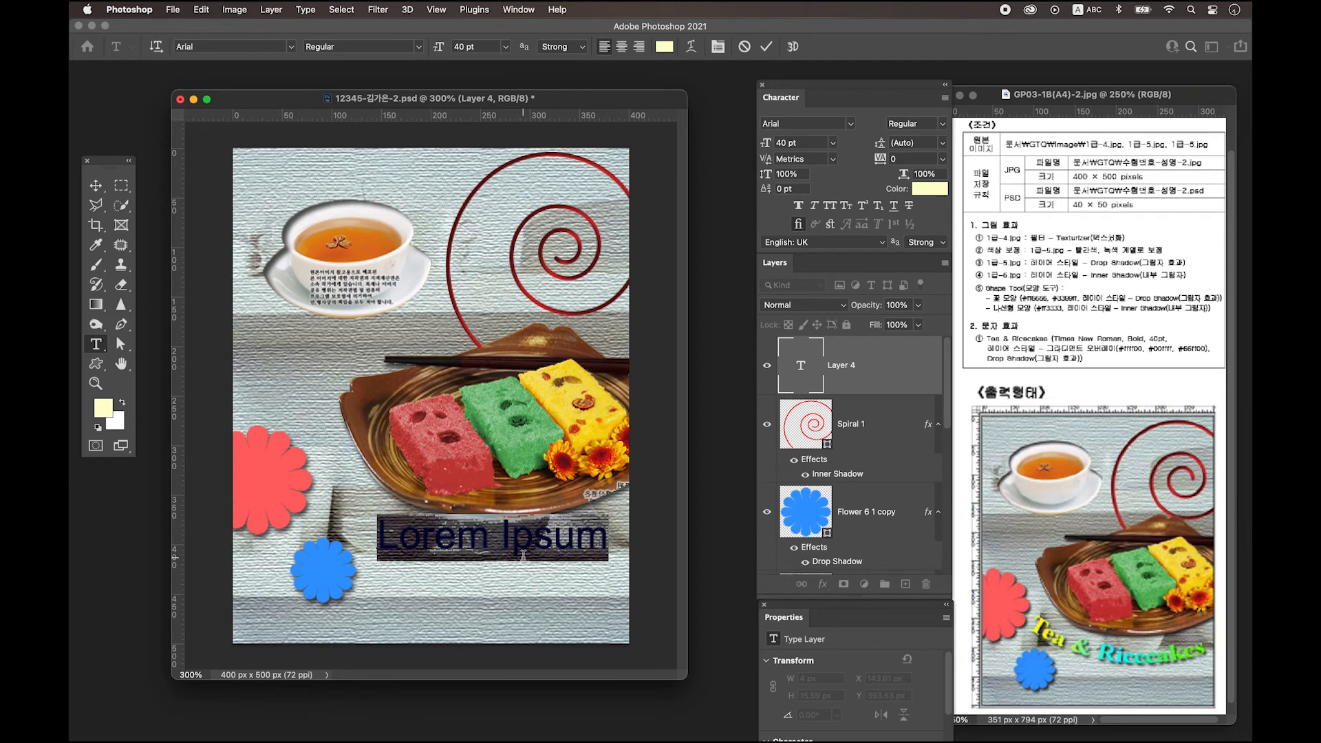
{"action": "type", "text": "Tea & Rice"}
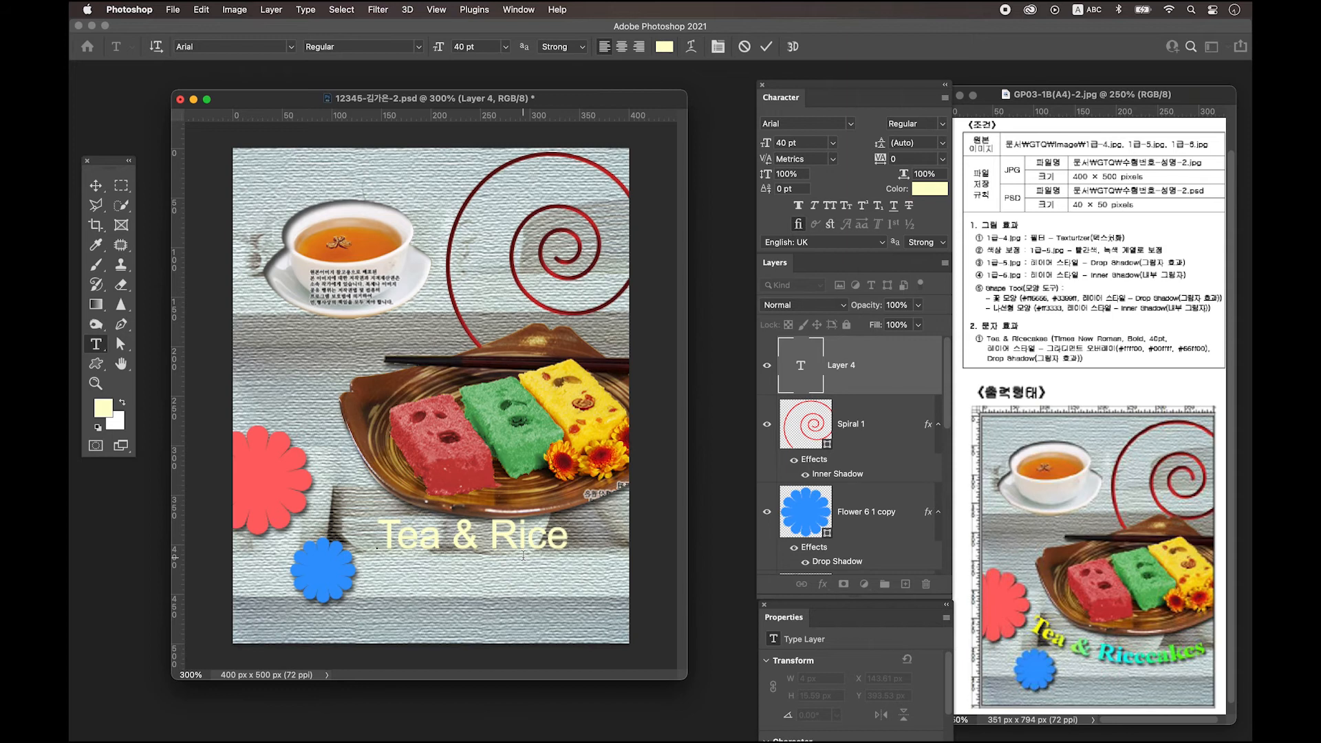
{"action": "type", "text": "cakes"}
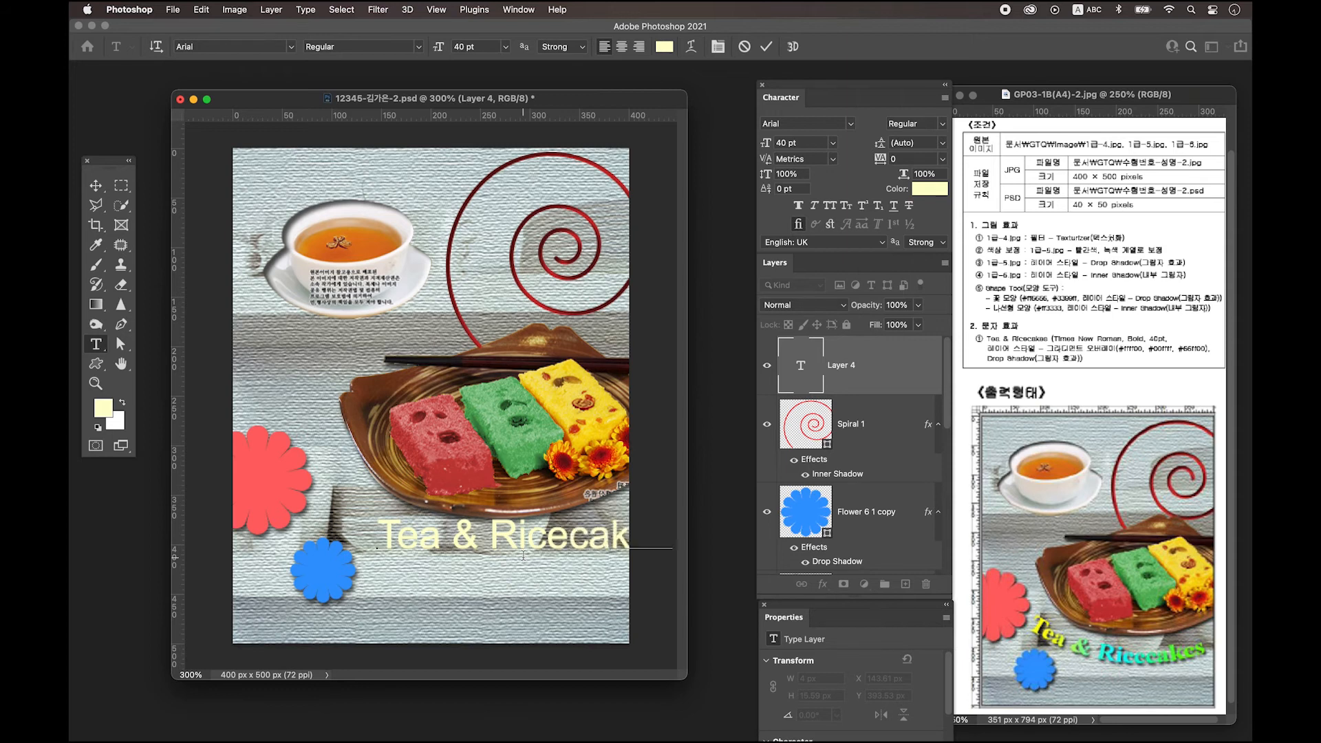
{"action": "left_click", "coordinate": [95, 186]}
Set the title font to Times New Roman Bold.
{"action": "left_click", "coordinate": [515, 9]}
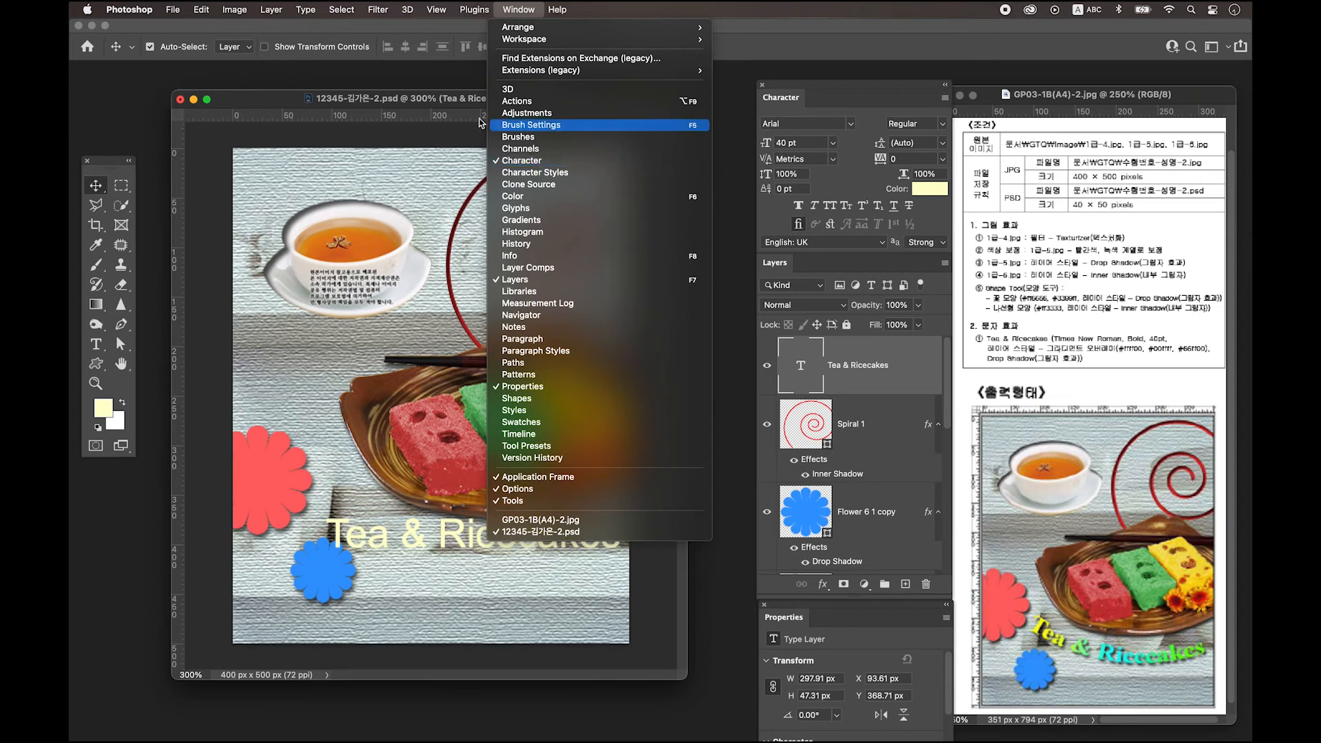
{"action": "left_click", "coordinate": [487, 102]}
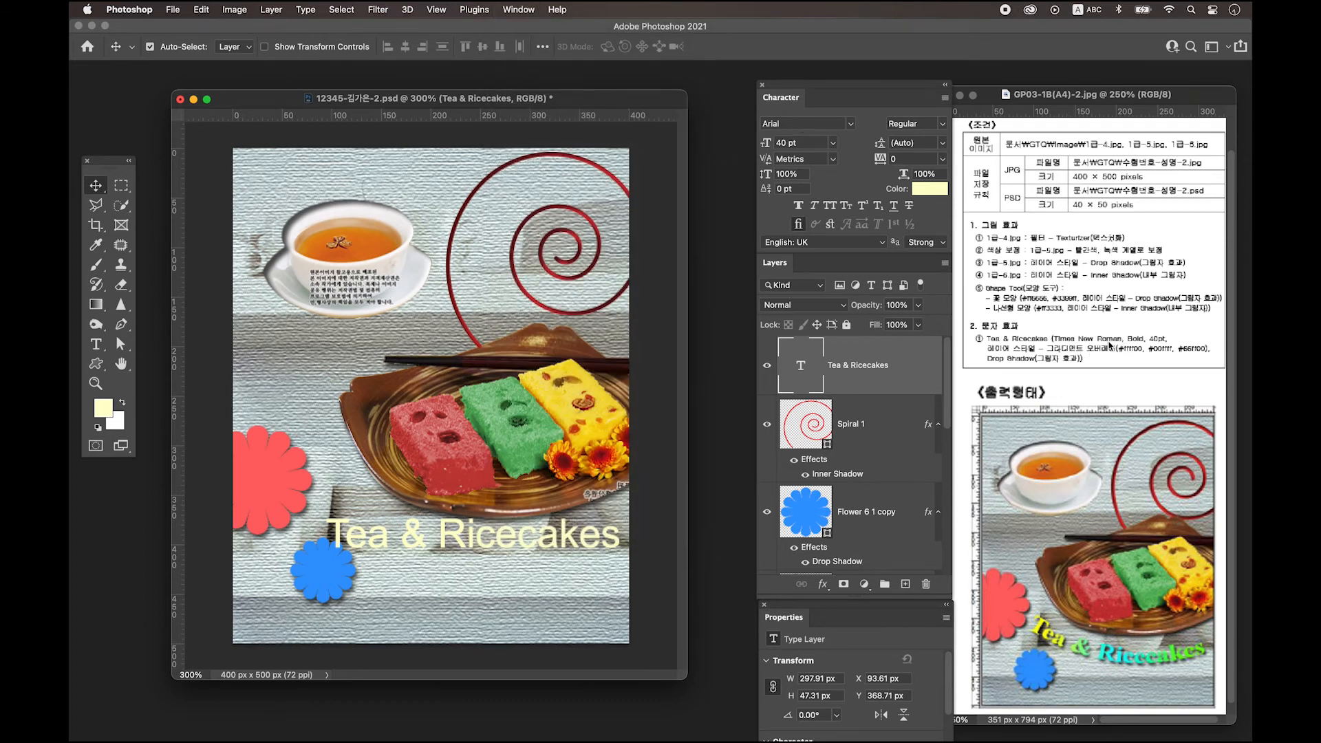
{"action": "left_click", "coordinate": [851, 124]}
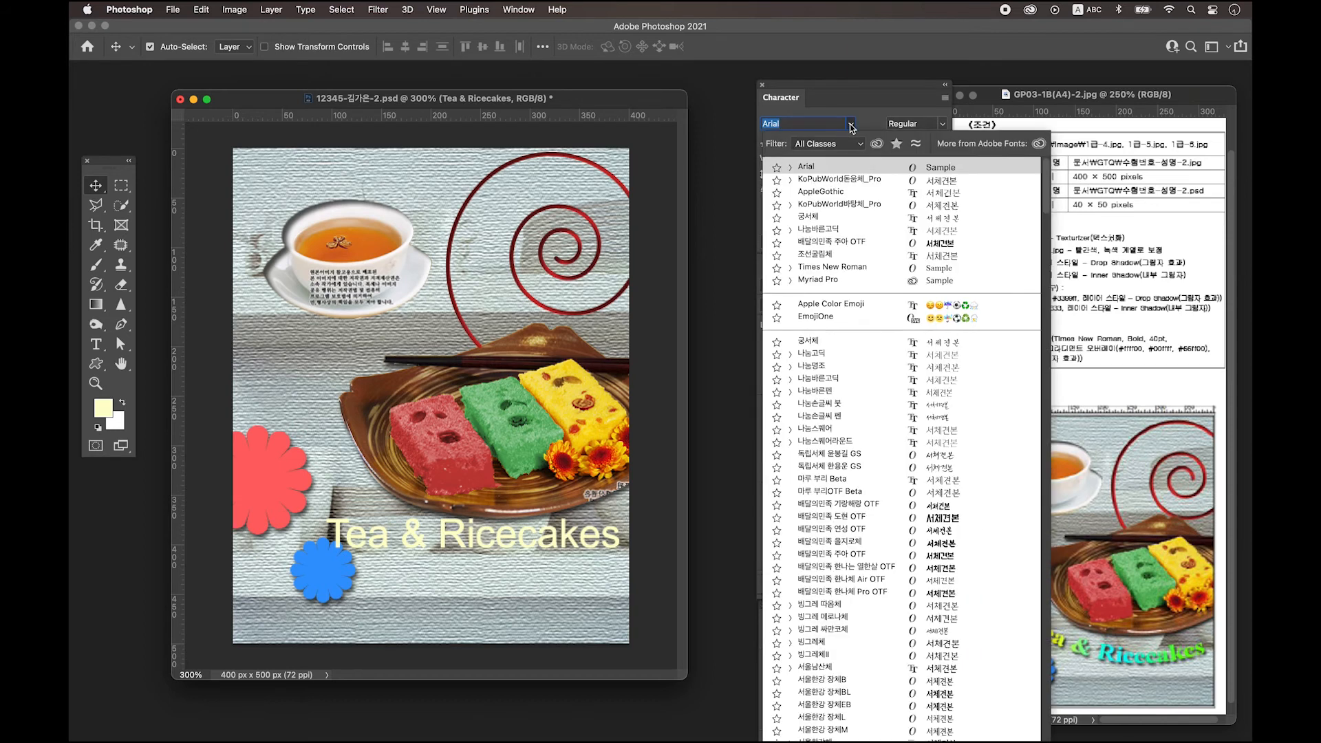
{"action": "left_click", "coordinate": [832, 267]}
{"action": "left_click", "coordinate": [921, 123]}
{"action": "left_click", "coordinate": [918, 136]}
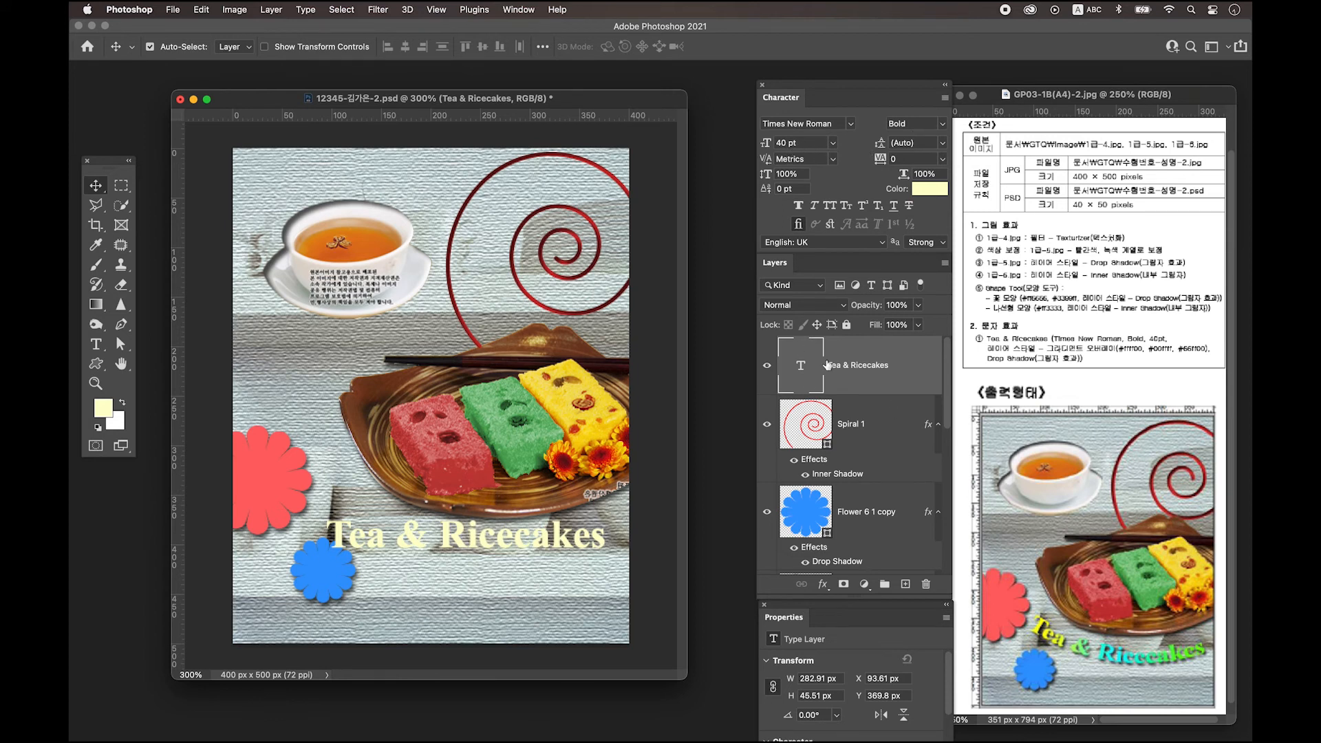
Add a Gradient Overlay to the title and make the starting stop yellow #ffff00.
{"action": "double_click", "coordinate": [913, 371]}
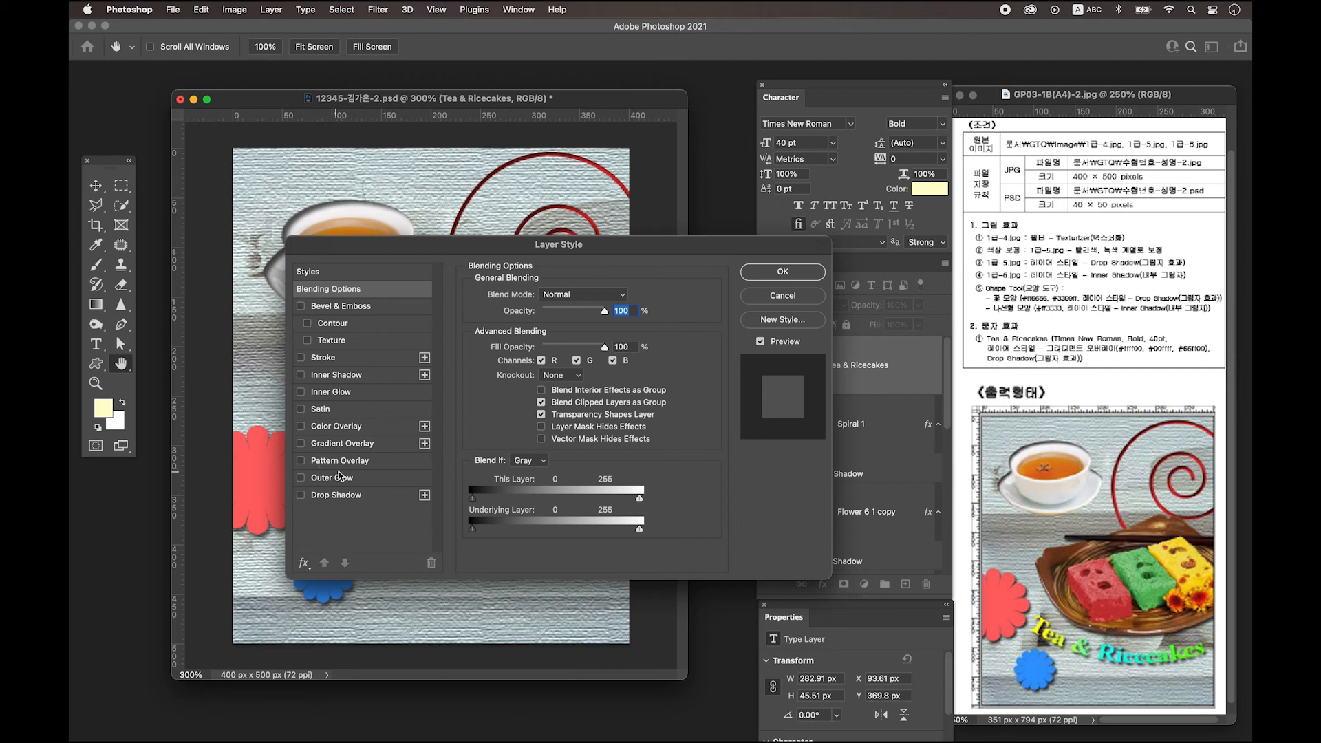
{"action": "left_click", "coordinate": [341, 444]}
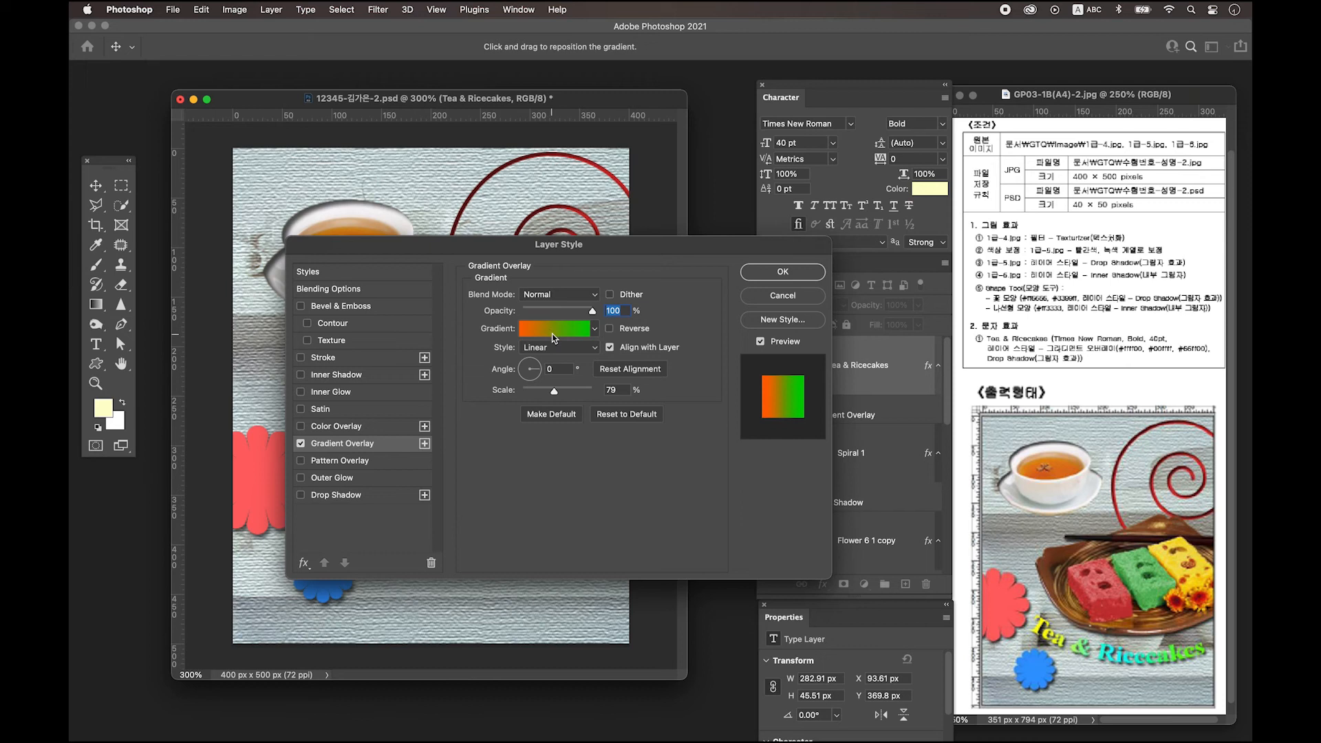
{"action": "left_click", "coordinate": [553, 329]}
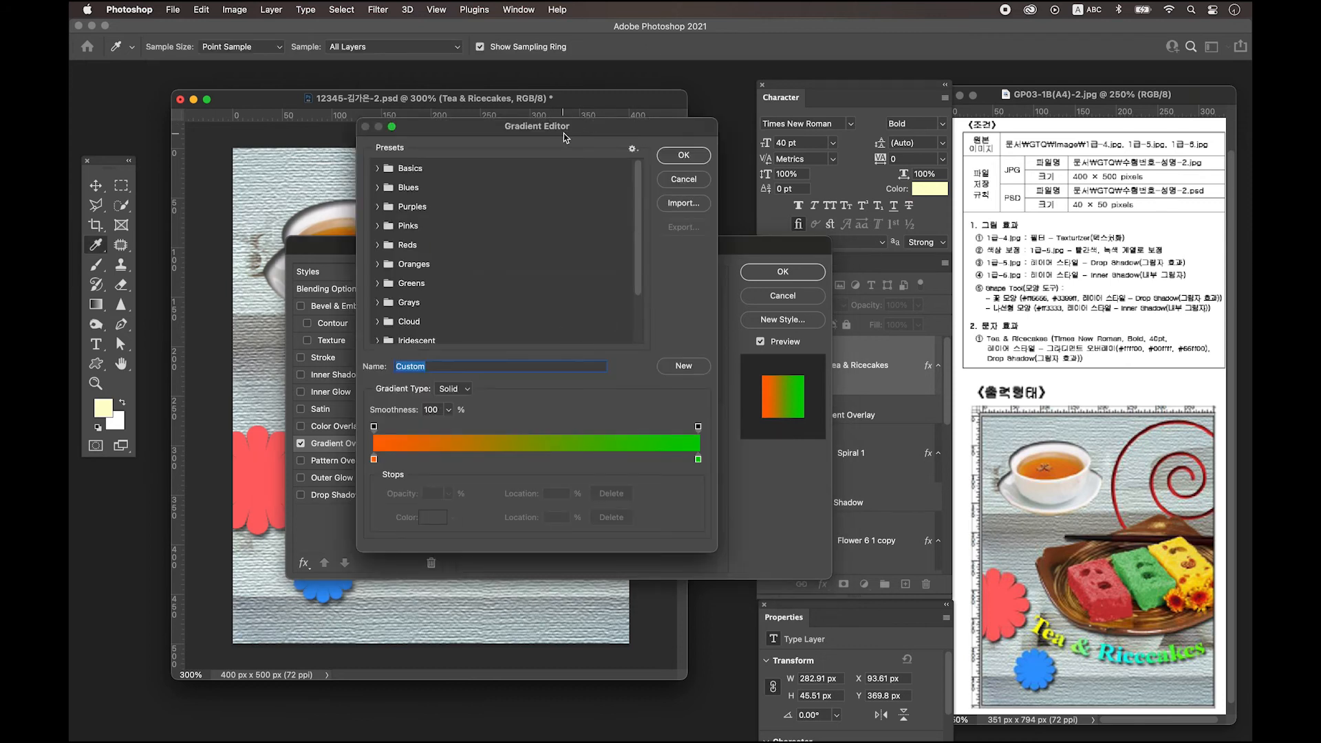
{"action": "left_click", "coordinate": [373, 459]}
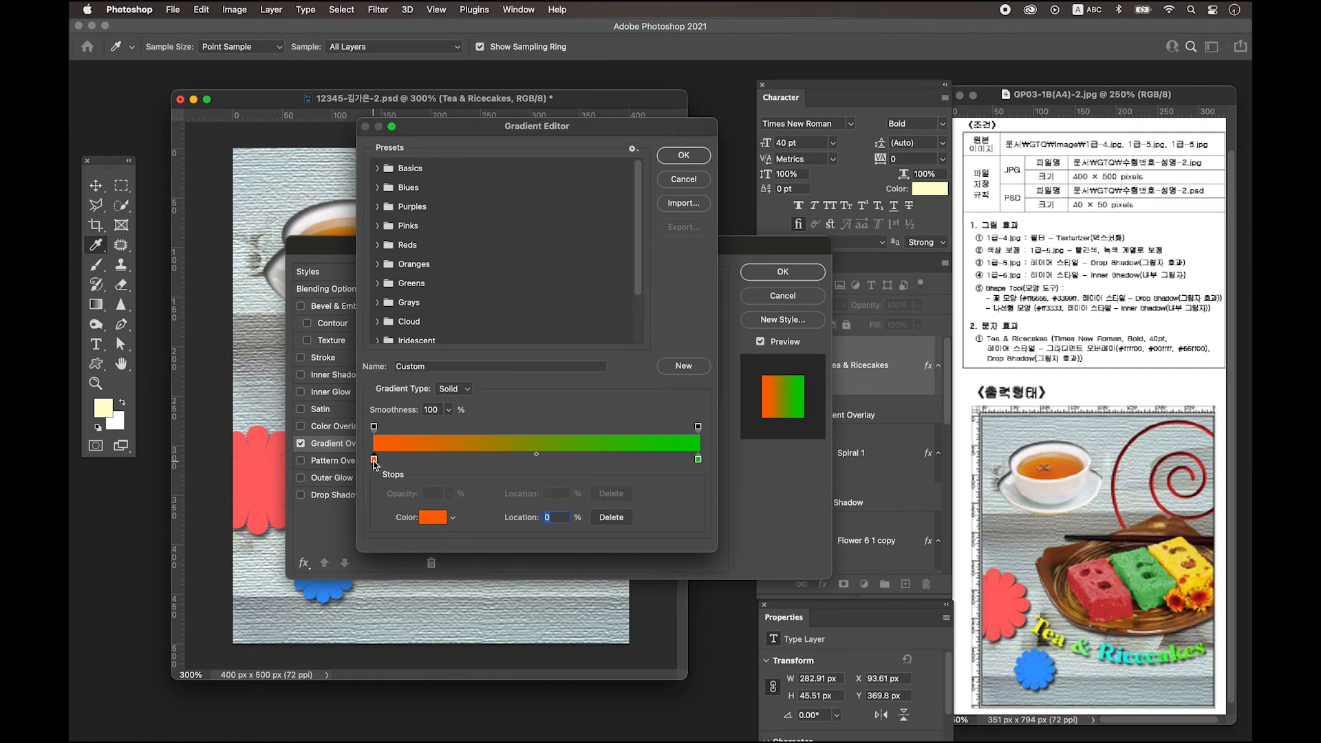
{"action": "double_click", "coordinate": [373, 460]}
{"action": "type", "text": "ffff"}
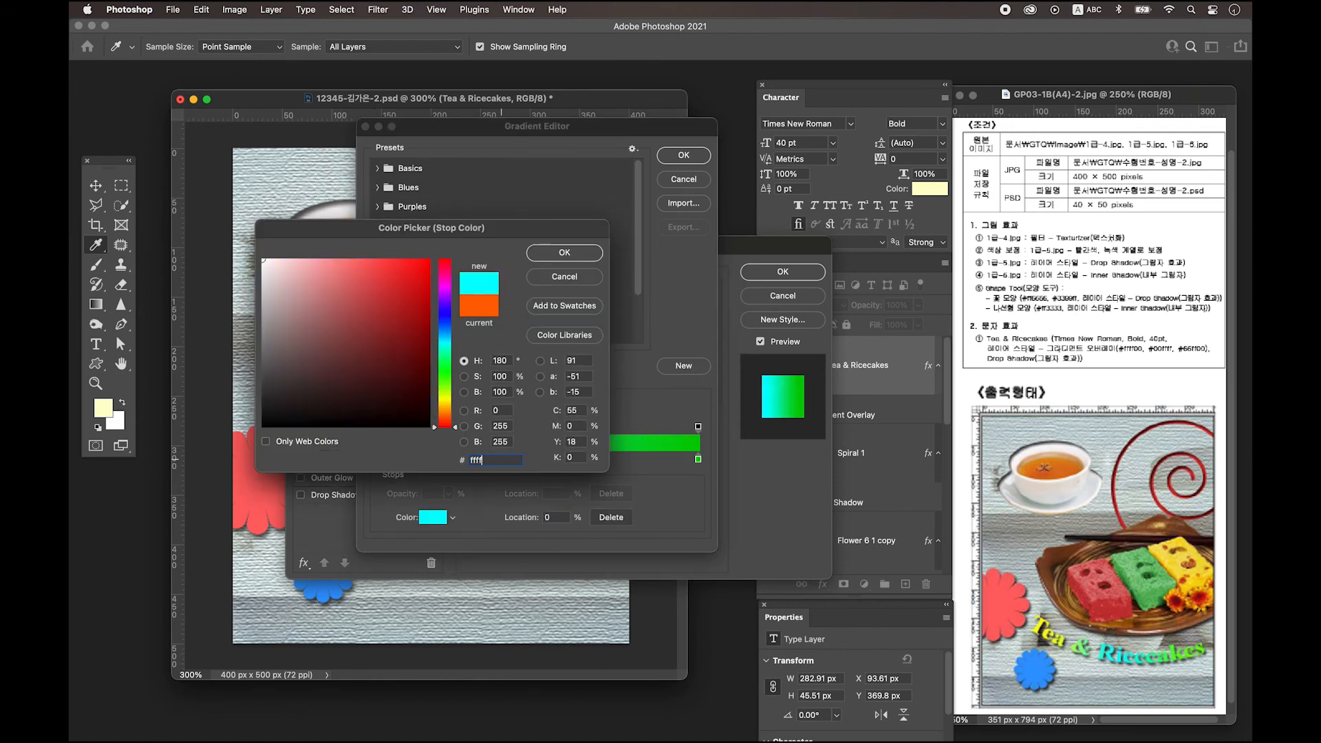
{"action": "type", "text": "00"}
{"action": "left_click", "coordinate": [564, 252]}
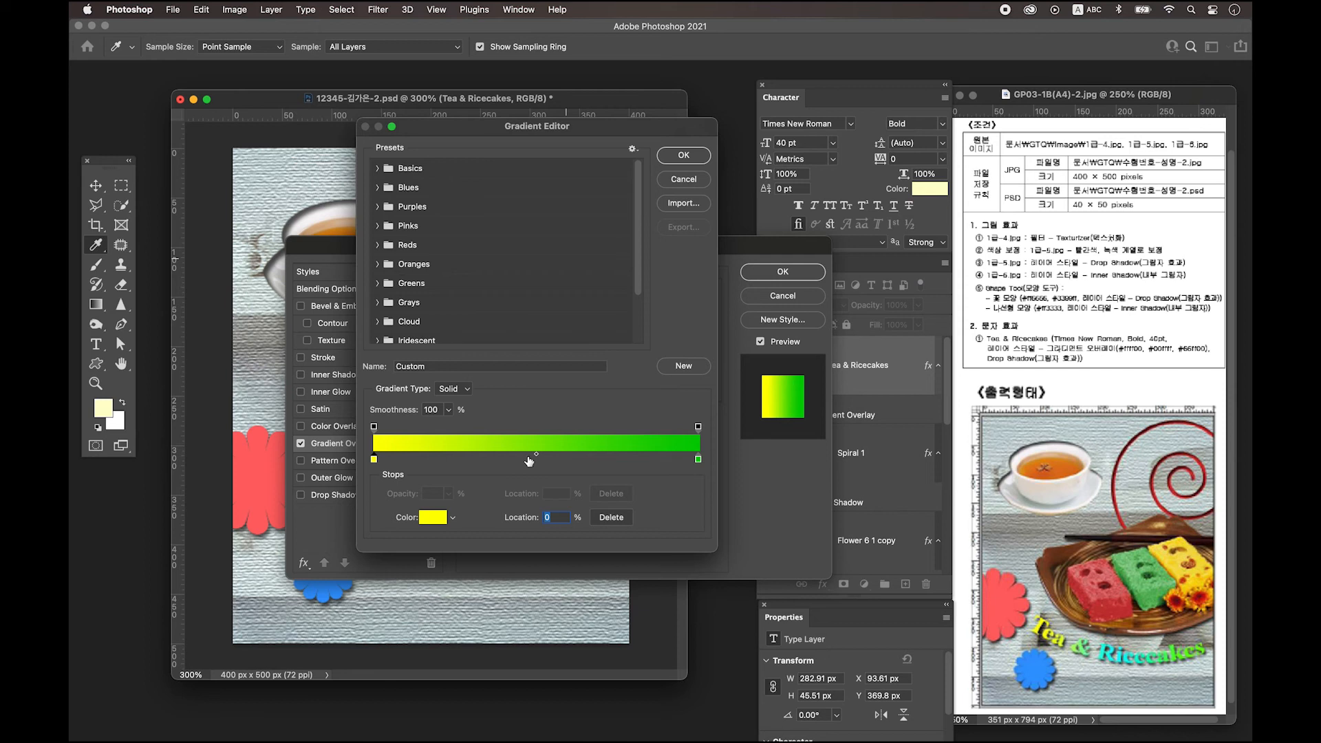
Add a cyan #00ffff gradient stop at 50% position.
{"action": "left_click", "coordinate": [529, 459]}
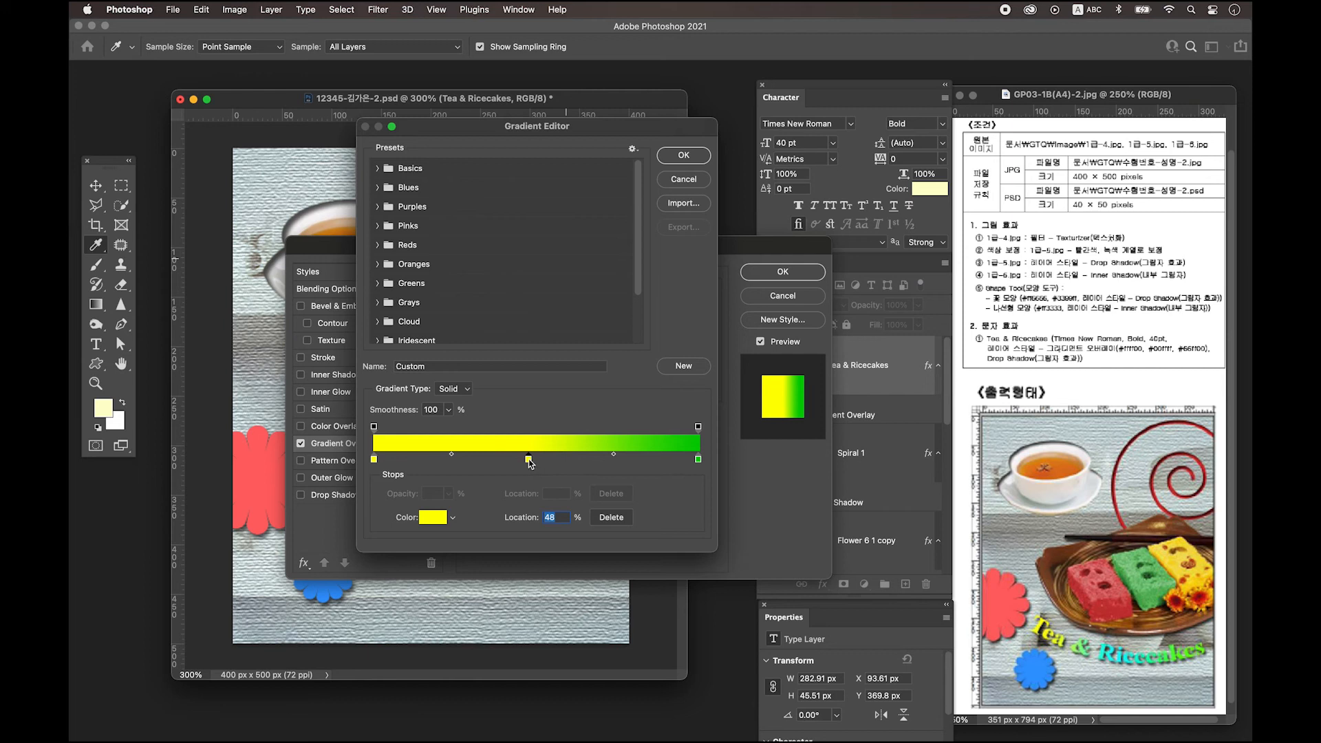
{"action": "double_click", "coordinate": [528, 459]}
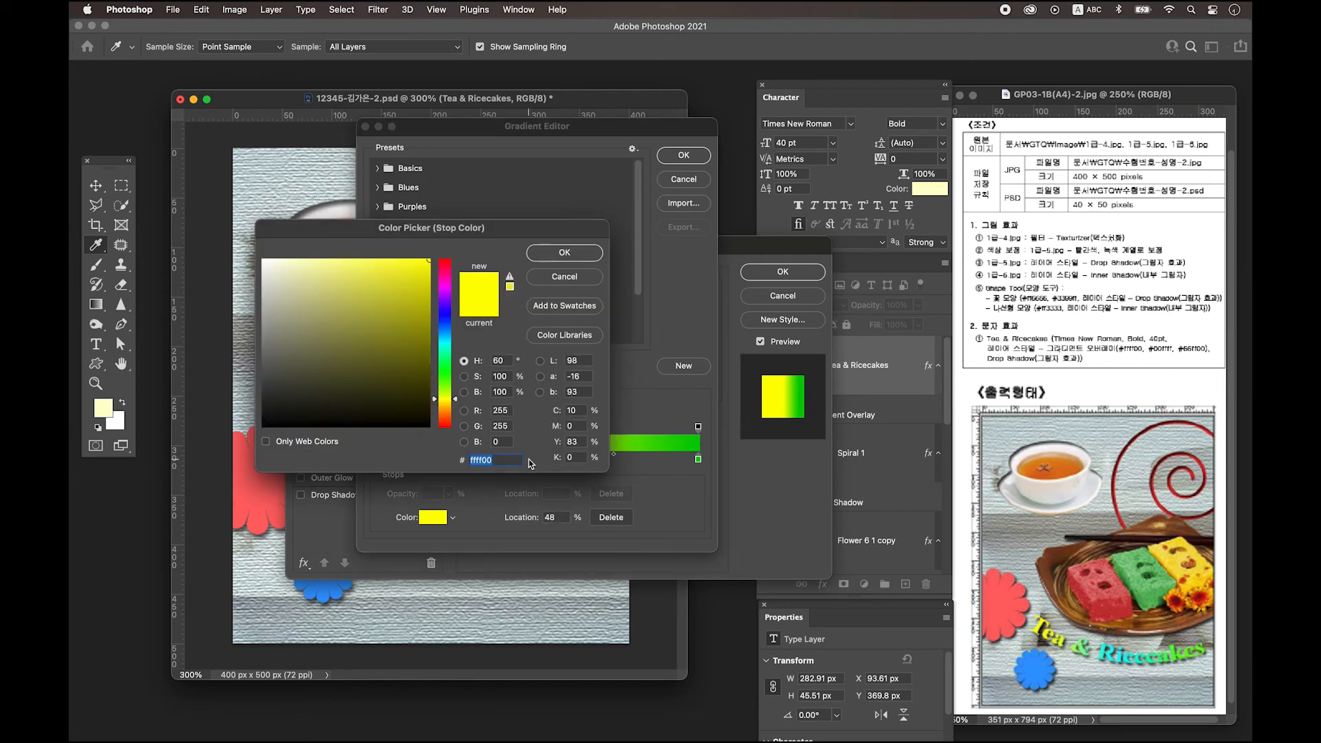
{"action": "type", "text": "00fff"}
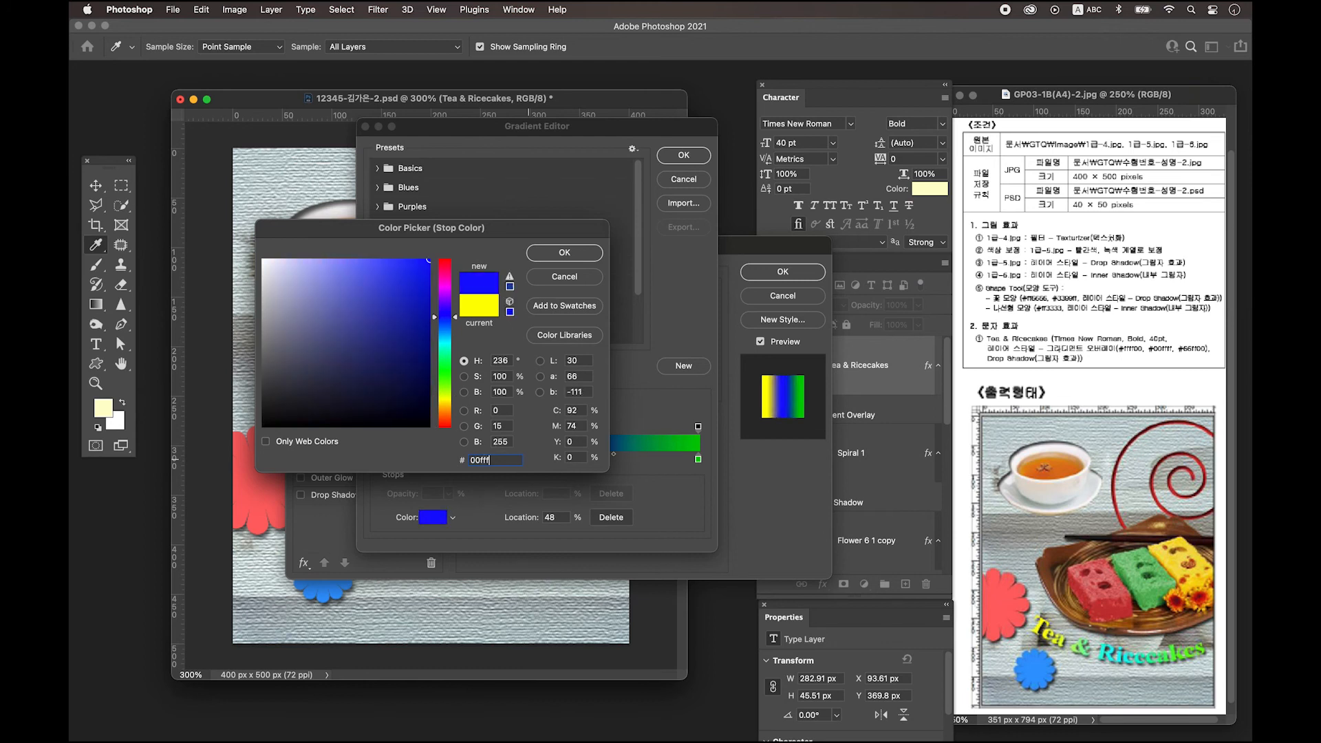
{"action": "type", "text": "f"}
{"action": "key", "text": "Return"}
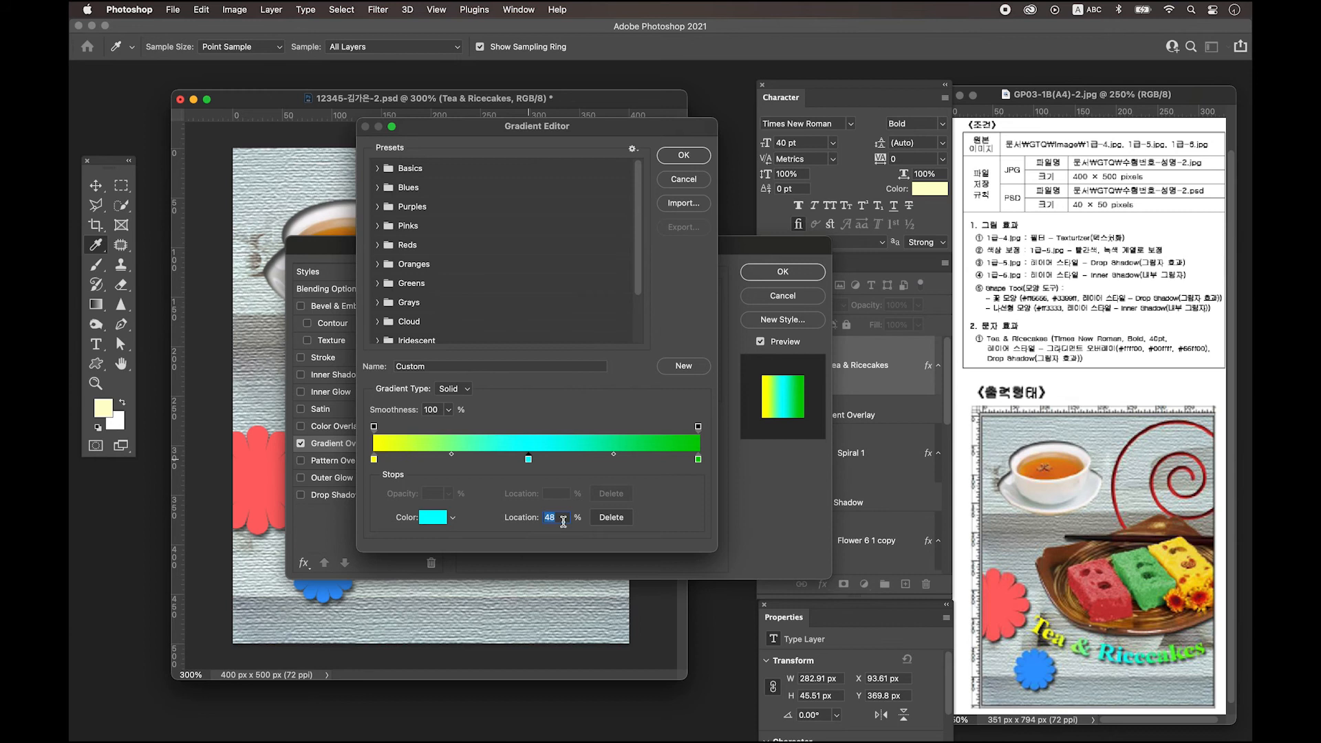
{"action": "type", "text": "50"}
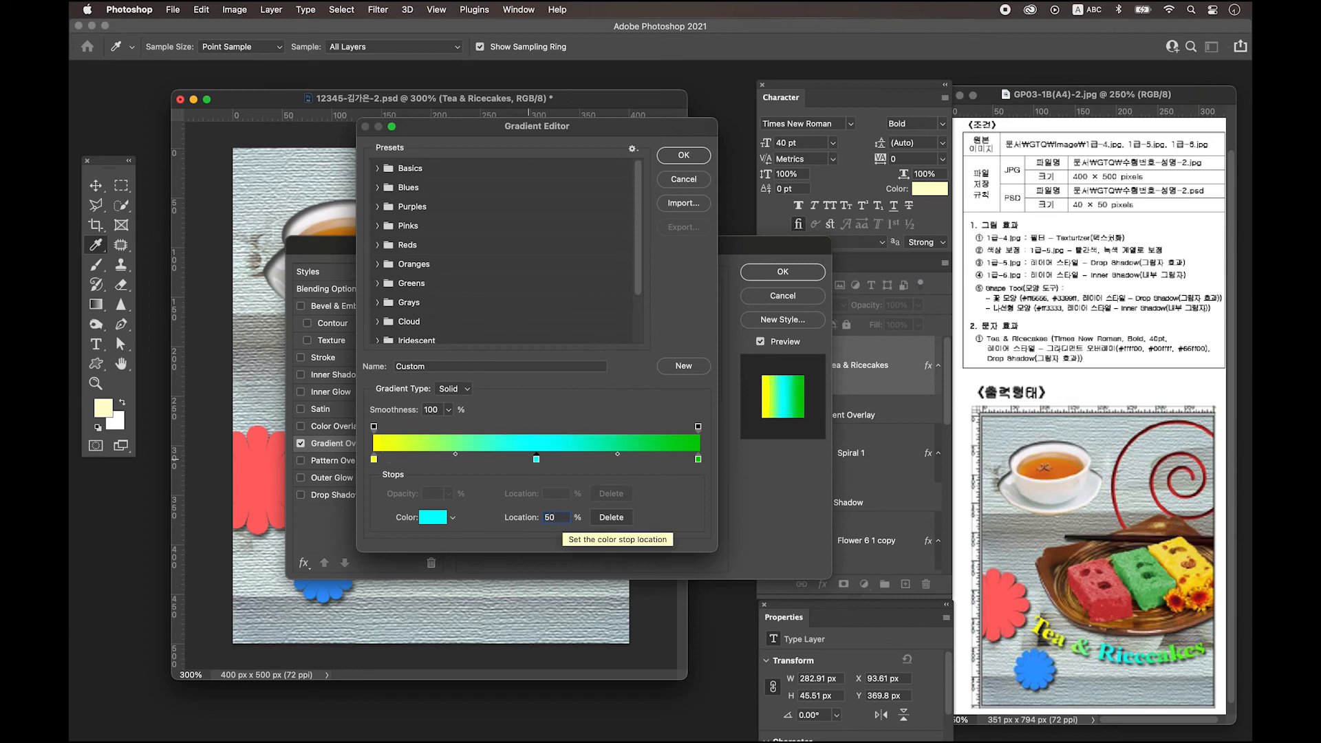
{"action": "key", "text": "Tab"}
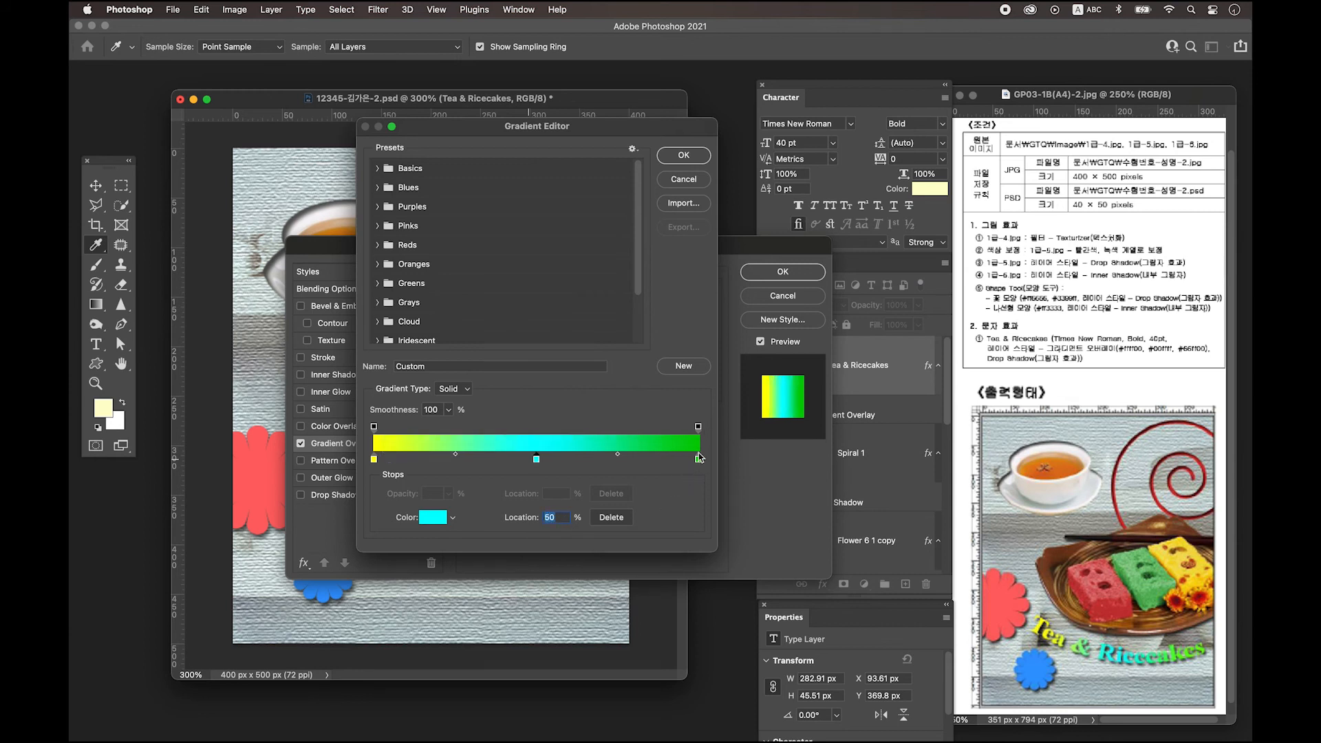
Set the ending stop to light green #66ff00 and add a Drop Shadow to the title.
{"action": "double_click", "coordinate": [698, 459]}
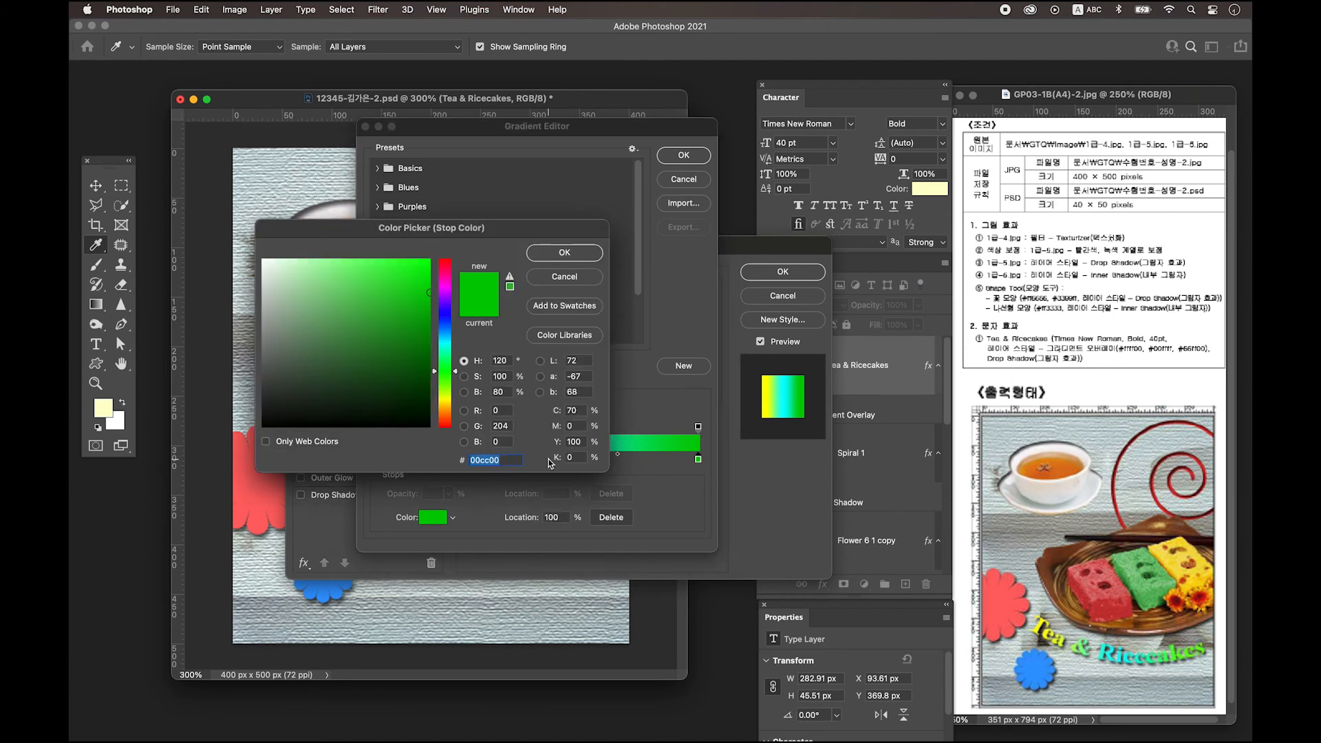
{"action": "type", "text": "66ff00"}
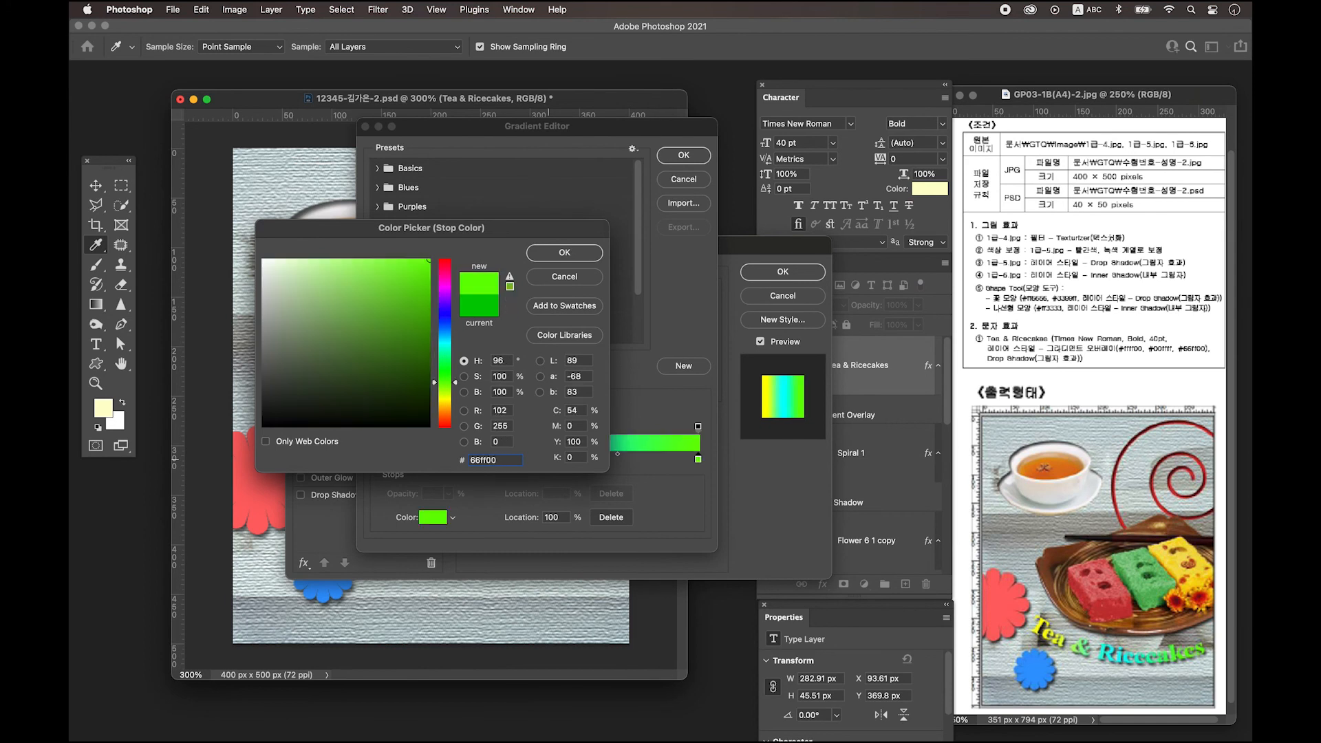
{"action": "left_click", "coordinate": [566, 254]}
{"action": "key", "text": "Return"}
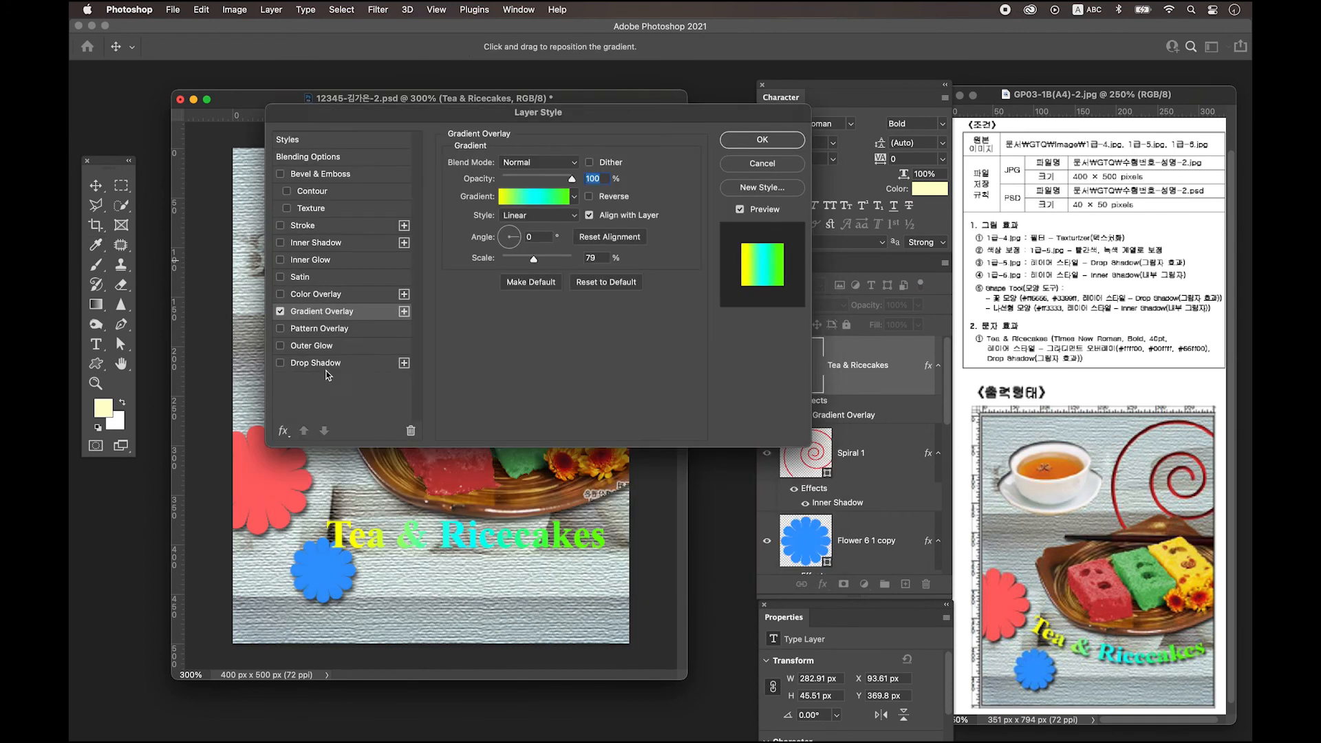
{"action": "left_click", "coordinate": [328, 364]}
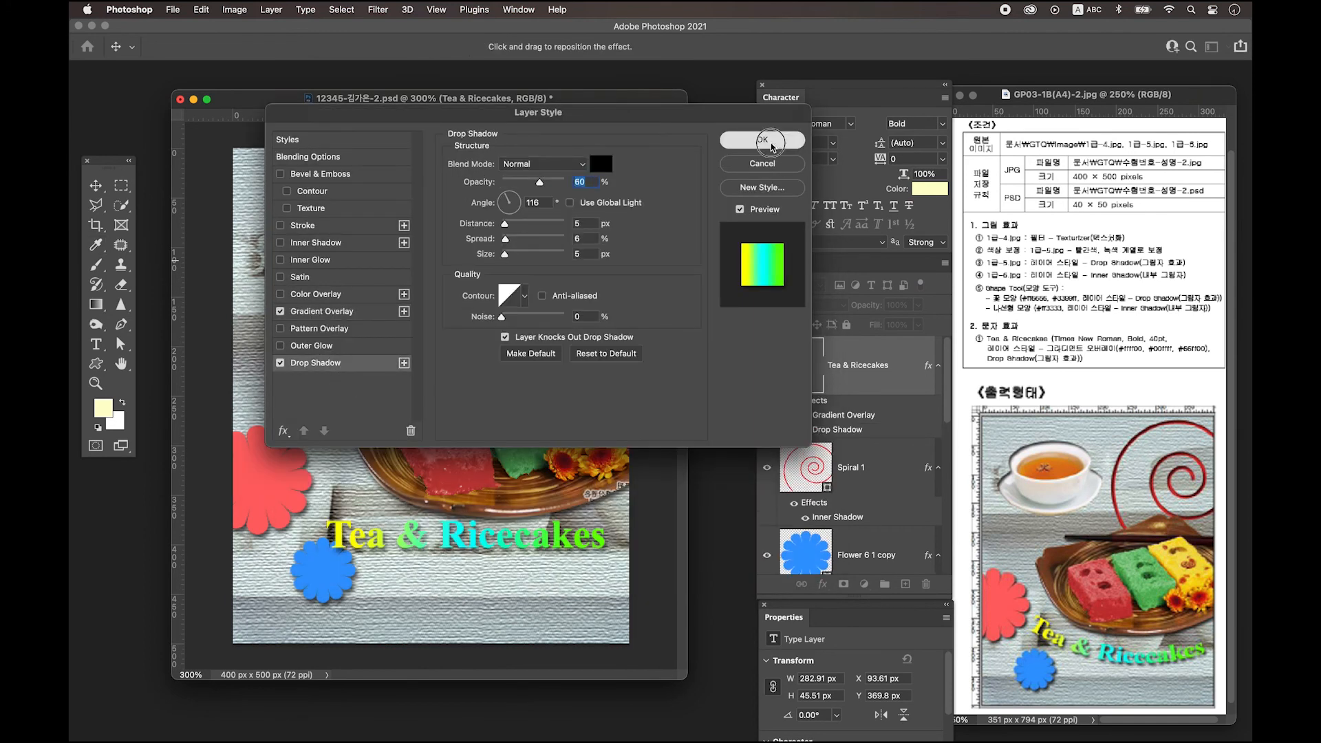
{"action": "left_click", "coordinate": [757, 140]}
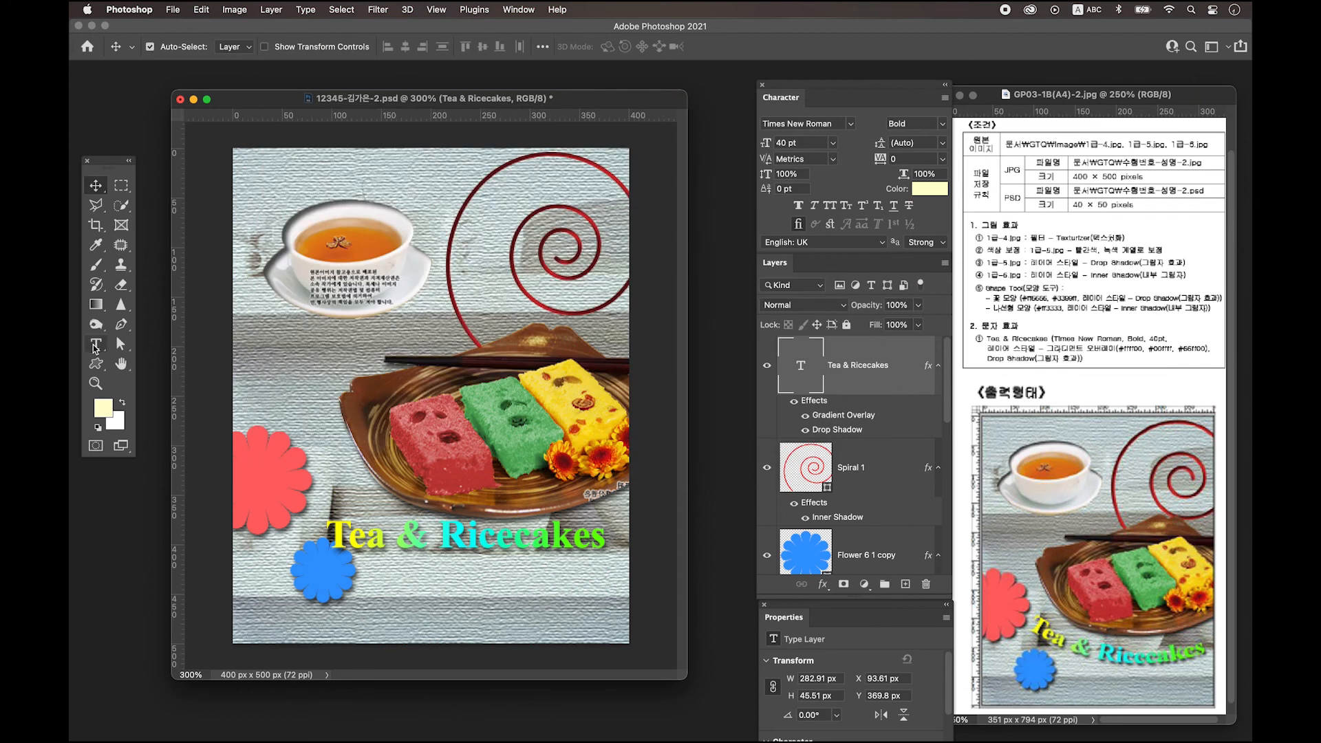
Warp the Tea & Ricecakes title with the Arc style, reducing the bend to a slight curve.
{"action": "left_click", "coordinate": [96, 347]}
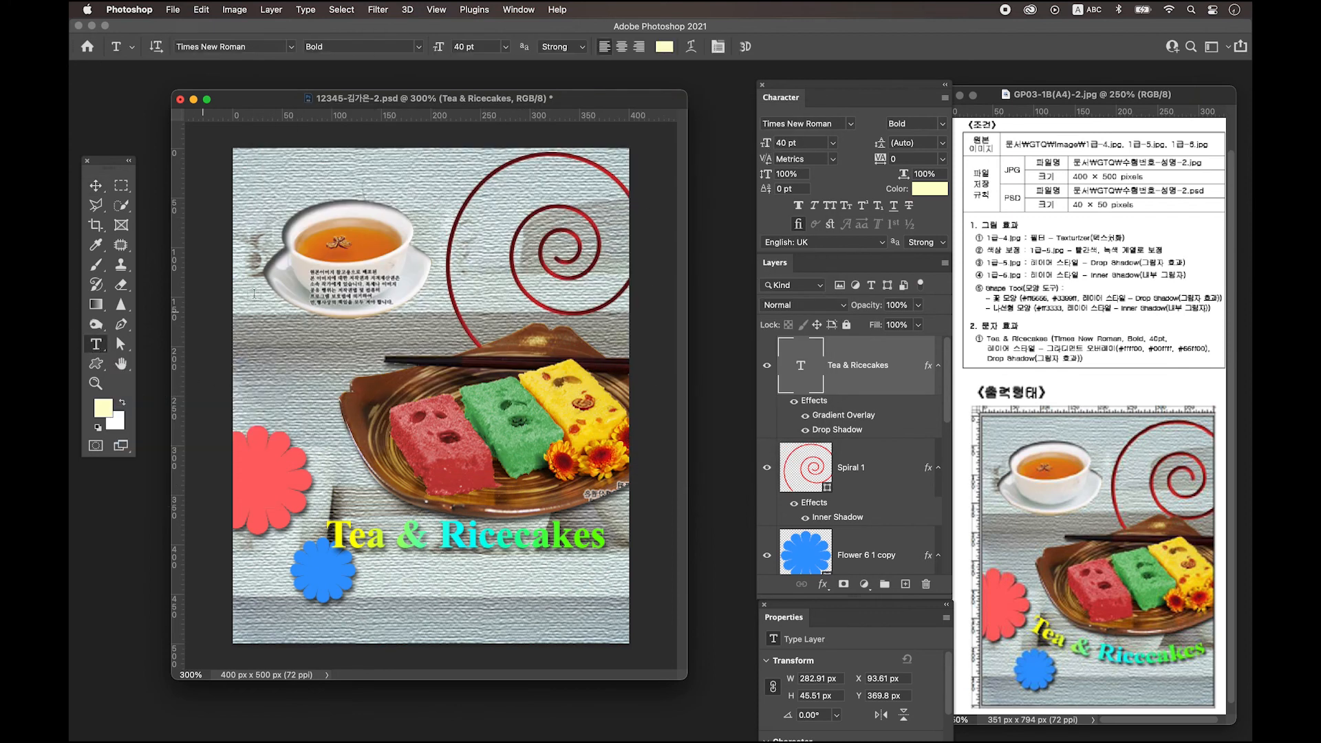
{"action": "left_click", "coordinate": [692, 50]}
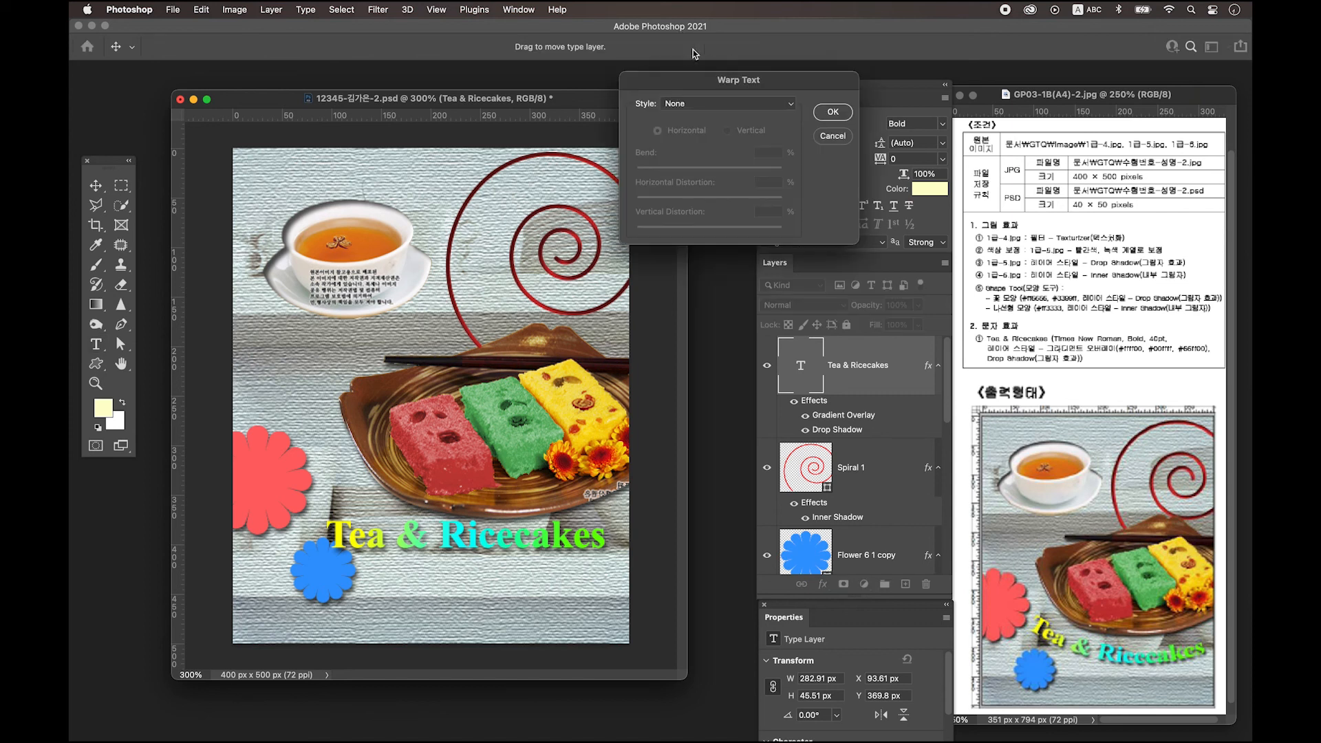
{"action": "left_click", "coordinate": [696, 104]}
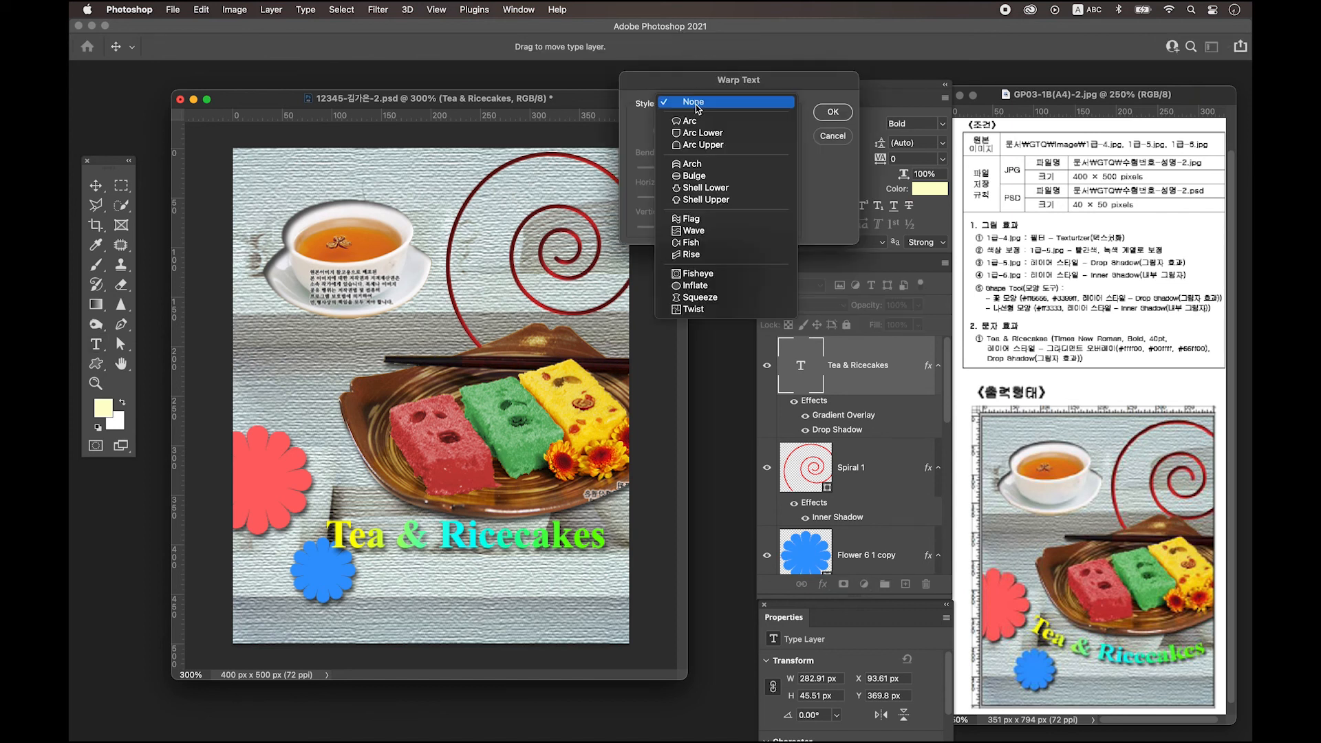
{"action": "left_click", "coordinate": [791, 115]}
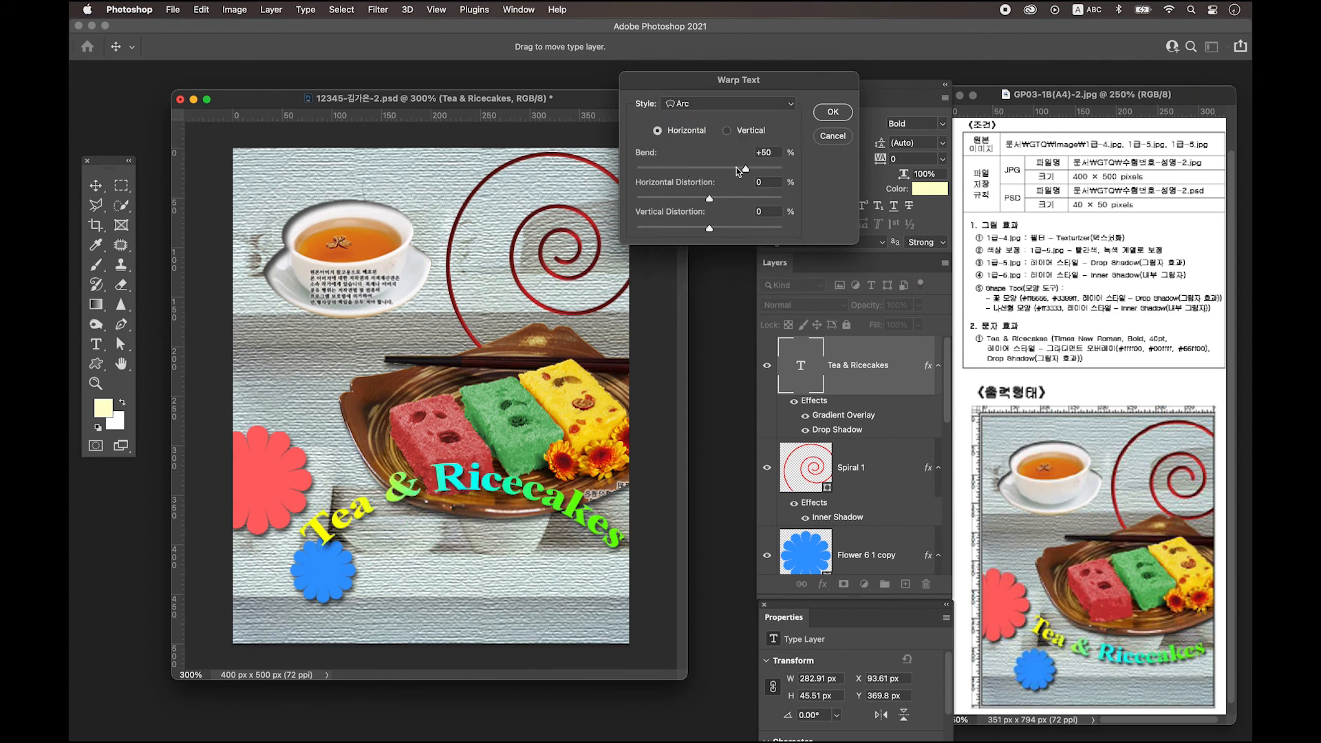
{"action": "left_click_drag", "start_coordinate": [745, 168], "coordinate": [687, 168]}
{"action": "key", "text": "Return"}
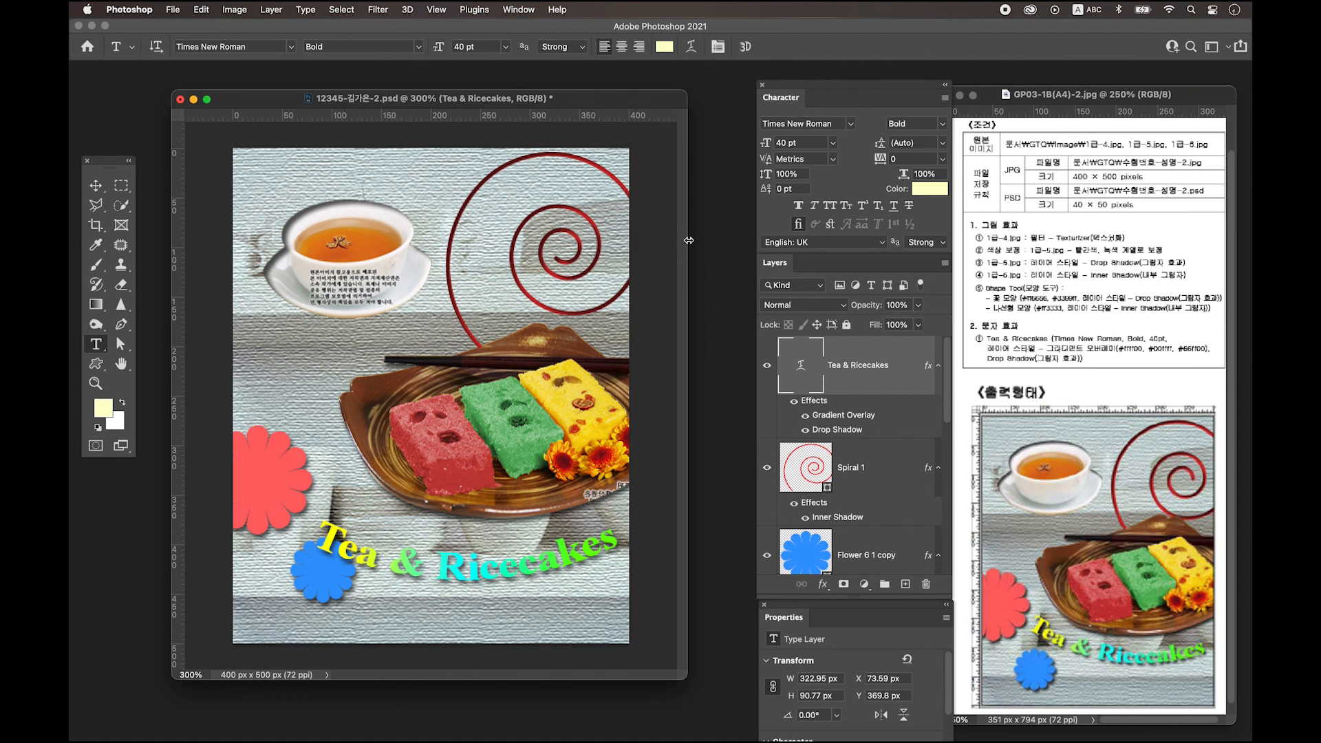
Rotate the title about 10.59° clockwise, place it between the flowers, and nudge the blue flower down.
{"action": "key", "text": "super+t"}
{"action": "left_click_drag", "start_coordinate": [337, 468], "coordinate": [363, 437]}
{"action": "left_click_drag", "start_coordinate": [473, 571], "coordinate": [472, 548]}
{"action": "left_click_drag", "start_coordinate": [576, 558], "coordinate": [568, 556]}
{"action": "key", "text": "Return"}
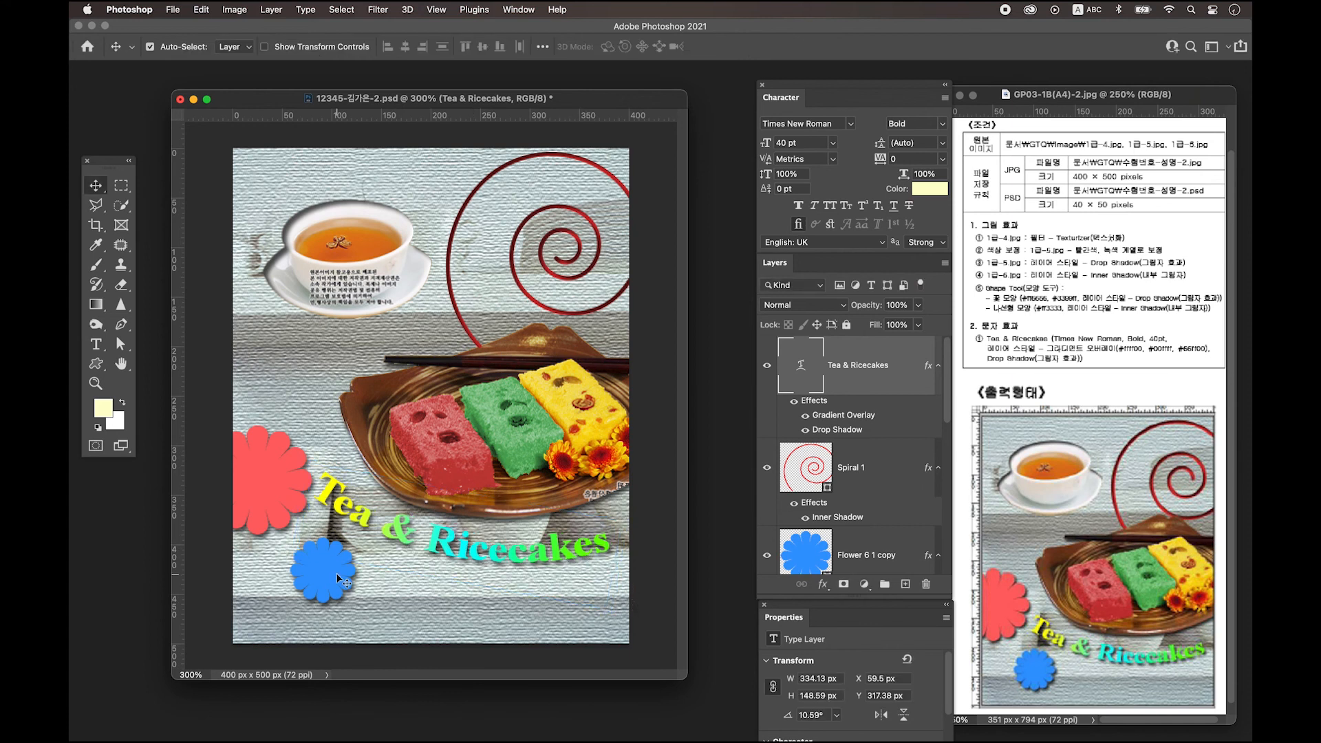
{"action": "left_click_drag", "start_coordinate": [333, 575], "coordinate": [328, 590]}
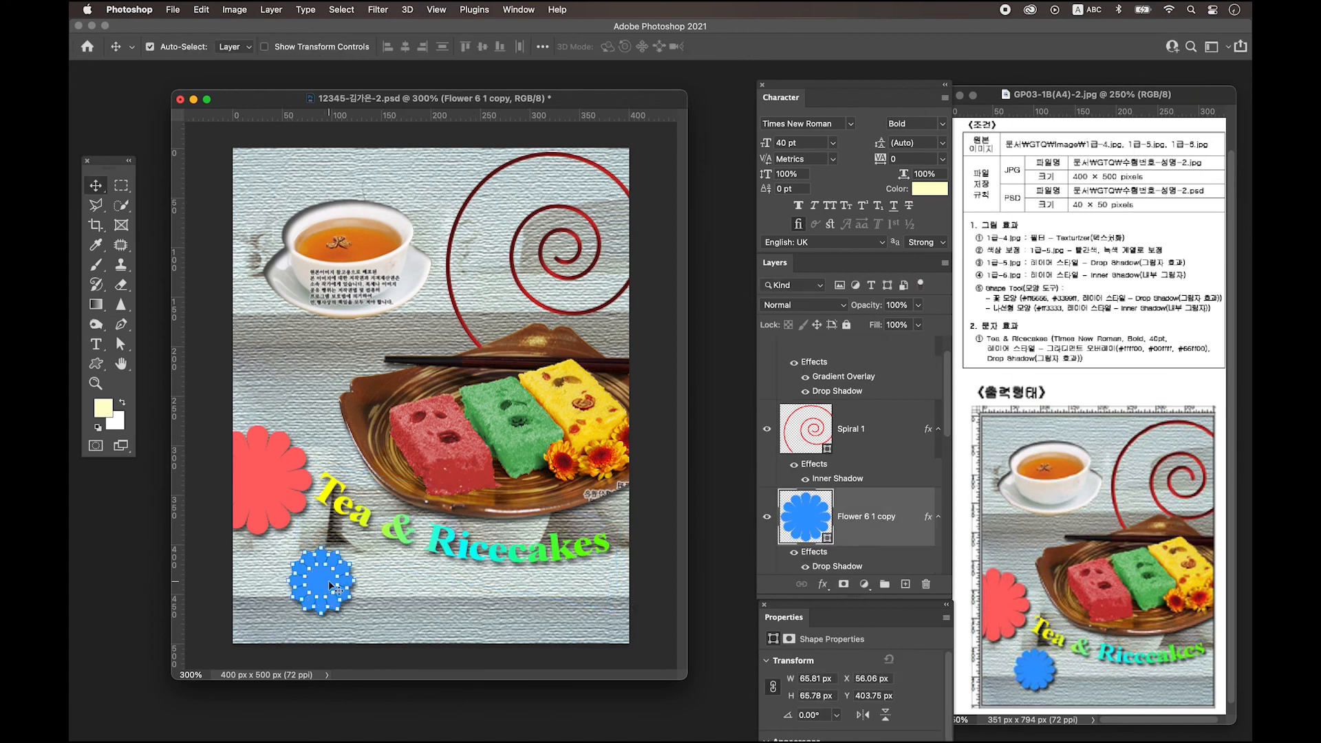
{"action": "left_click_drag", "start_coordinate": [406, 536], "coordinate": [411, 542]}
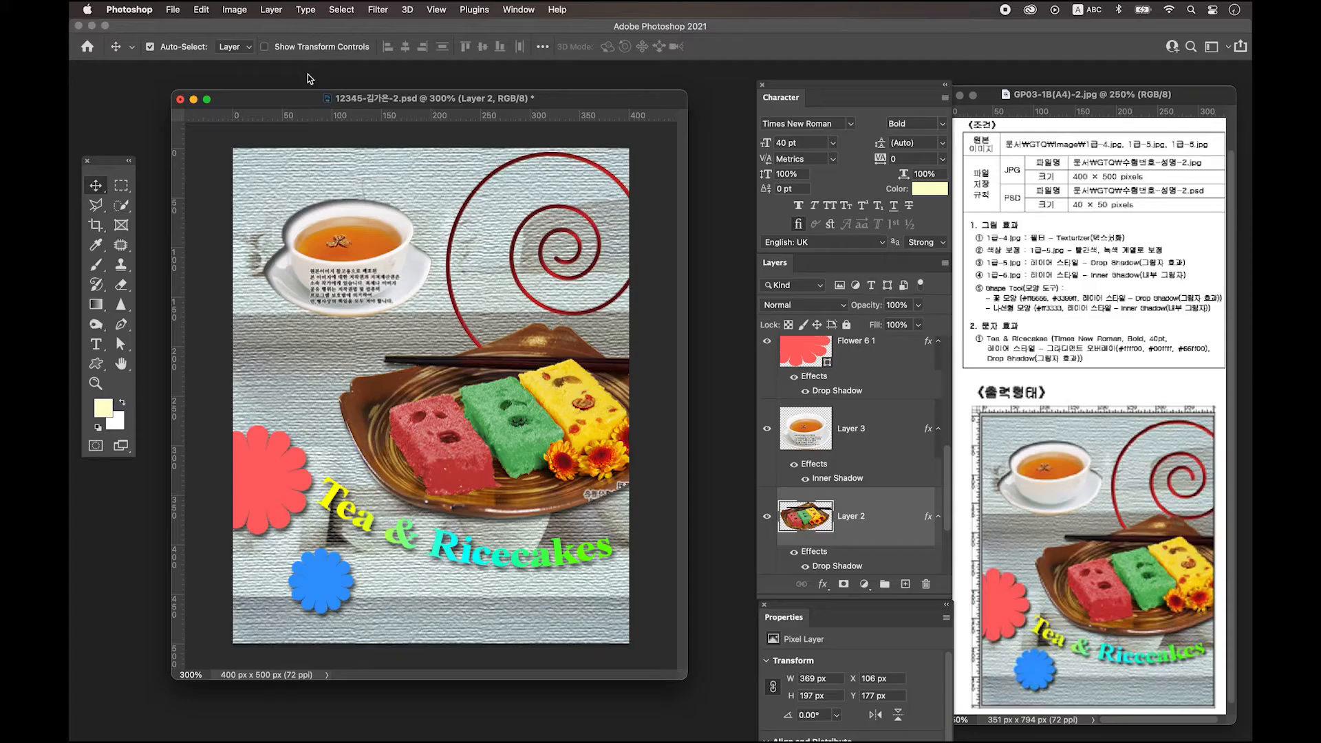
Save a copy of the poster to the computer as a JPEG at Quality 12 (Maximum).
{"action": "left_click", "coordinate": [172, 9]}
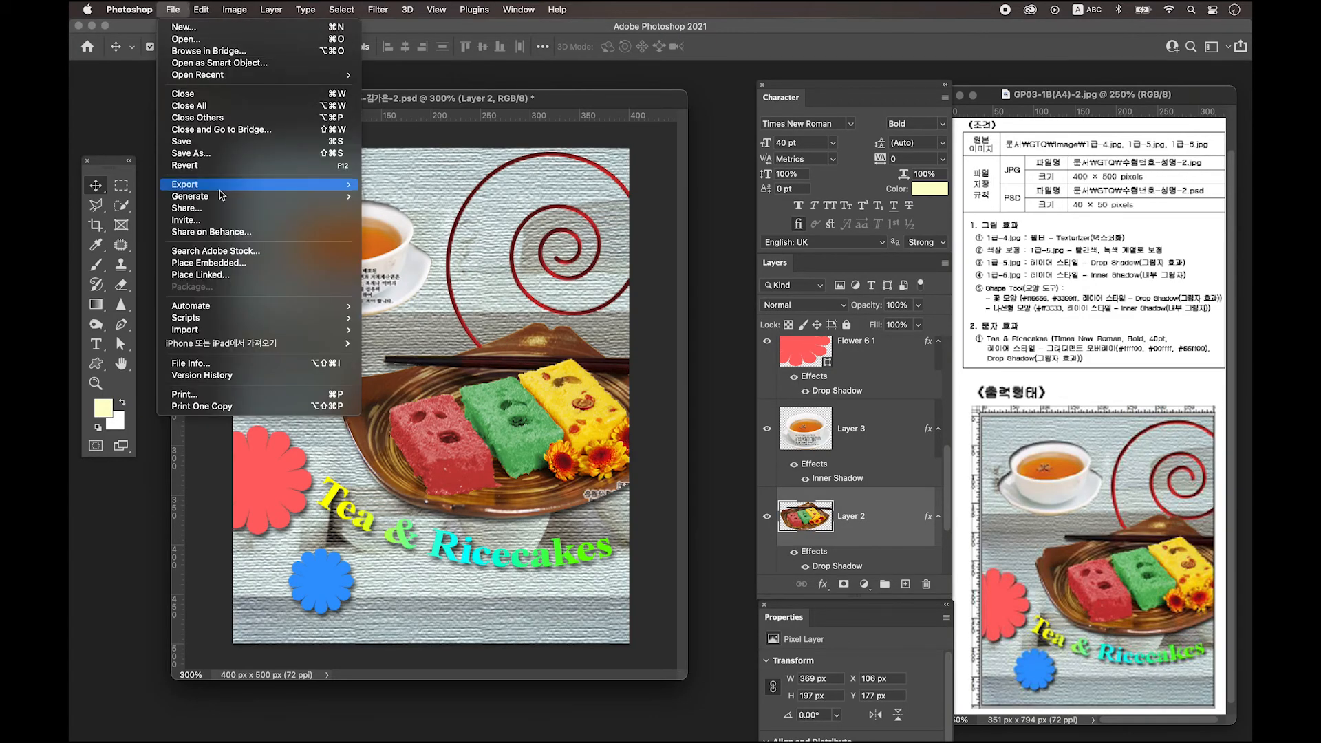
{"action": "left_click", "coordinate": [231, 153]}
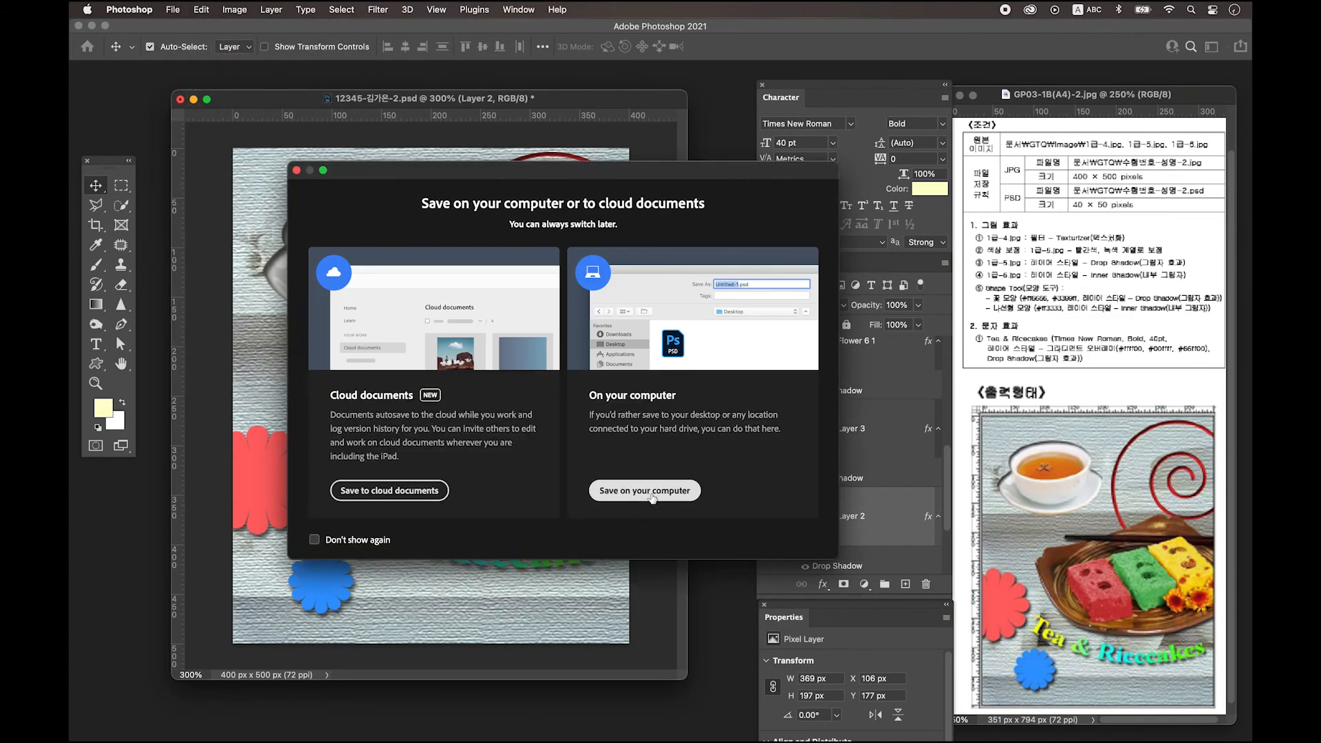
{"action": "left_click", "coordinate": [644, 490]}
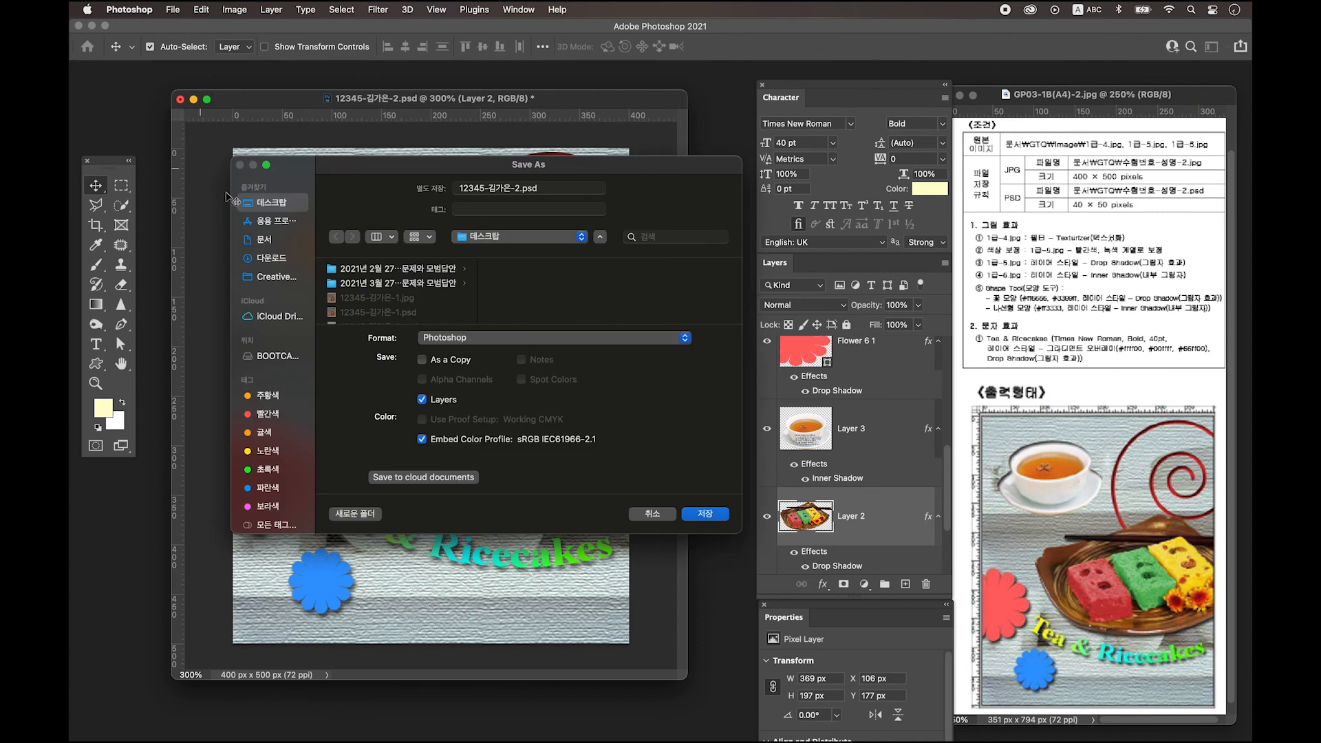
{"action": "left_click", "coordinate": [513, 339]}
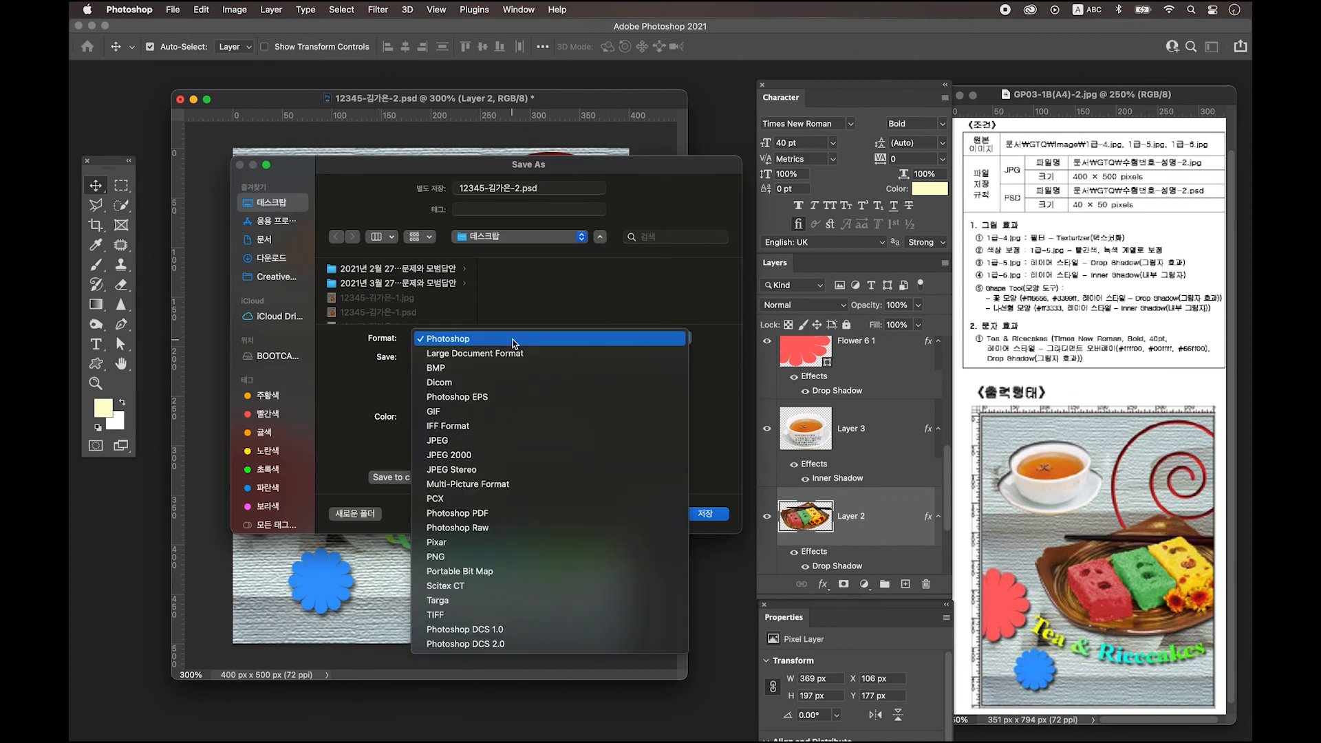
{"action": "left_click", "coordinate": [504, 440]}
{"action": "left_click", "coordinate": [723, 516]}
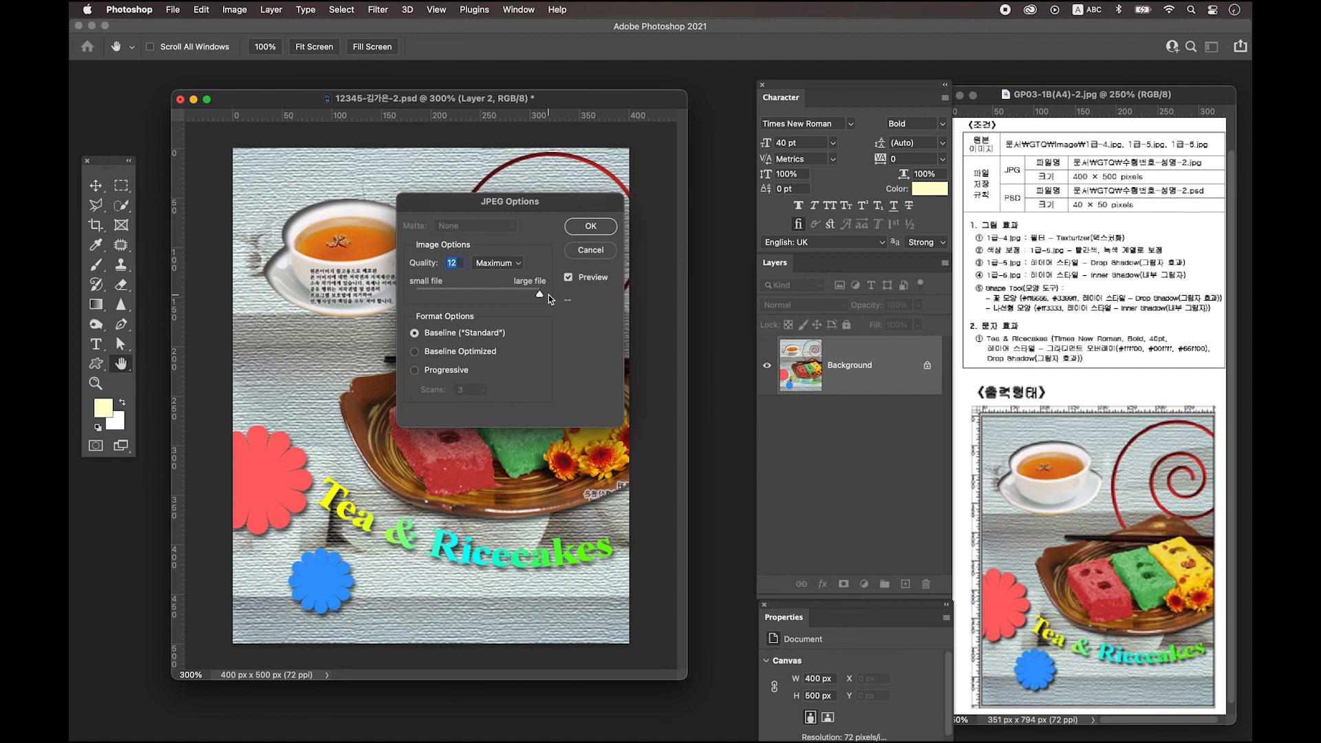
{"action": "left_click", "coordinate": [594, 227]}
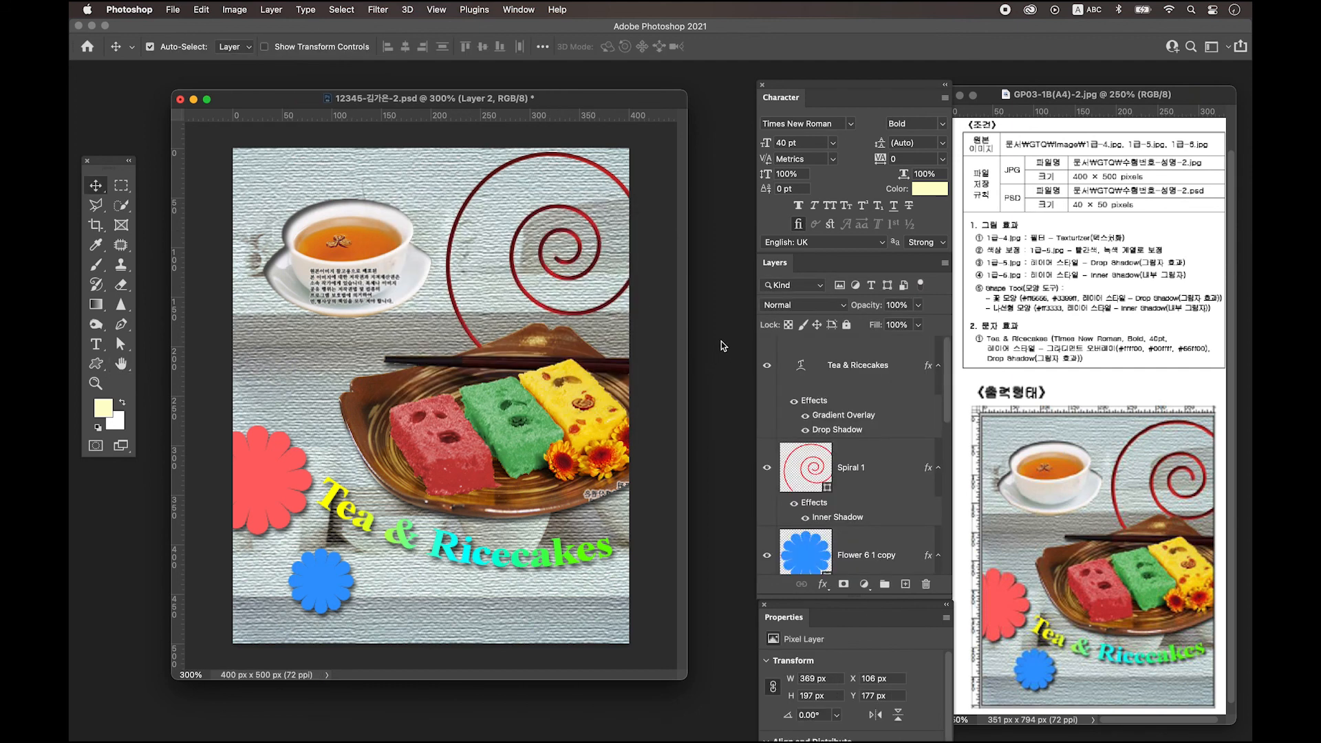
Resize the image to 40 px wide by 50 px high in Image Size.
{"action": "left_click", "coordinate": [236, 13]}
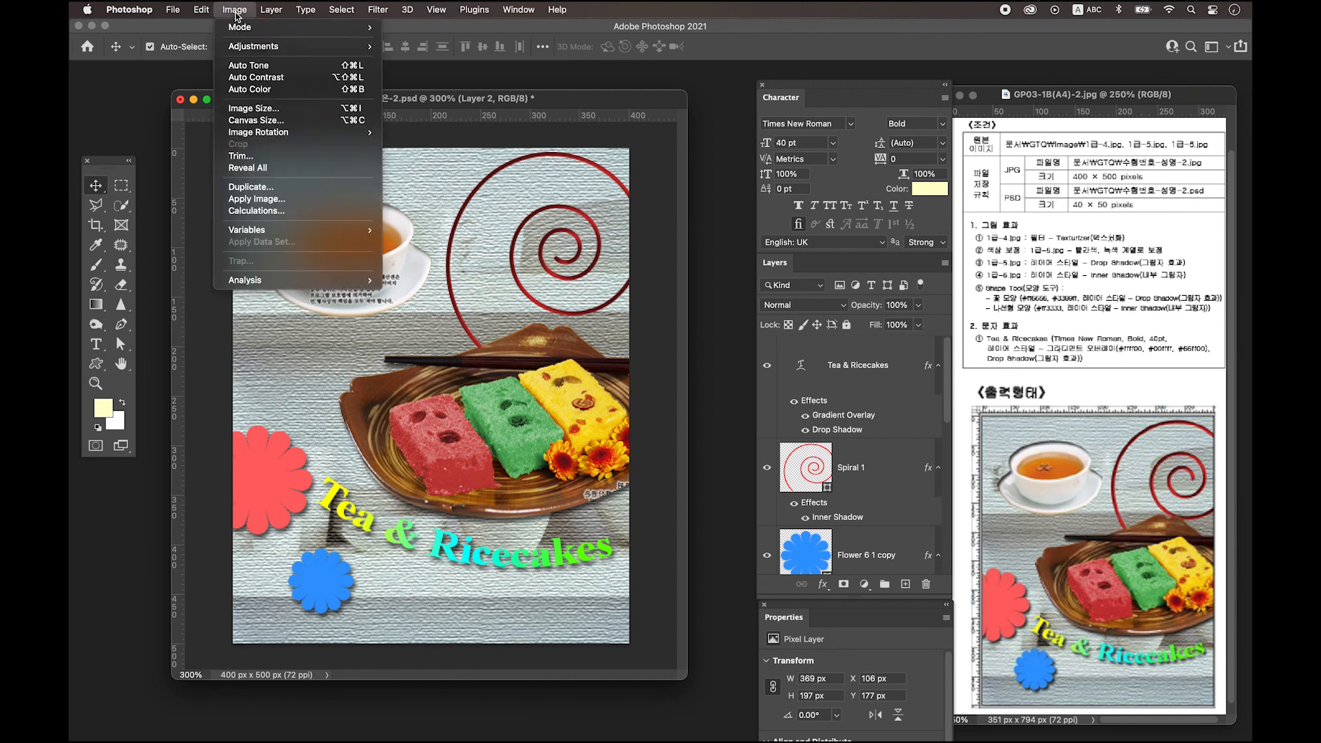
{"action": "left_click", "coordinate": [259, 111]}
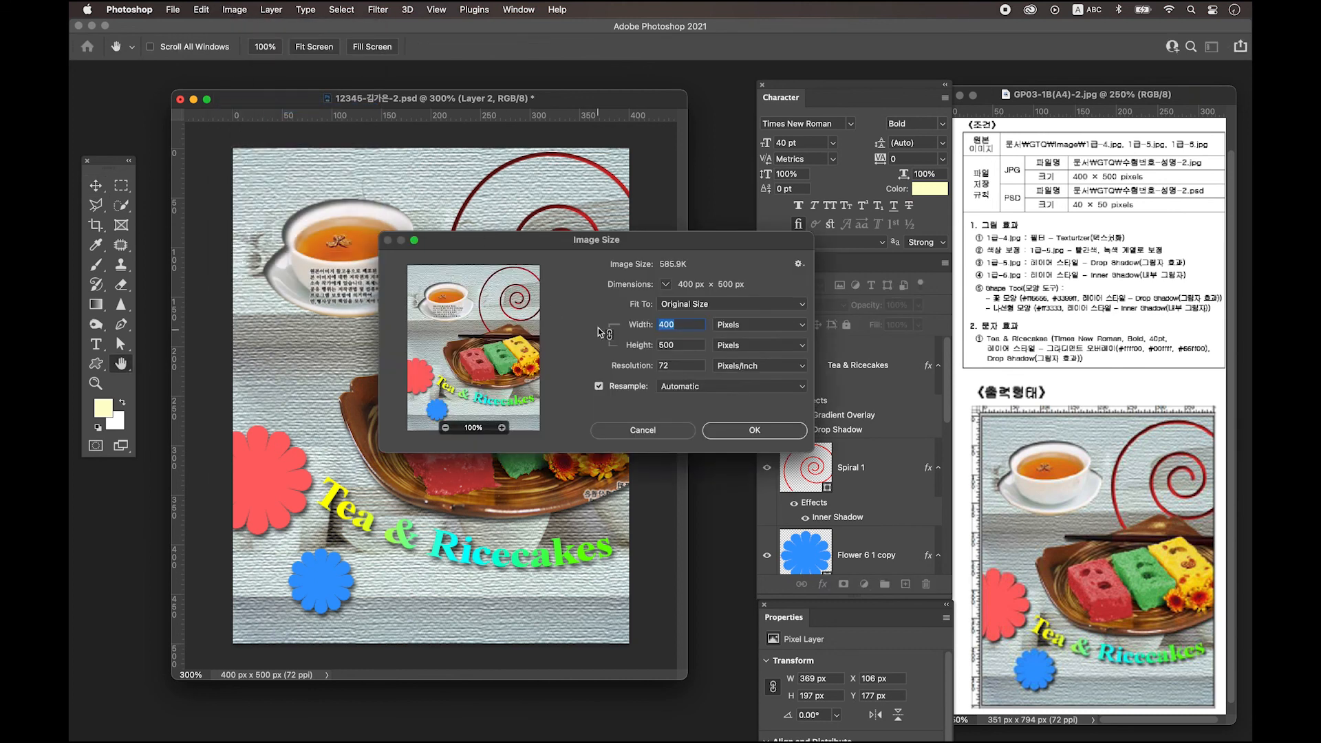
{"action": "key", "text": "BackSpace"}
{"action": "type", "text": "40"}
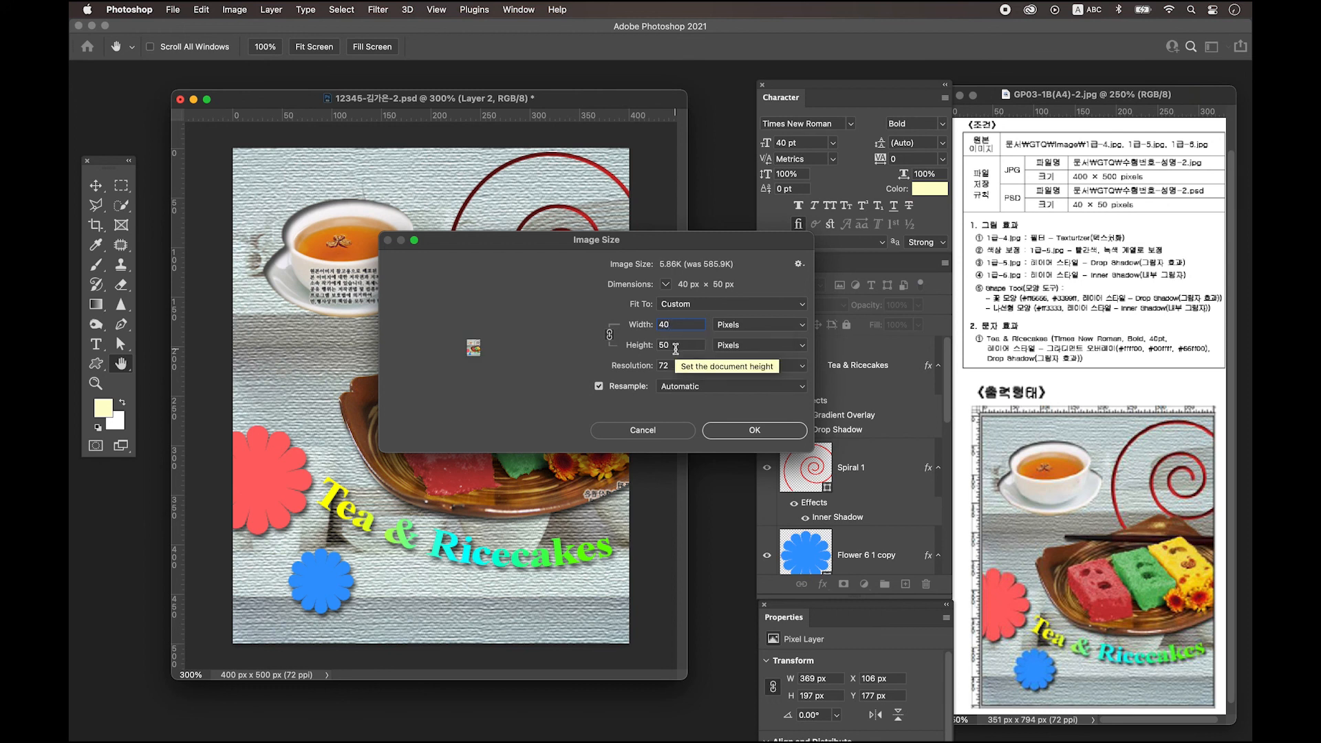
{"action": "left_click", "coordinate": [754, 431]}
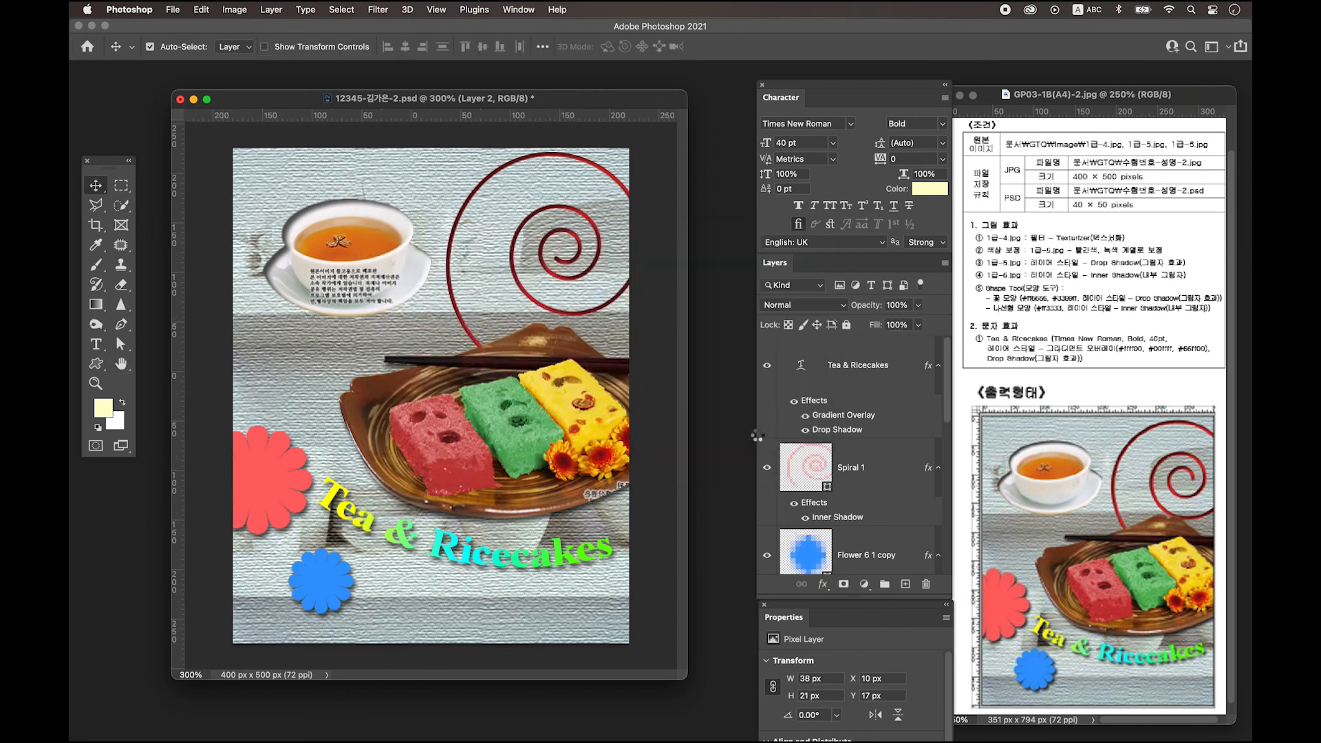
Save the document to the computer as a Photoshop PSD, replacing the existing file.
{"action": "left_click", "coordinate": [172, 9]}
{"action": "left_click", "coordinate": [240, 160]}
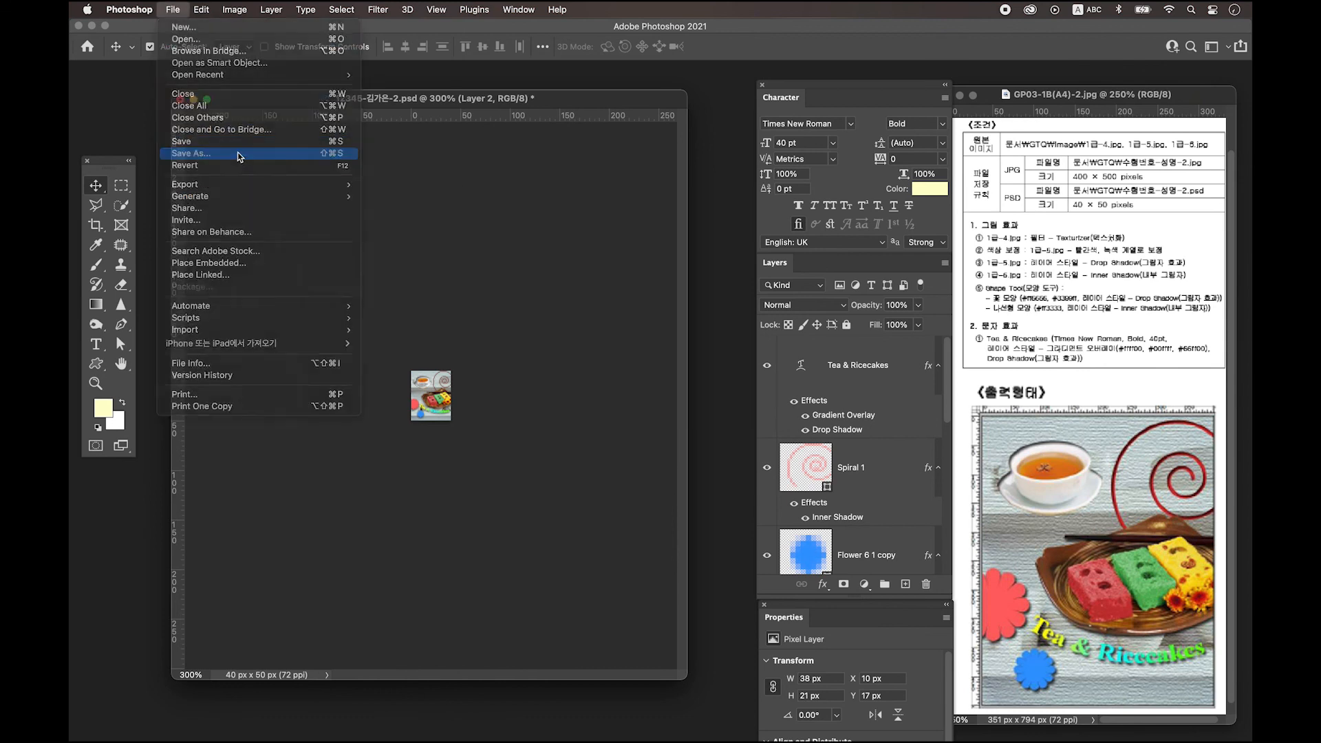
{"action": "left_click", "coordinate": [644, 491]}
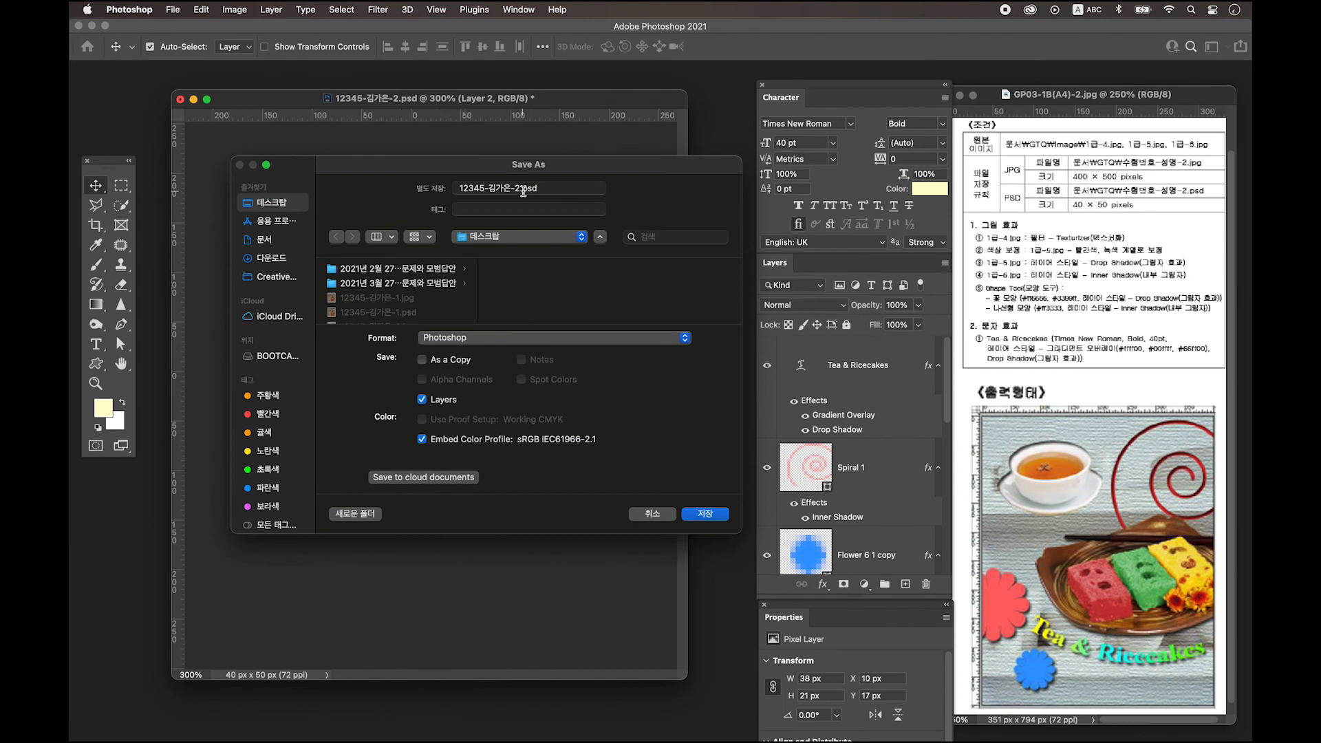
{"action": "left_click", "coordinate": [720, 522]}
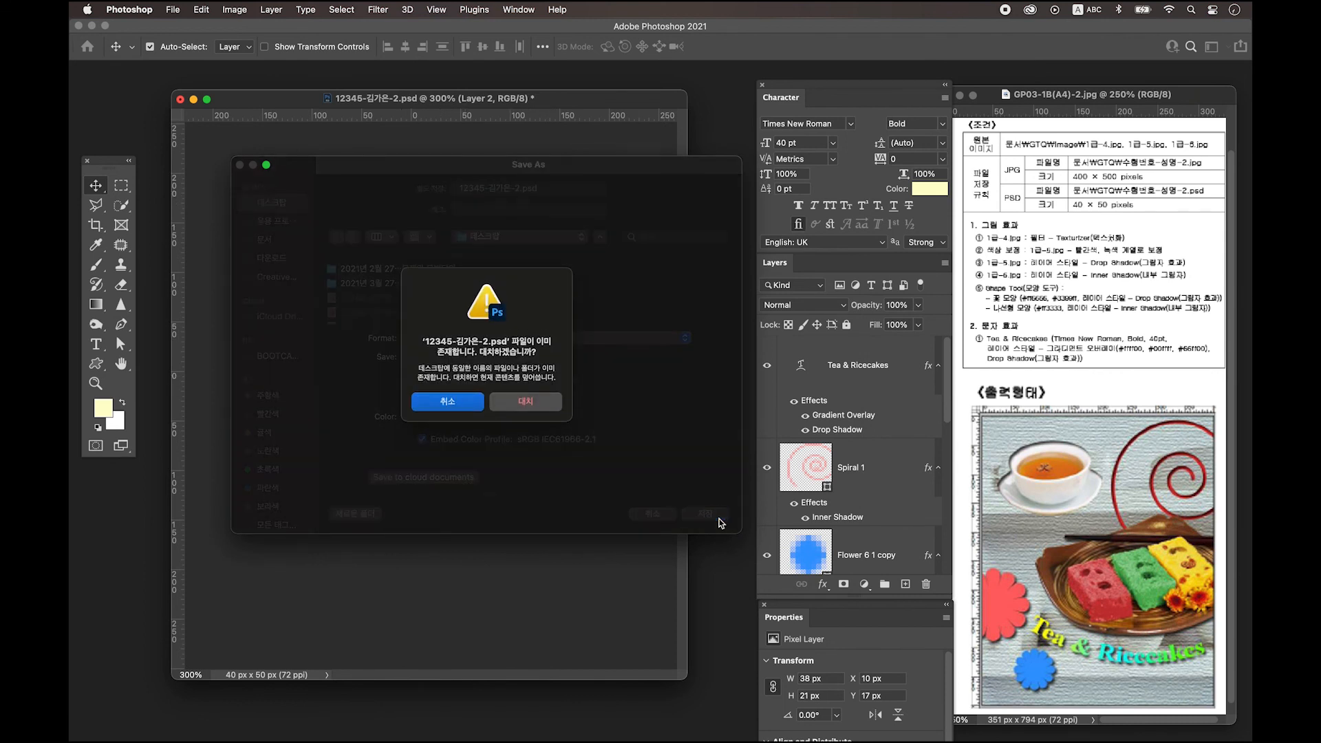
{"action": "left_click", "coordinate": [543, 403]}
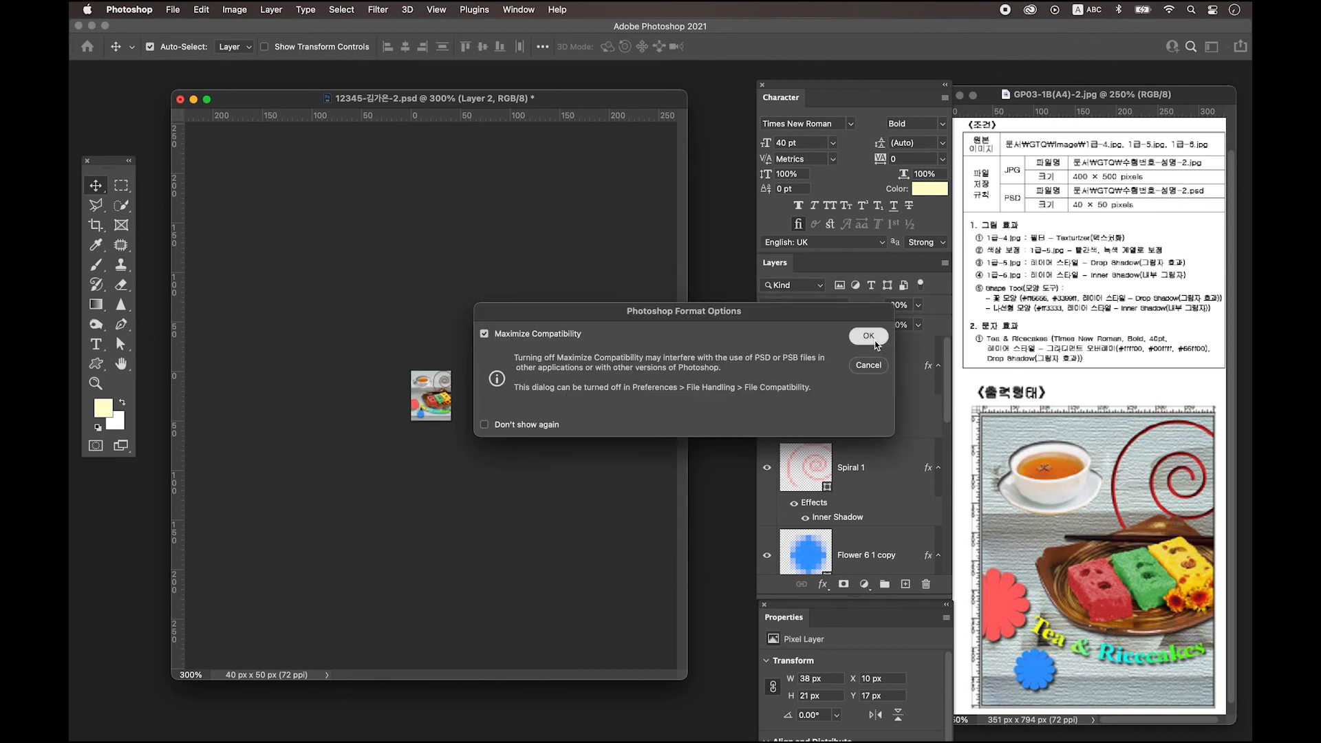